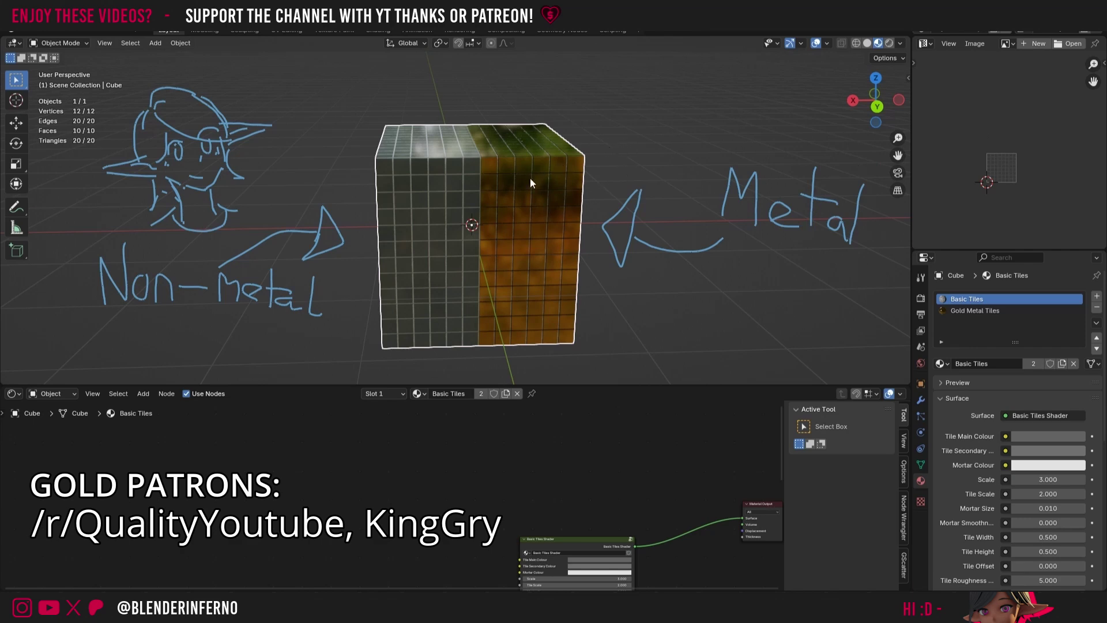
# Select all faces of the cube in Edit Mode and unwrap them with Cube Projection
pyautogui.press('Tab')
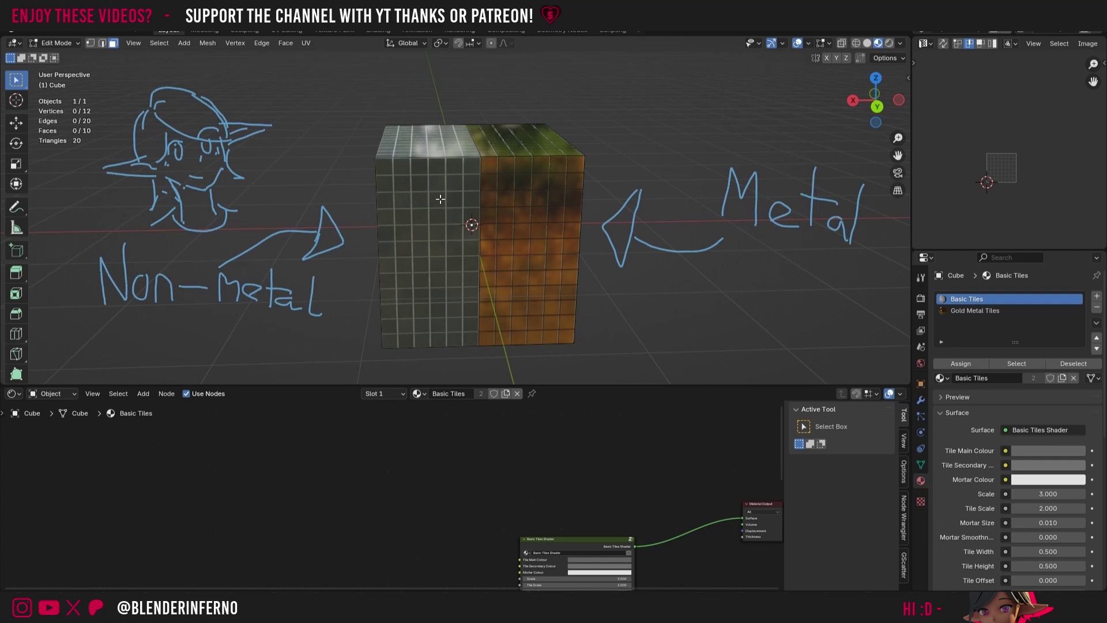
pyautogui.press('Tab')
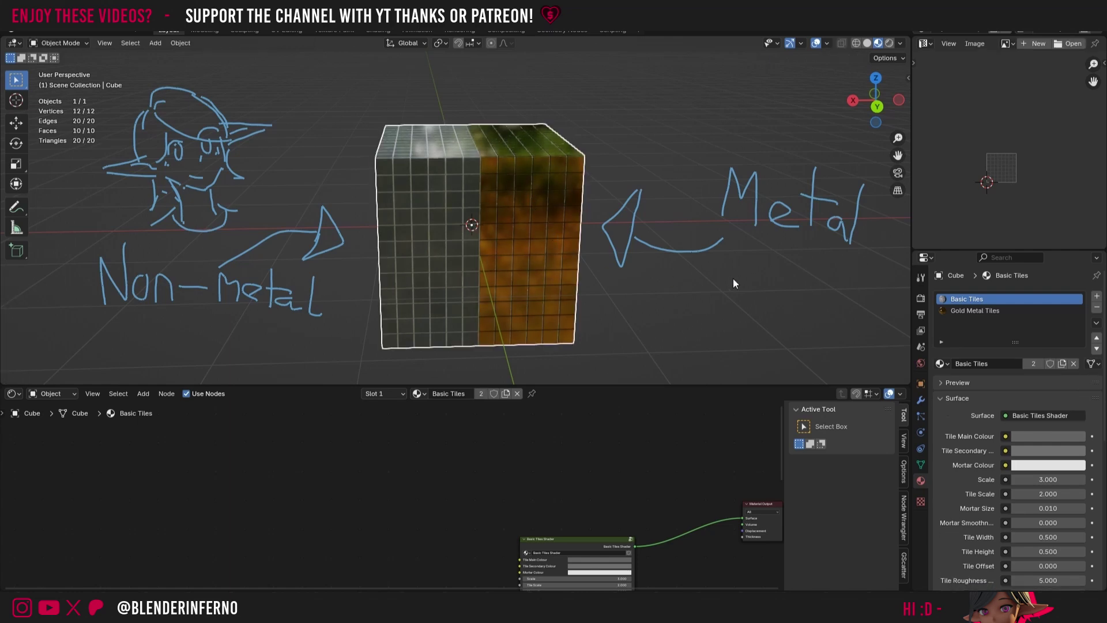
pyautogui.press('Tab')
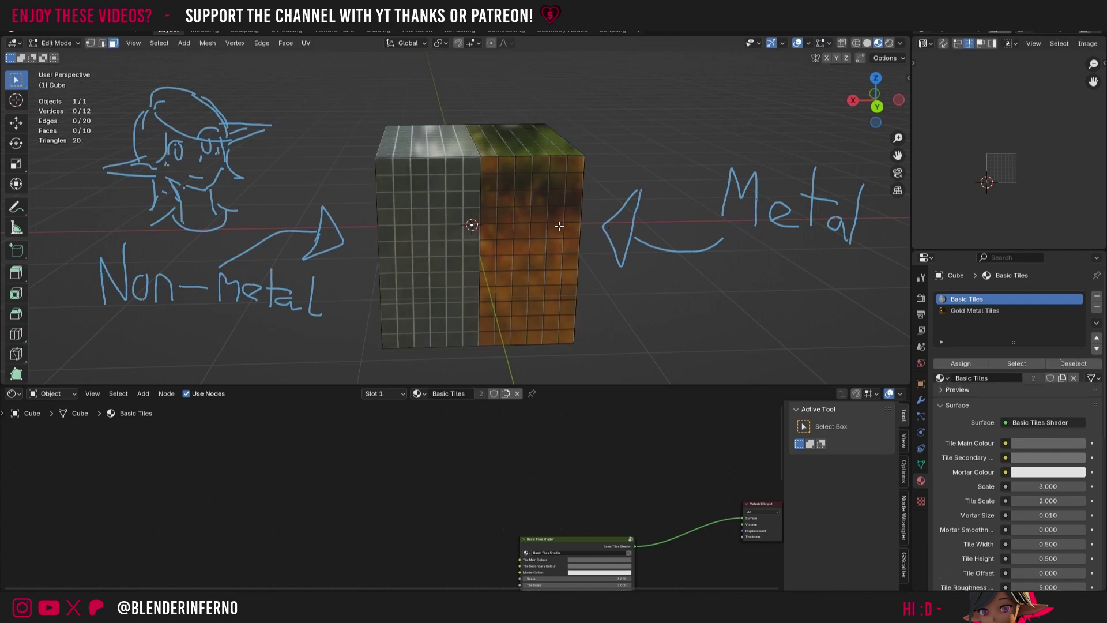
pyautogui.press('a')
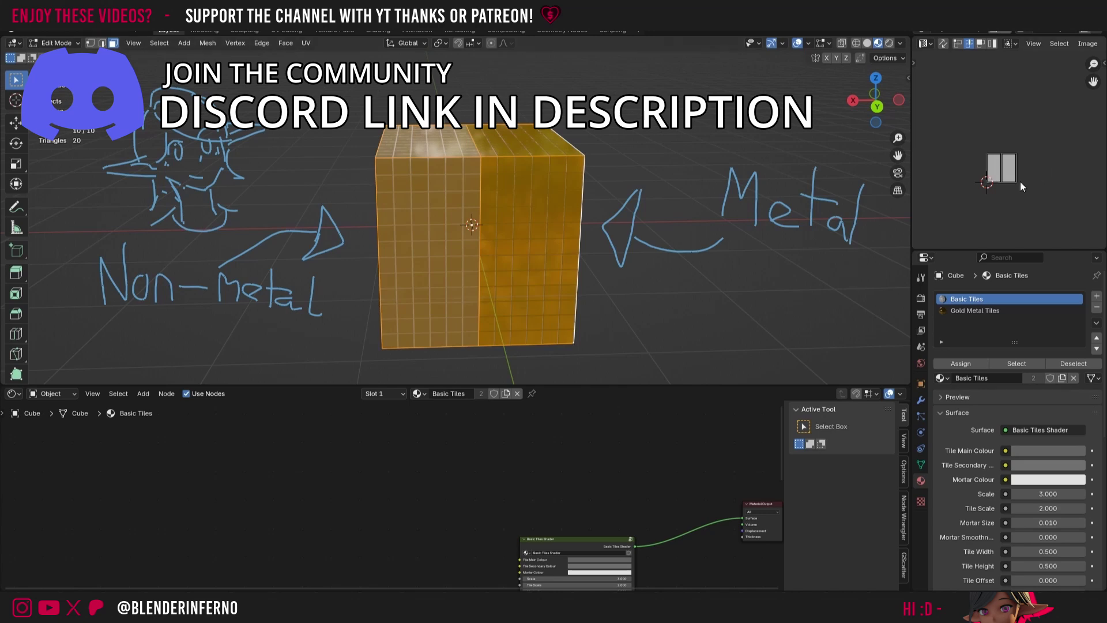
pyautogui.scroll(1, 1029, 162)
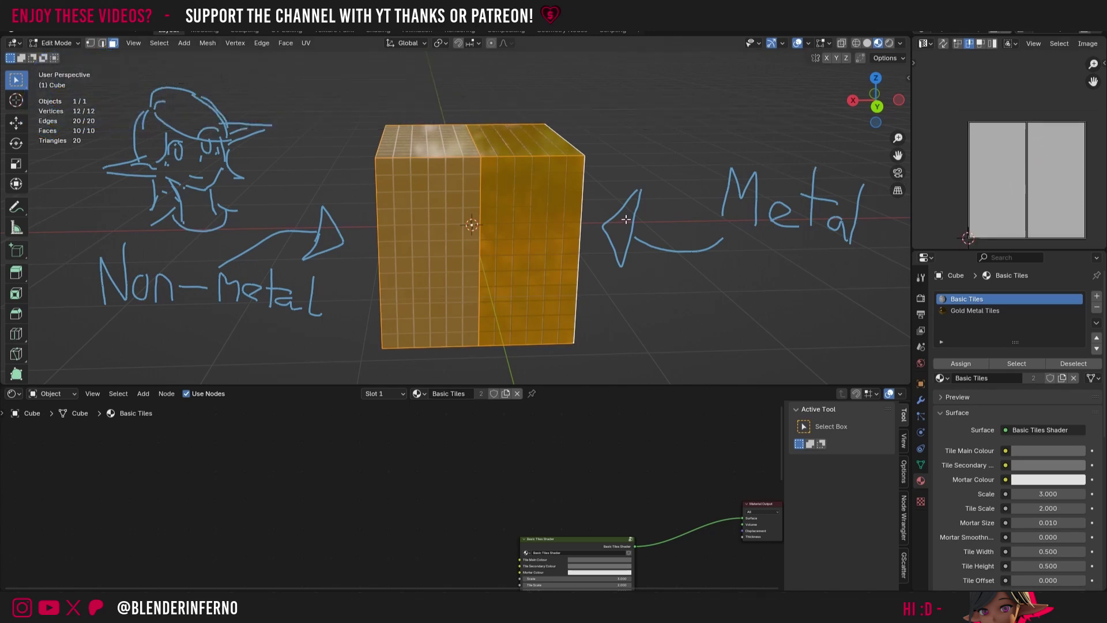
pyautogui.press('u')
pyautogui.click(503, 174)
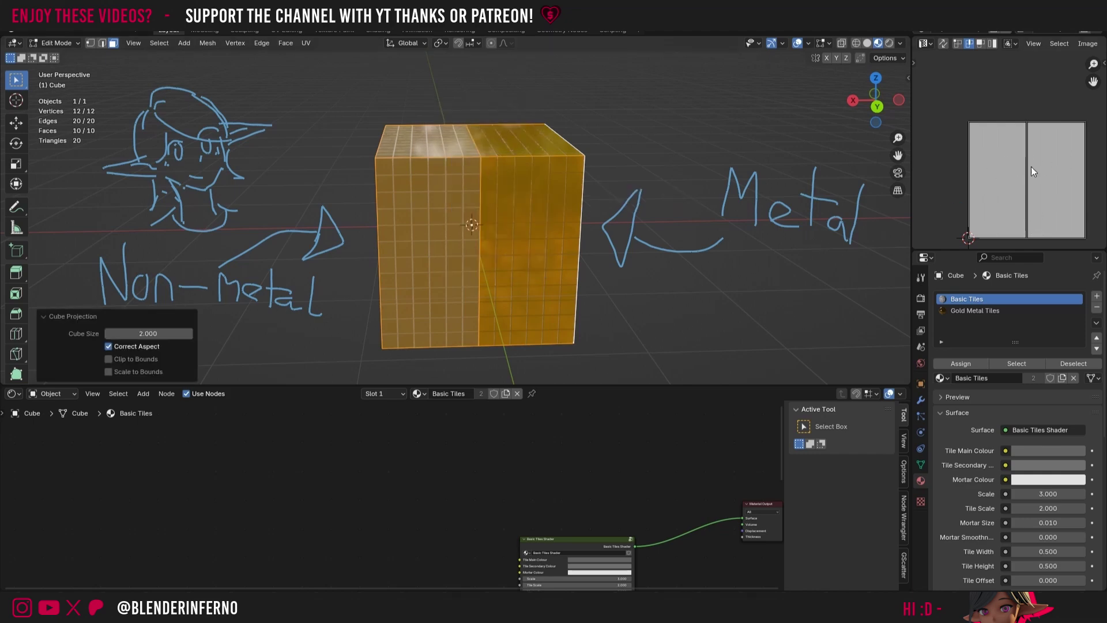
# Turn the existing UV editor area into an Outliner, and split the 3D viewport to add a narrow UV Editor beside it
pyautogui.click(926, 43)
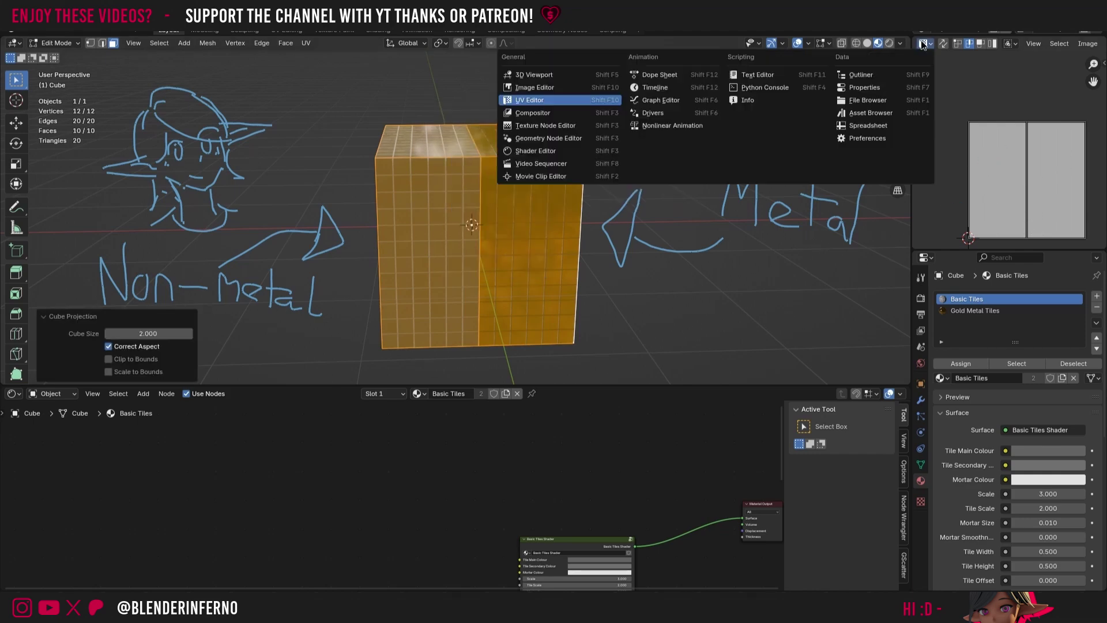
pyautogui.click(881, 73)
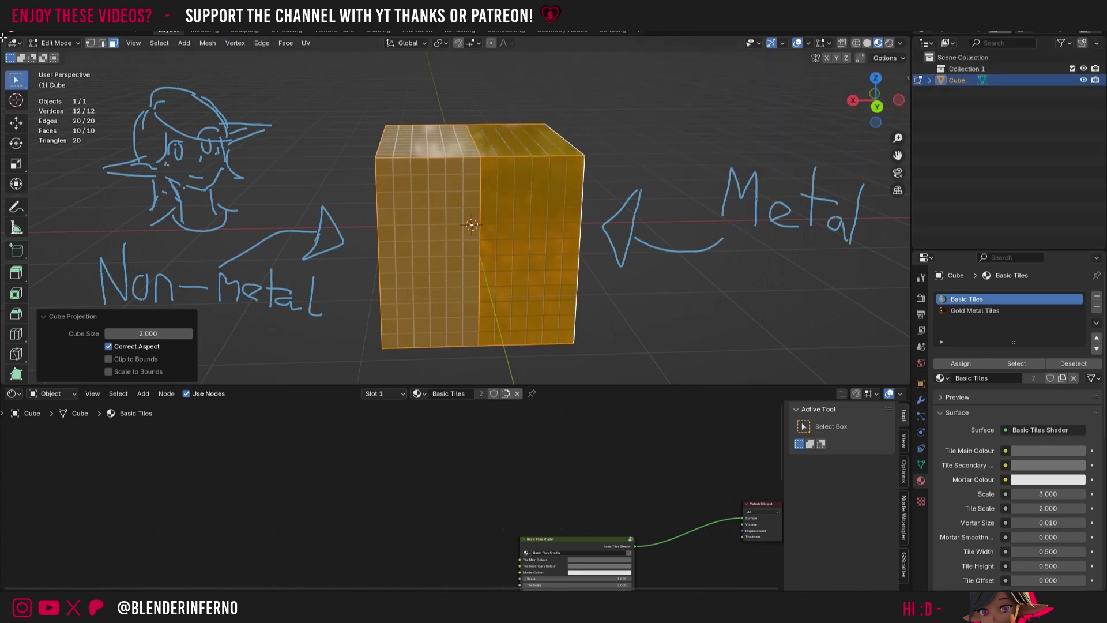
pyautogui.moveTo(46, 46); pyautogui.dragTo(437, 174)
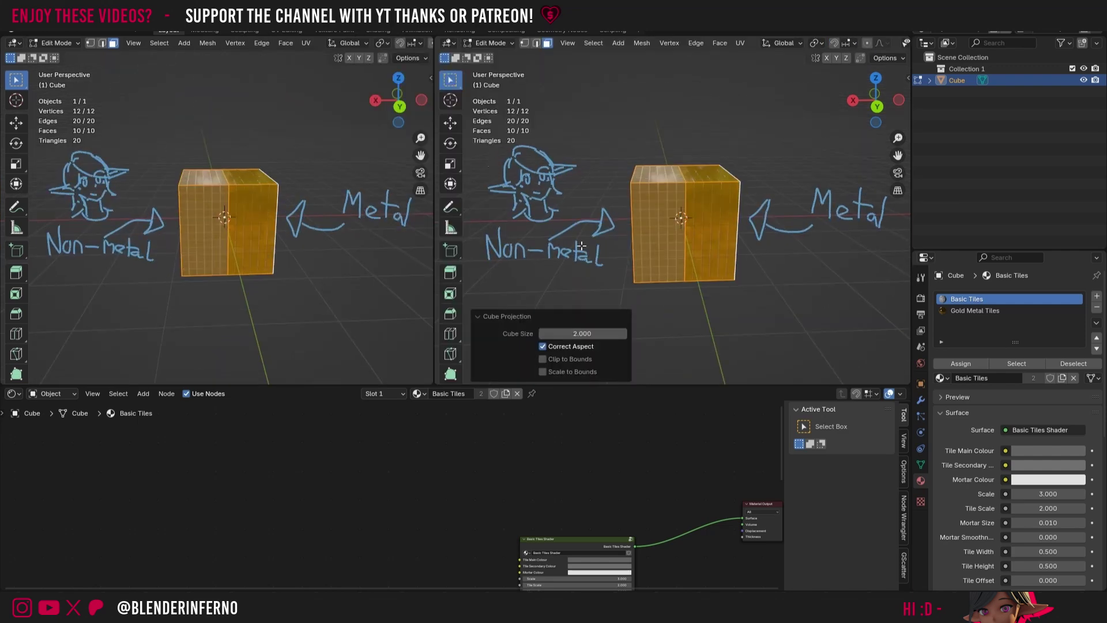
pyautogui.click(15, 43)
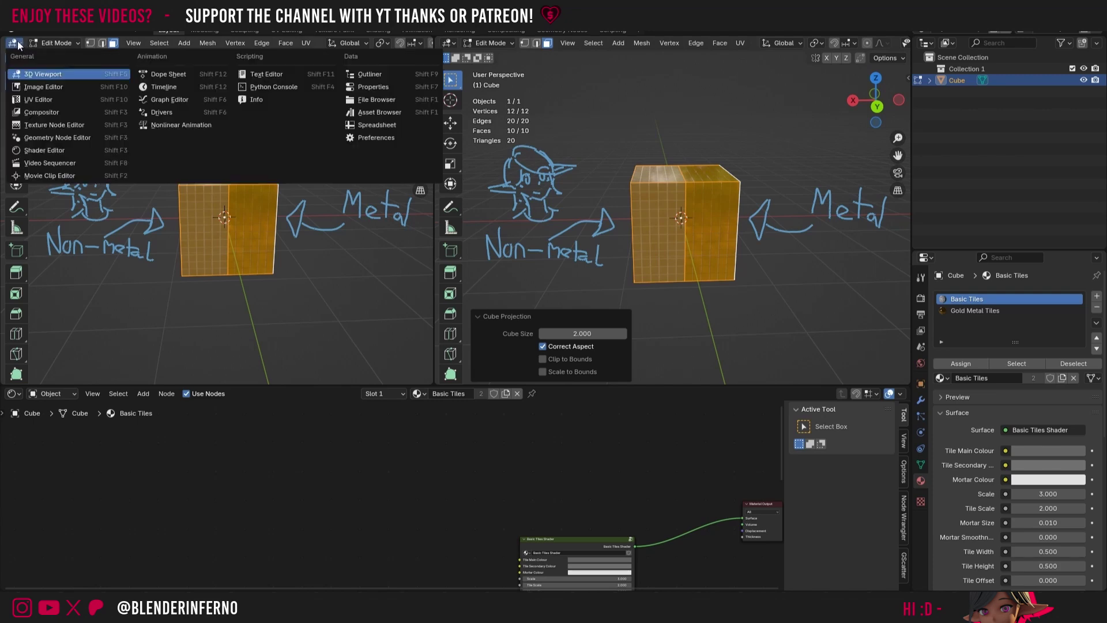
pyautogui.click(32, 99)
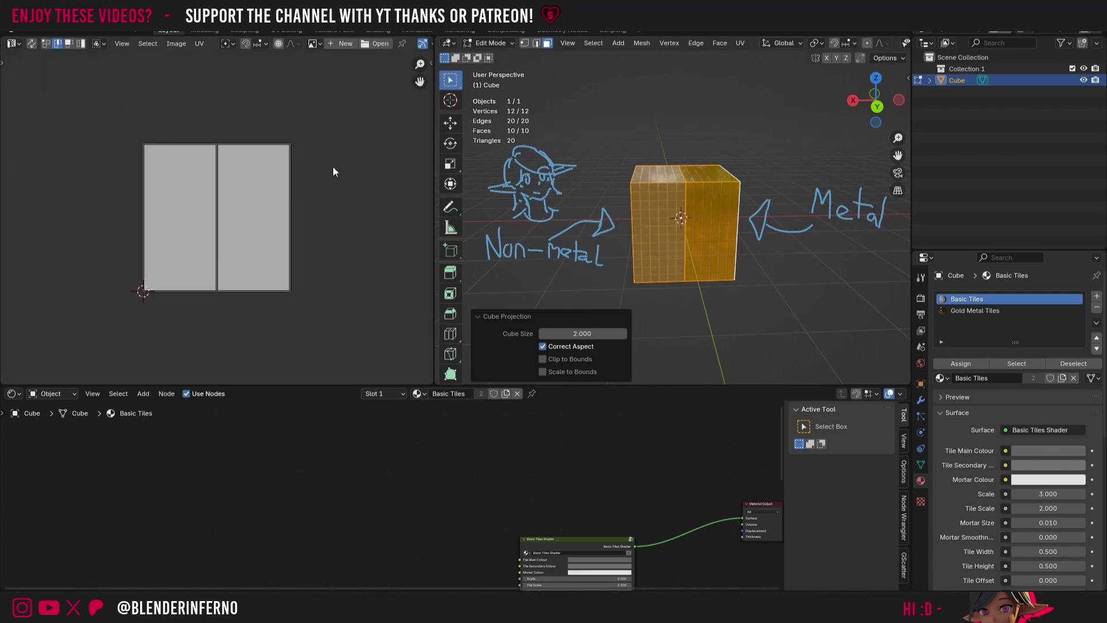
pyautogui.moveTo(435, 173); pyautogui.dragTo(291, 173)
pyautogui.press('Tab')
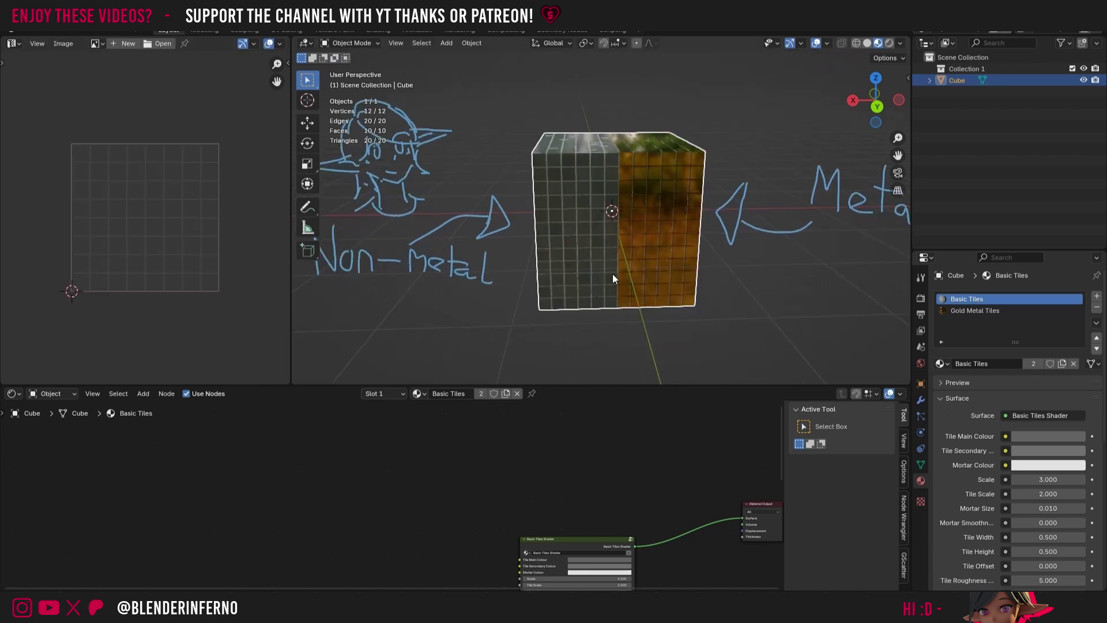
pyautogui.scroll(1, 612, 276)
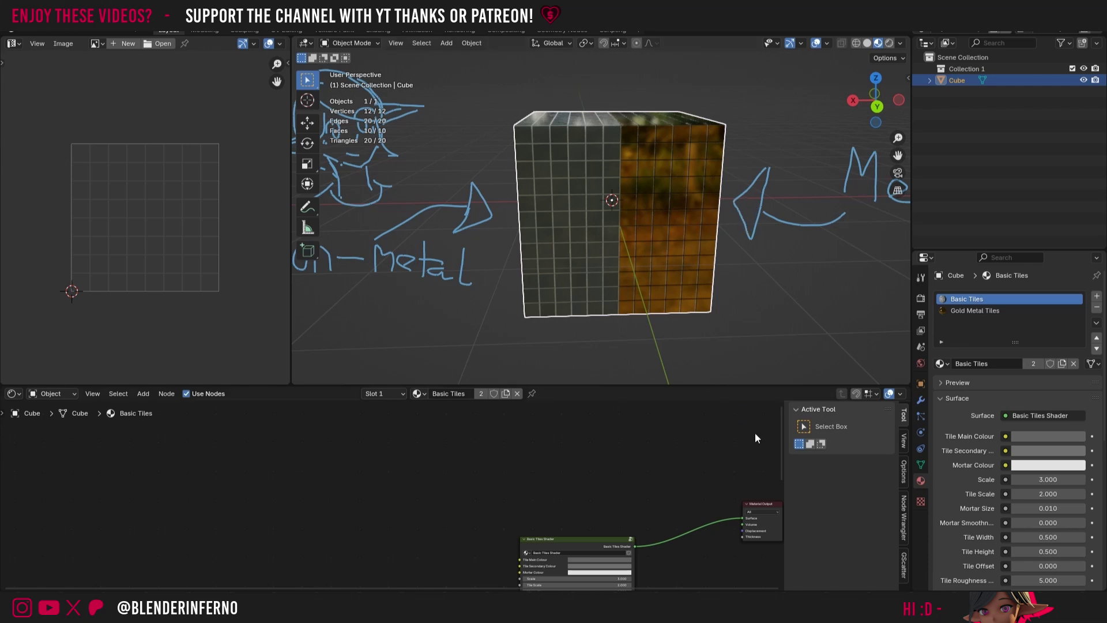
# Move the Basic Tiles Shader node farther from the Material Output, and view the Gold Metal Tiles slot before returning to Basic Tiles
pyautogui.keyDown('shift'); pyautogui.scroll(-4, 783, 453); pyautogui.keyUp('shift')
pyautogui.keyDown('shift'); pyautogui.scroll(1, 783, 519); pyautogui.keyUp('shift')
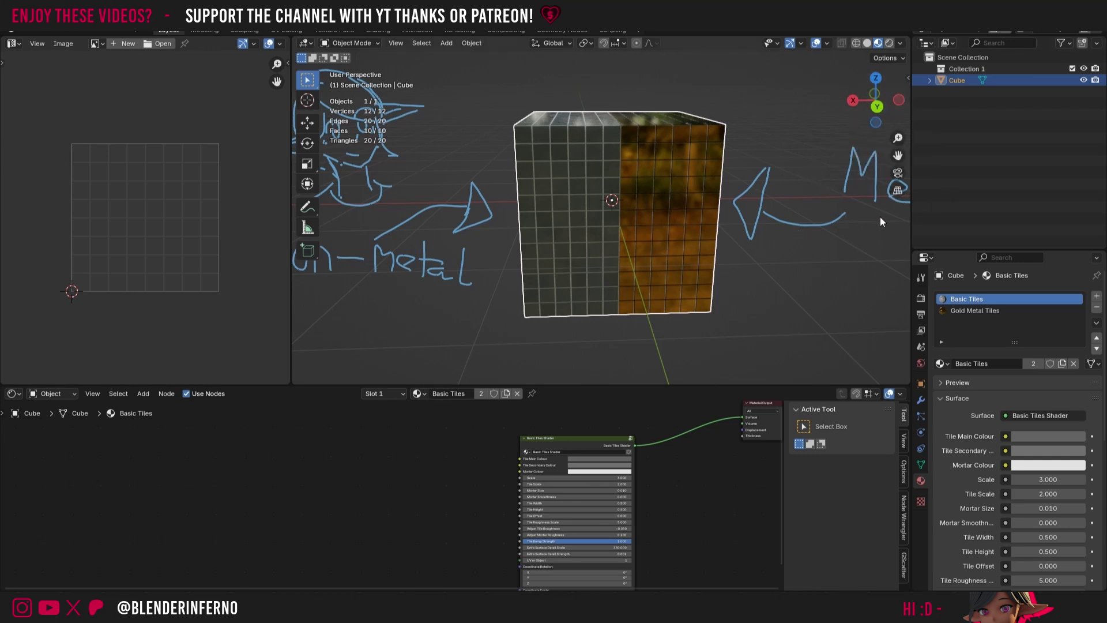
pyautogui.moveTo(566, 438); pyautogui.dragTo(507, 433)
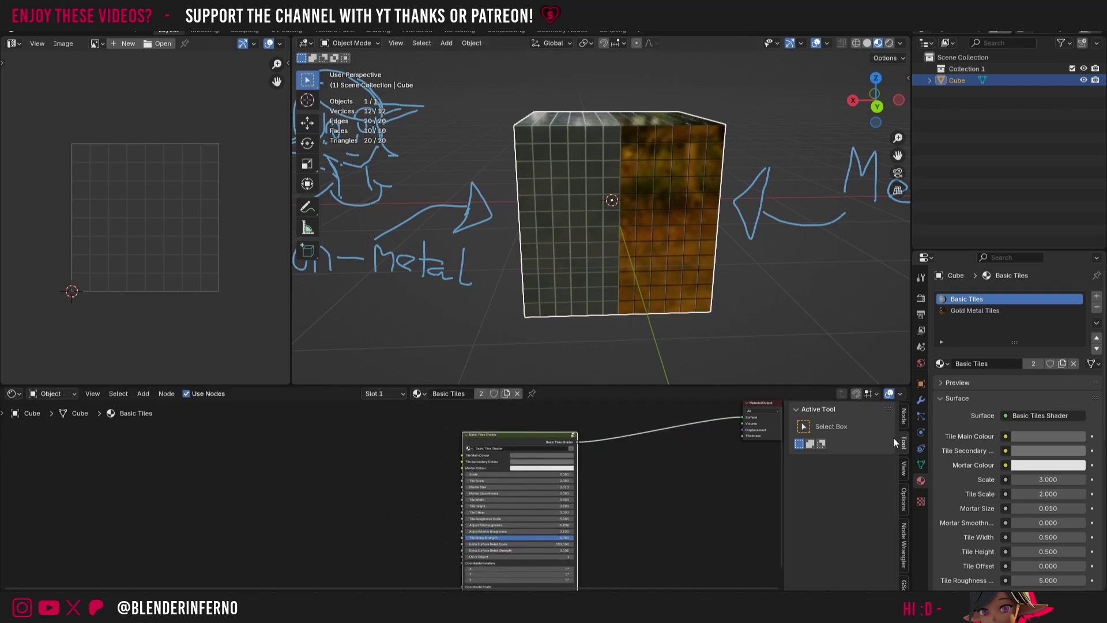
pyautogui.click(987, 309)
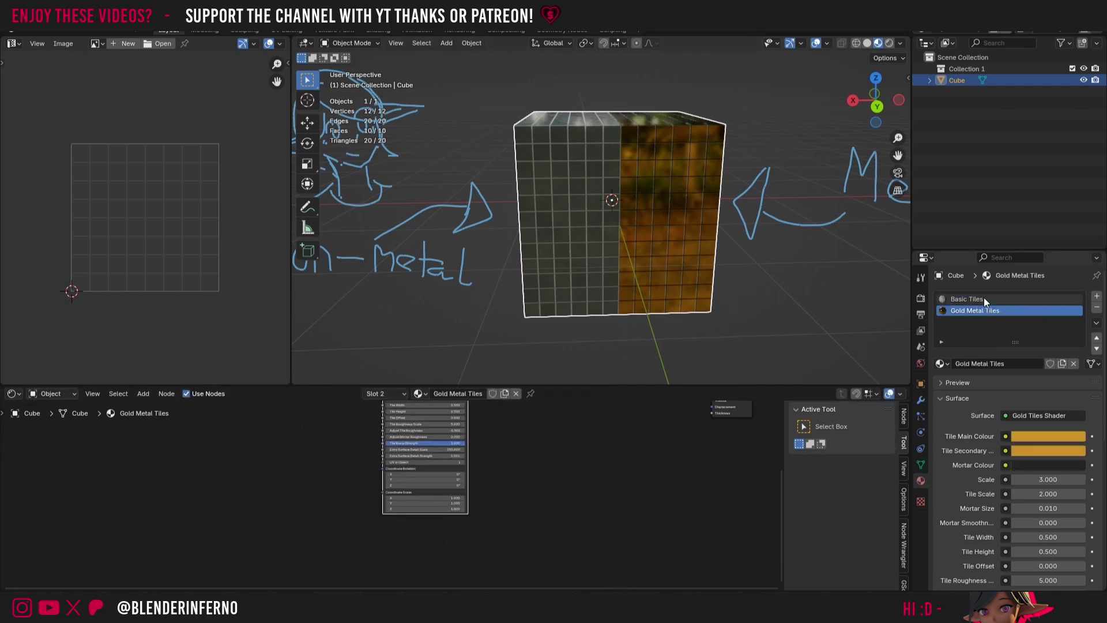
pyautogui.click(984, 299)
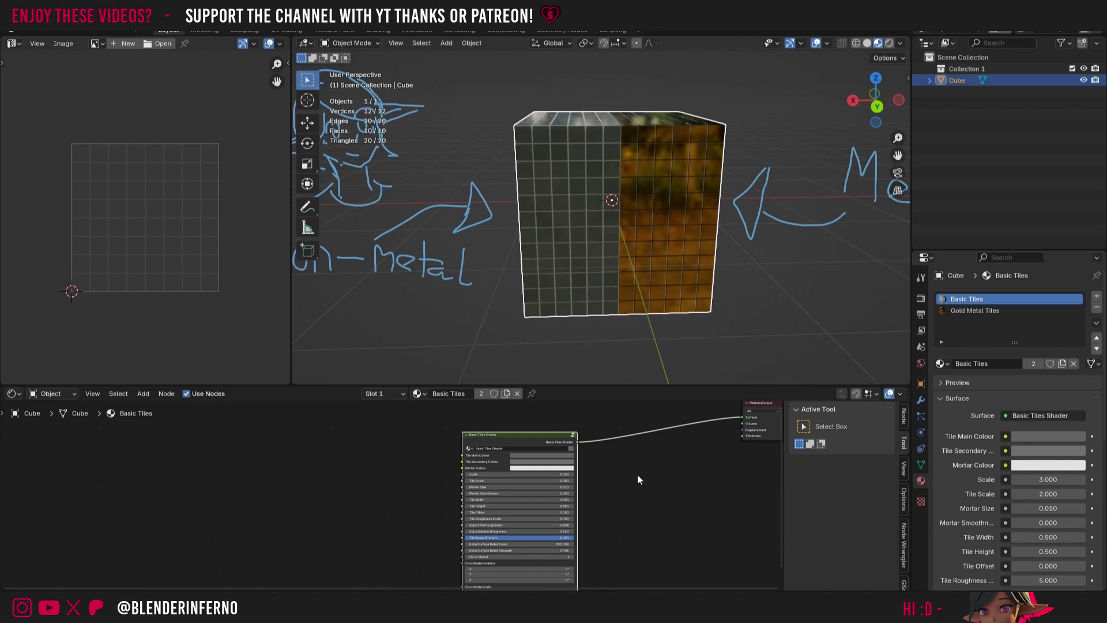
# Add an Image Texture node to the Basic Tiles material and name its new image "Diffuse Half Metal Tiles 2K"
pyautogui.hotkey('shift', 'a')
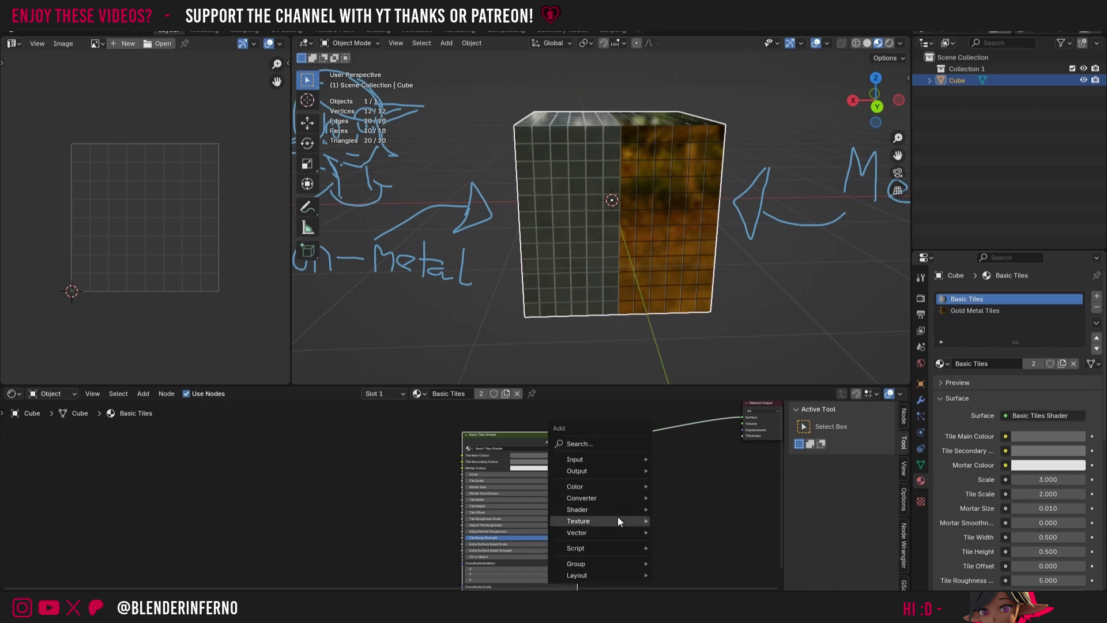
pyautogui.moveTo(625, 521)
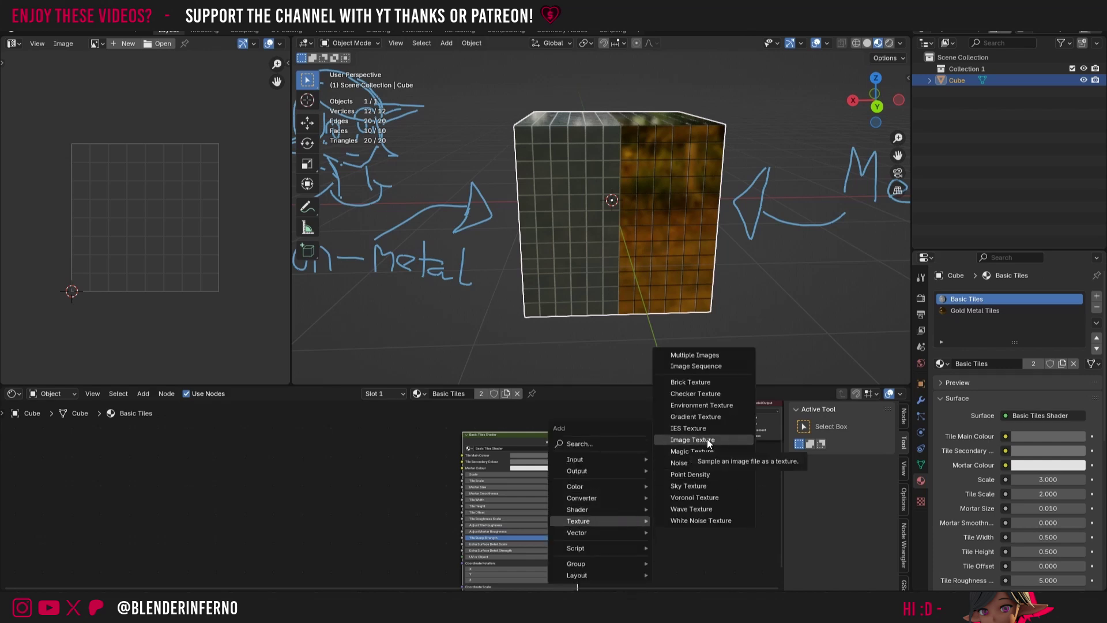
pyautogui.click(706, 440)
pyautogui.click(612, 469)
pyautogui.click(639, 497)
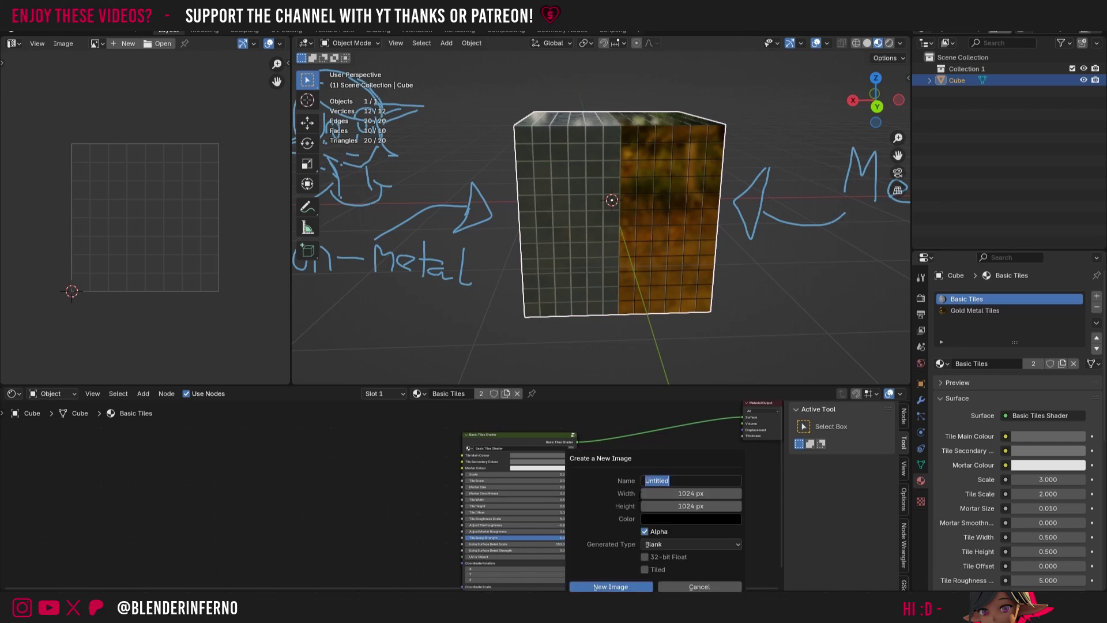
pyautogui.write('Diffuse Half Metal Tiles 2K')
pyautogui.press('Return')
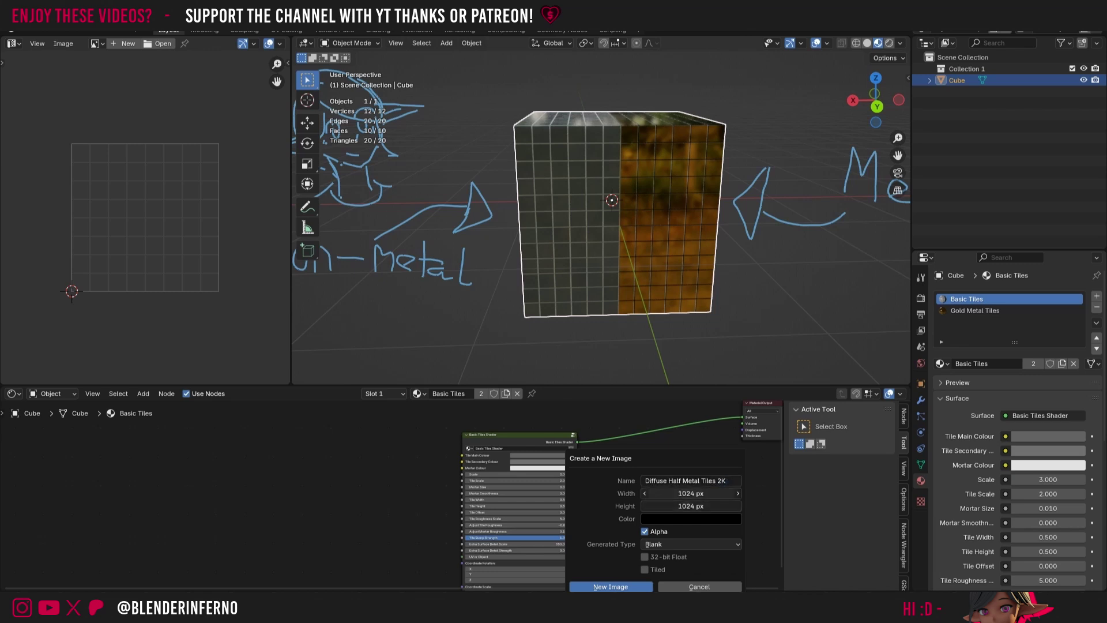
# Set the new image's width and height to 2048 px and create it
pyautogui.click(711, 492)
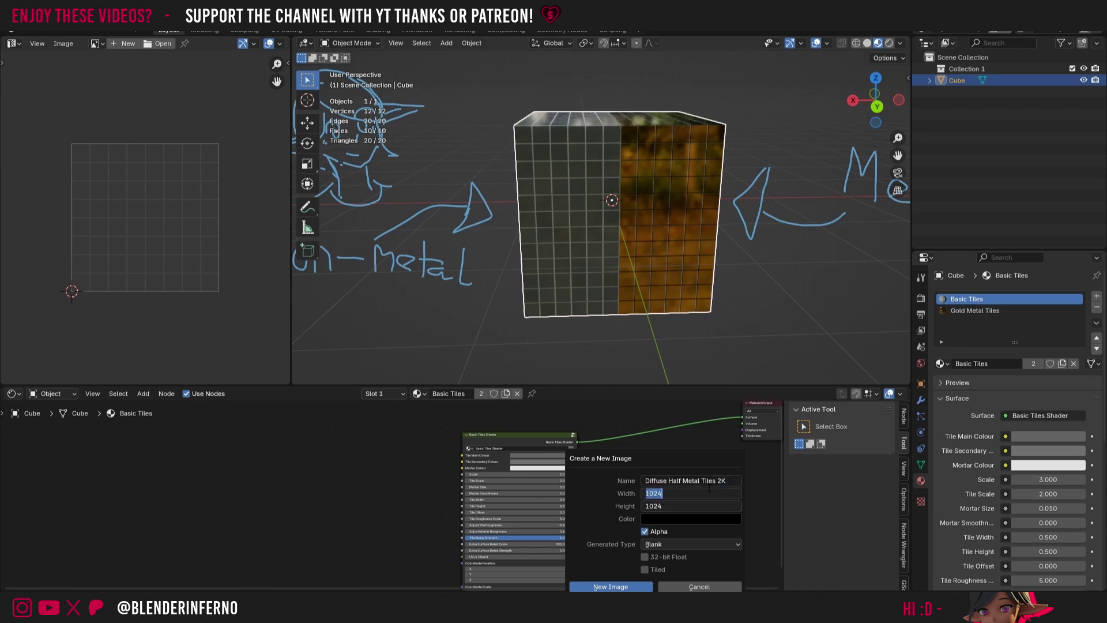
pyautogui.click(671, 495)
pyautogui.write('*')
pyautogui.write('2048')
pyautogui.press('Return')
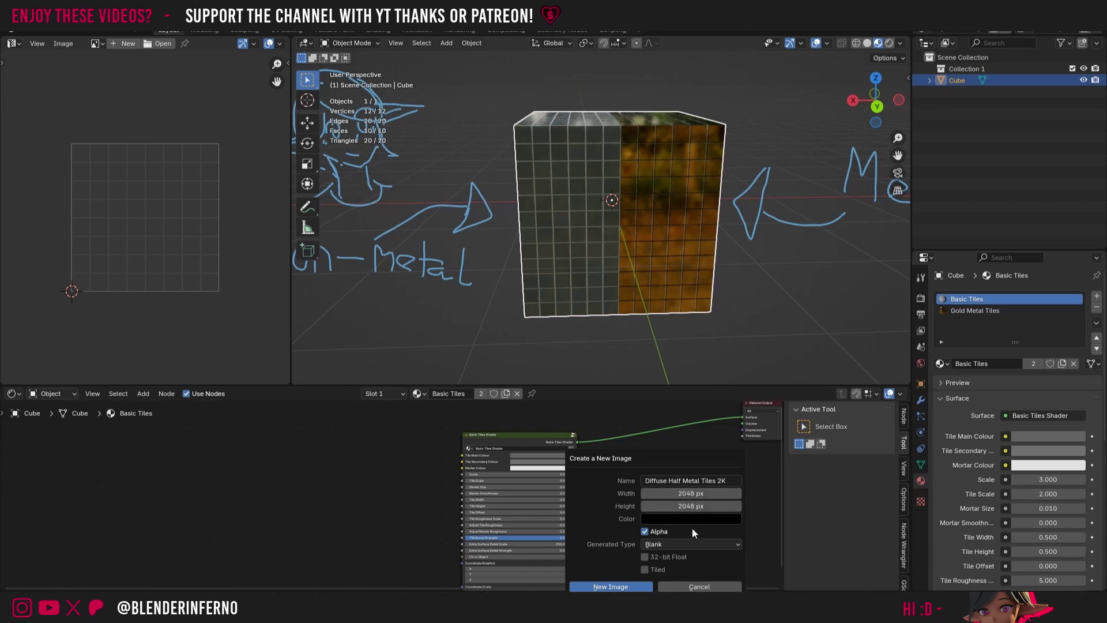
pyautogui.click(622, 584)
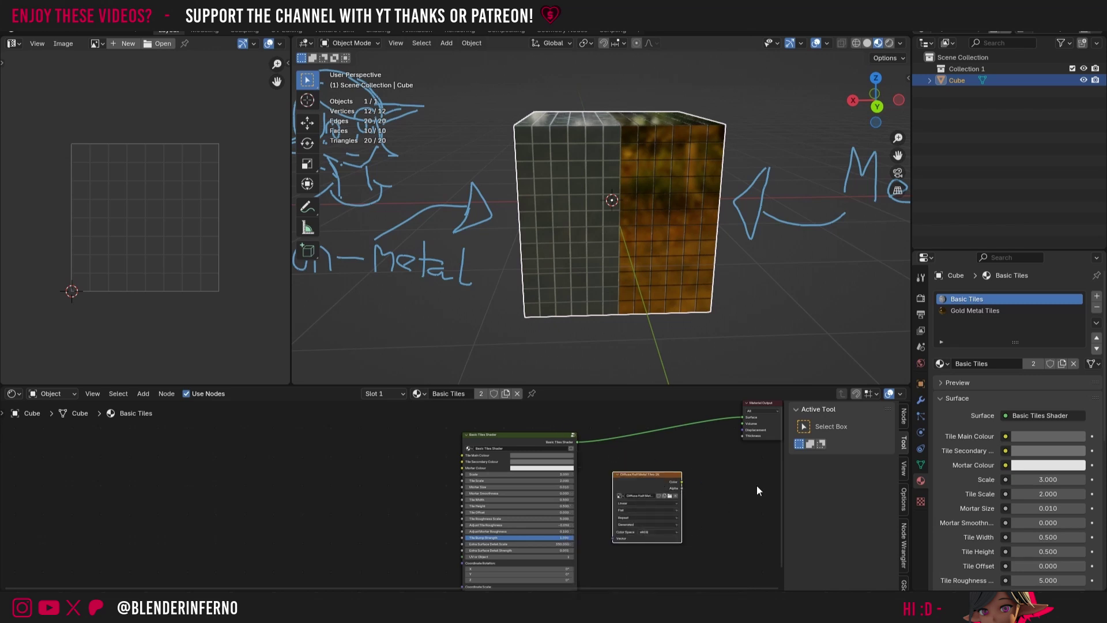
# Choose Diffuse as the bake type in the render settings' Bake section
pyautogui.click(922, 300)
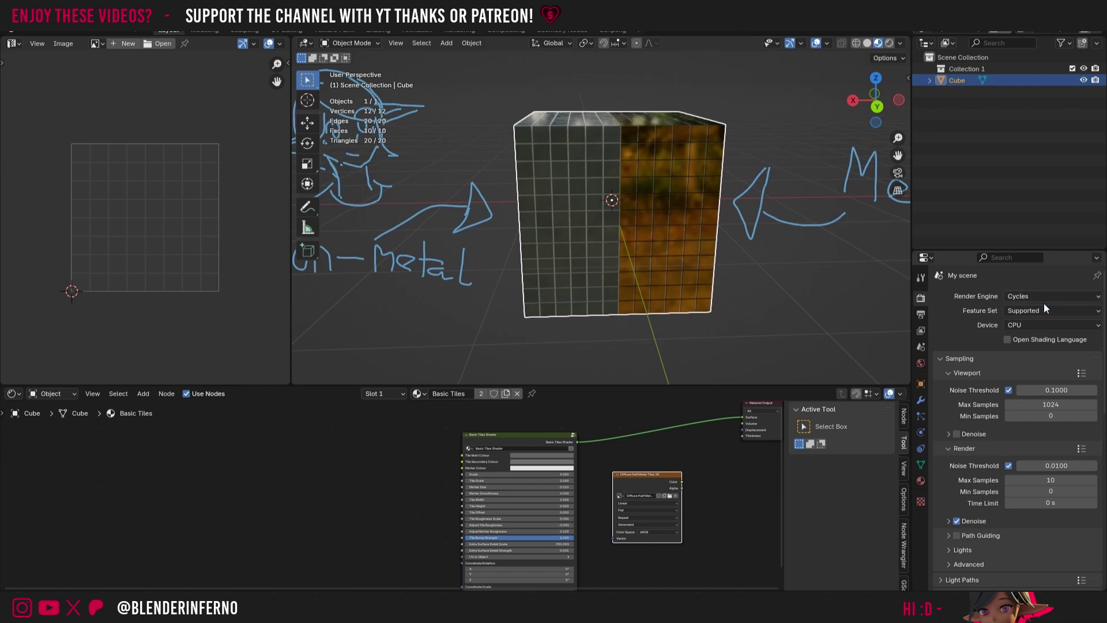
pyautogui.scroll(-2, 1040, 303)
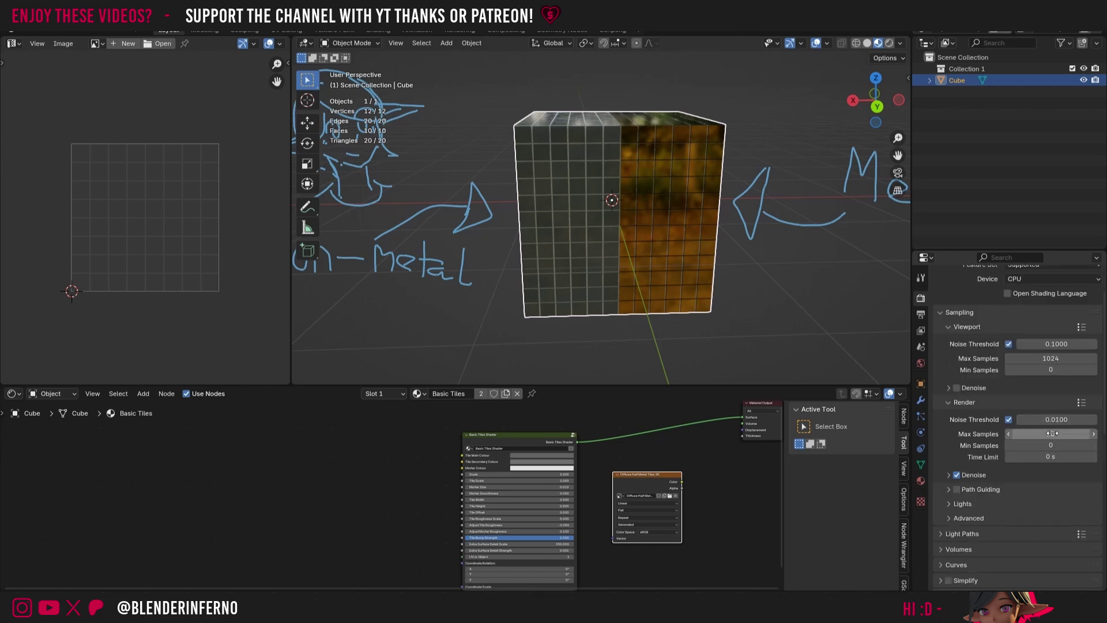
pyautogui.scroll(-6, 1052, 434)
pyautogui.scroll(-5, 1051, 431)
pyautogui.click(1025, 436)
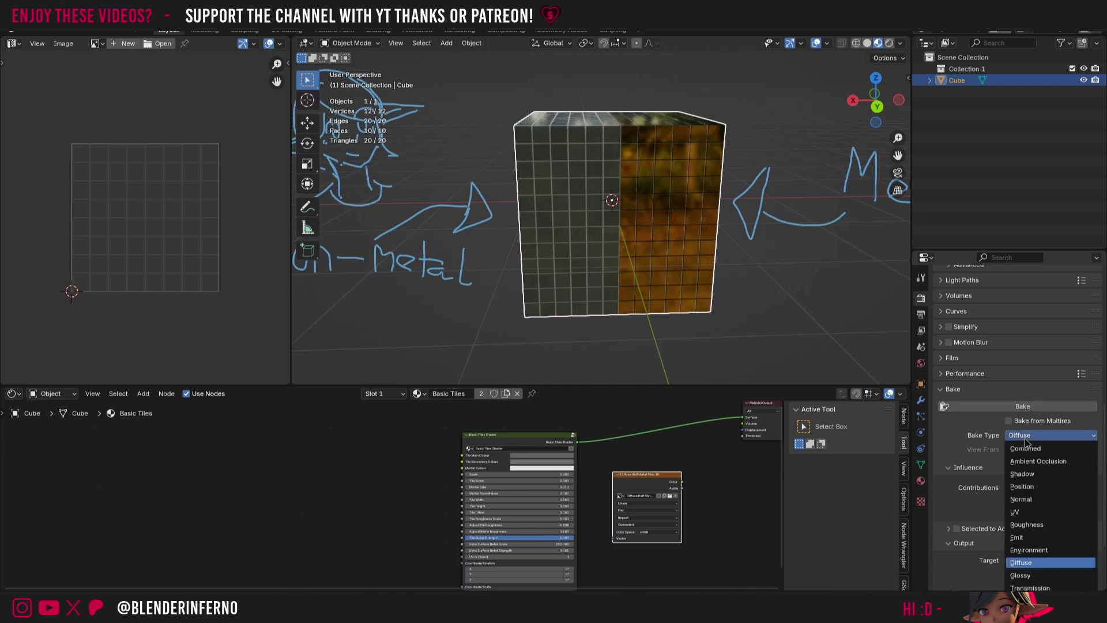
pyautogui.click(1046, 563)
pyautogui.scroll(-3, 1001, 398)
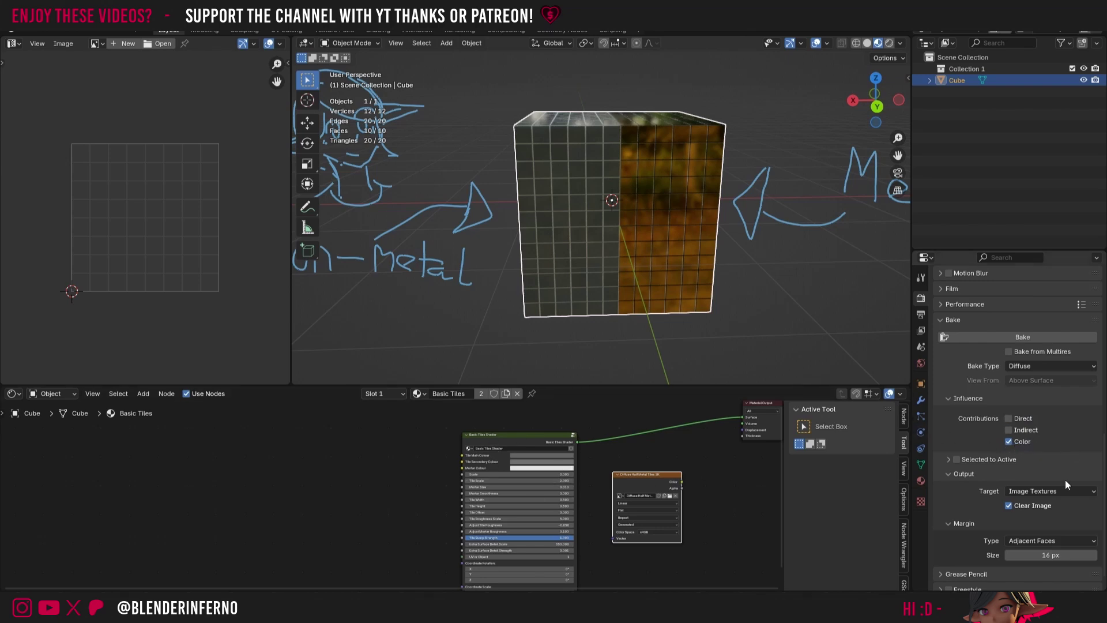
# Inspect the Principled BSDF inside the Basic Tiles Shader node group, and return to the material's main node tree
pyautogui.click(575, 434)
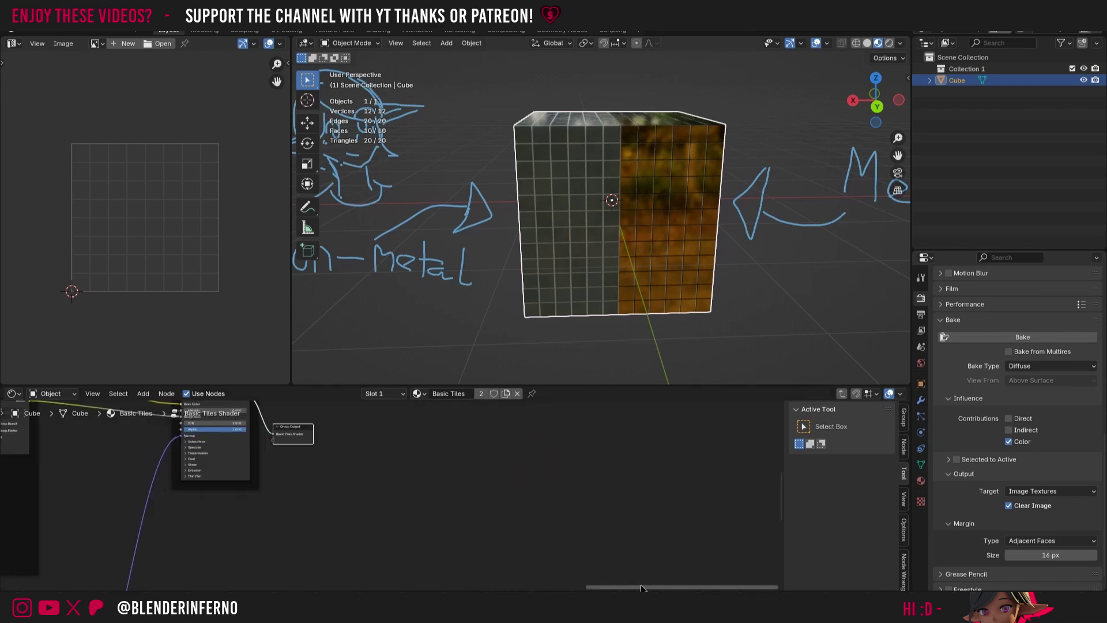
pyautogui.moveTo(355, 551); pyautogui.dragTo(583, 551, button='middle')
pyautogui.scroll(3, 416, 443)
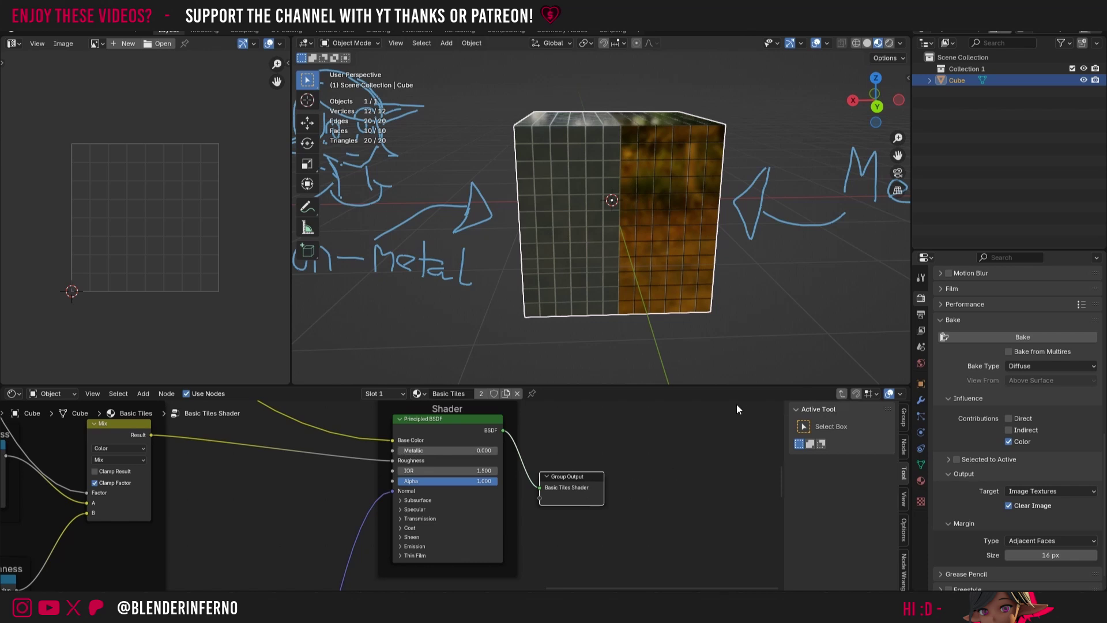
pyautogui.click(842, 394)
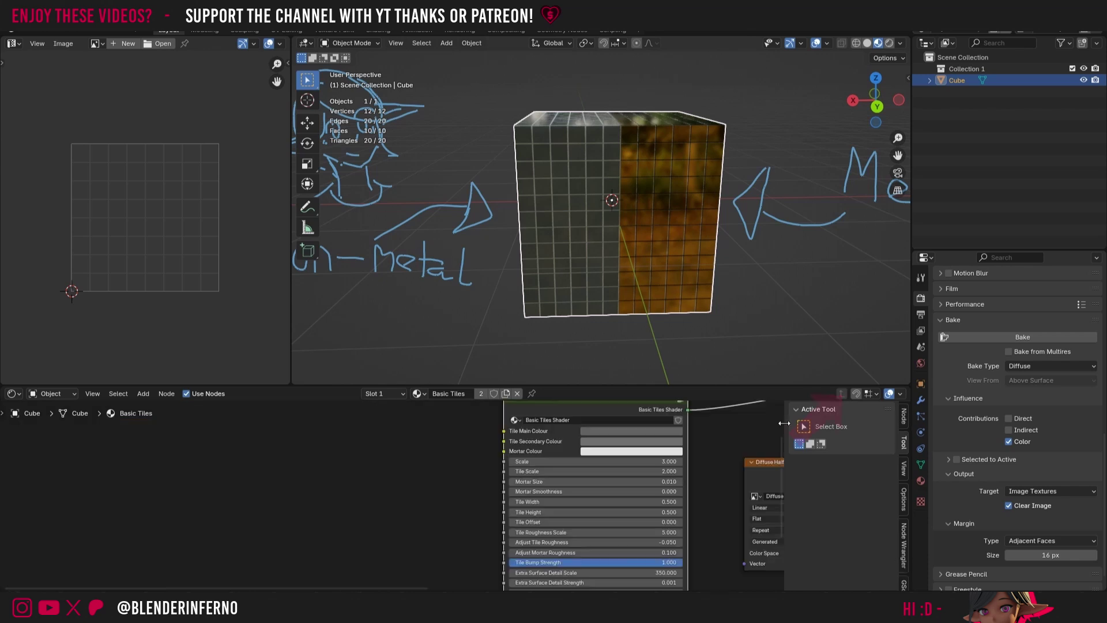
# Make the Diffuse Half Metal Tiles 2K image texture node active as the bake target
pyautogui.scroll(-2, 769, 441)
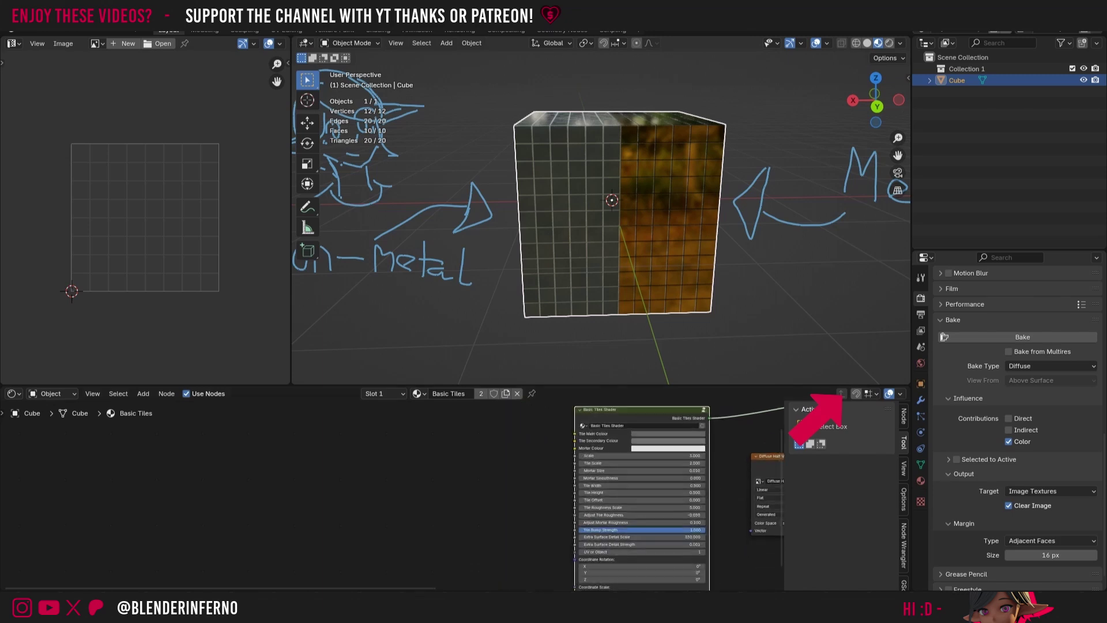
pyautogui.moveTo(424, 587); pyautogui.dragTo(563, 562)
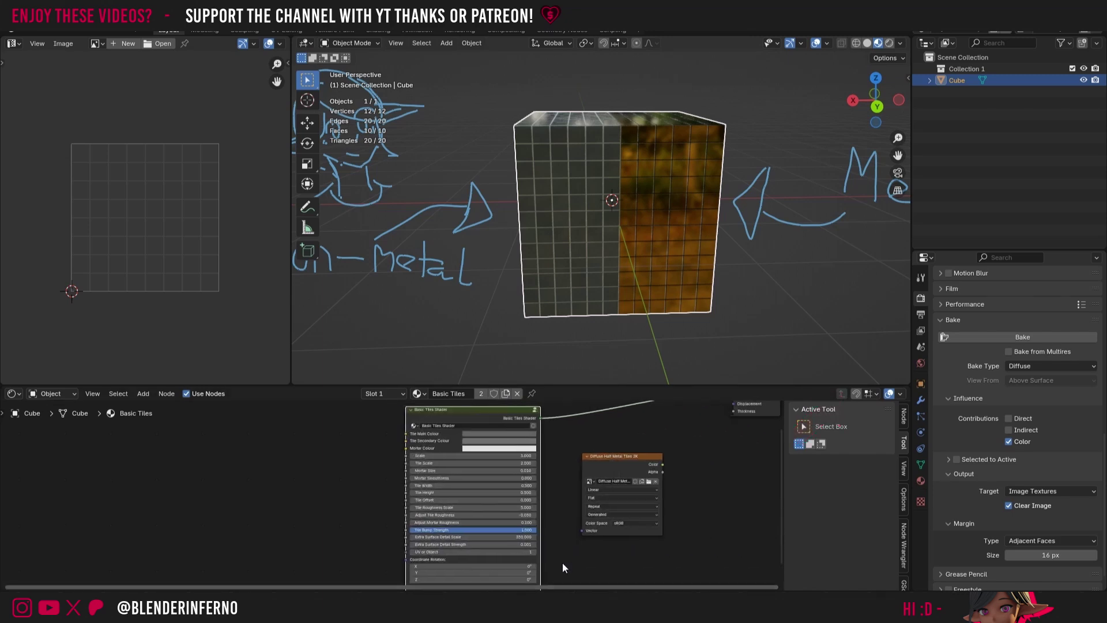
pyautogui.click(617, 465)
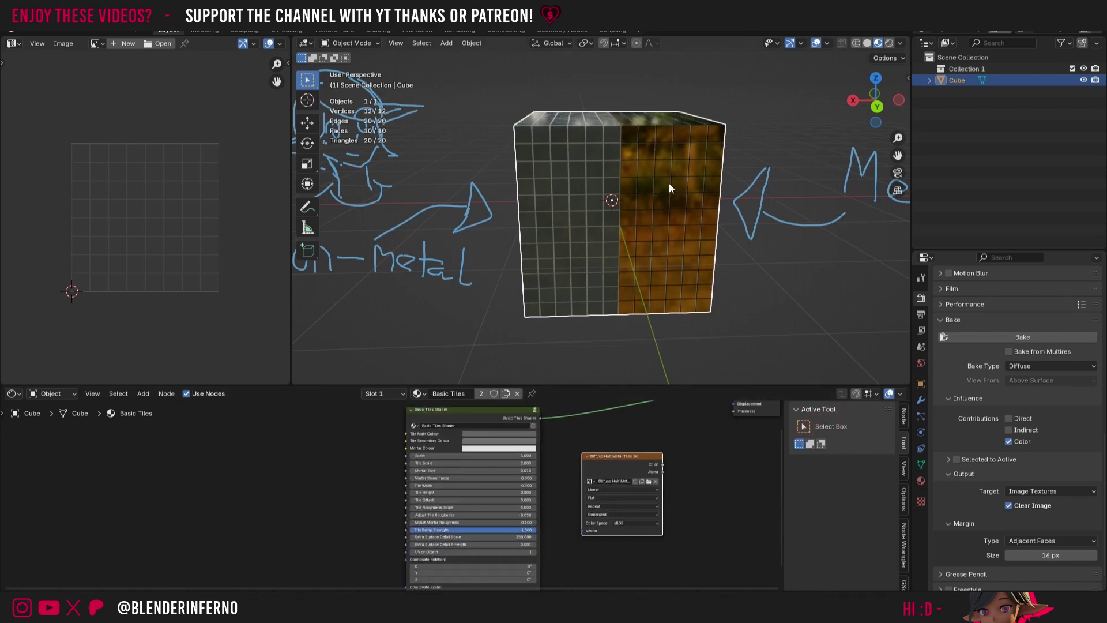
pyautogui.scroll(-1, 1049, 514)
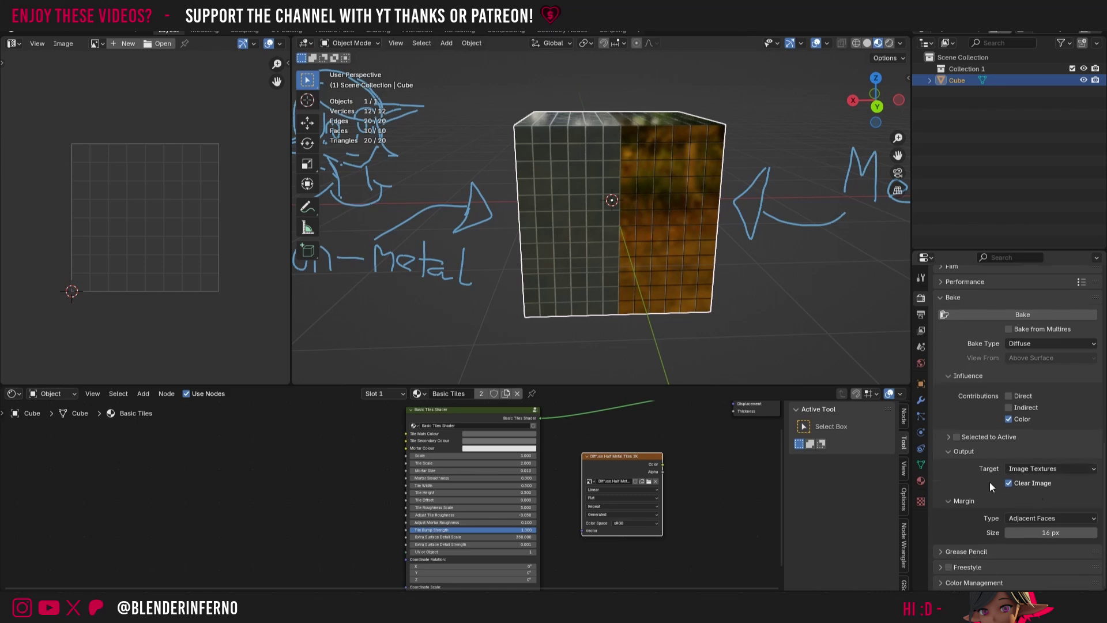
# Examine the baked Diffuse Half Metal Tiles 2K image and compare it with the cube from several angles
pyautogui.scroll(2, 1041, 426)
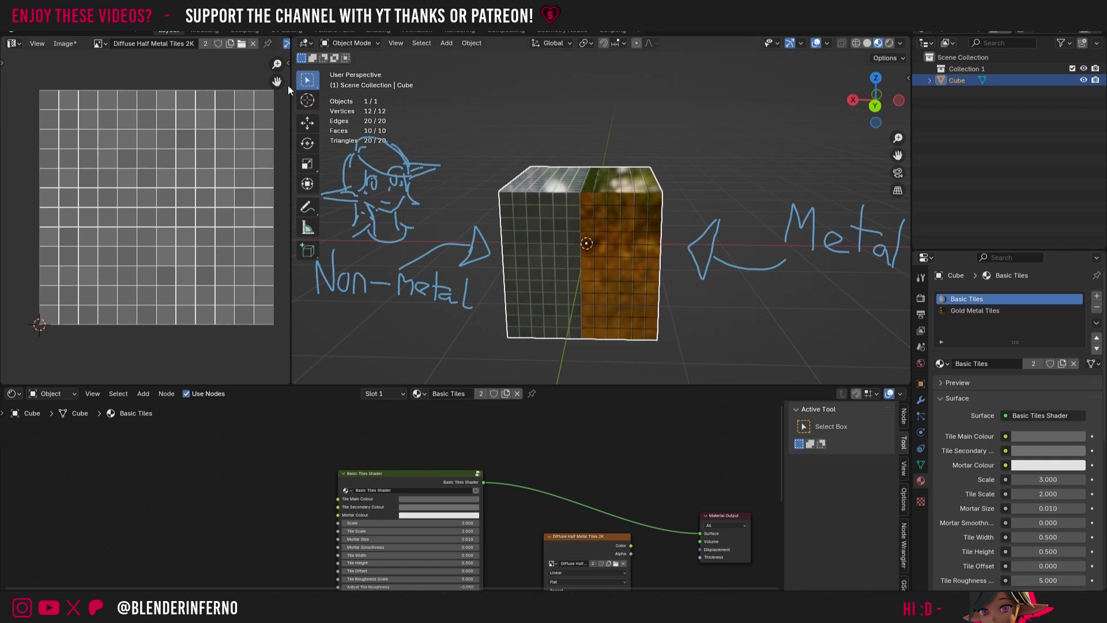
pyautogui.moveTo(144, 208); pyautogui.dragTo(134, 214, button='middle')
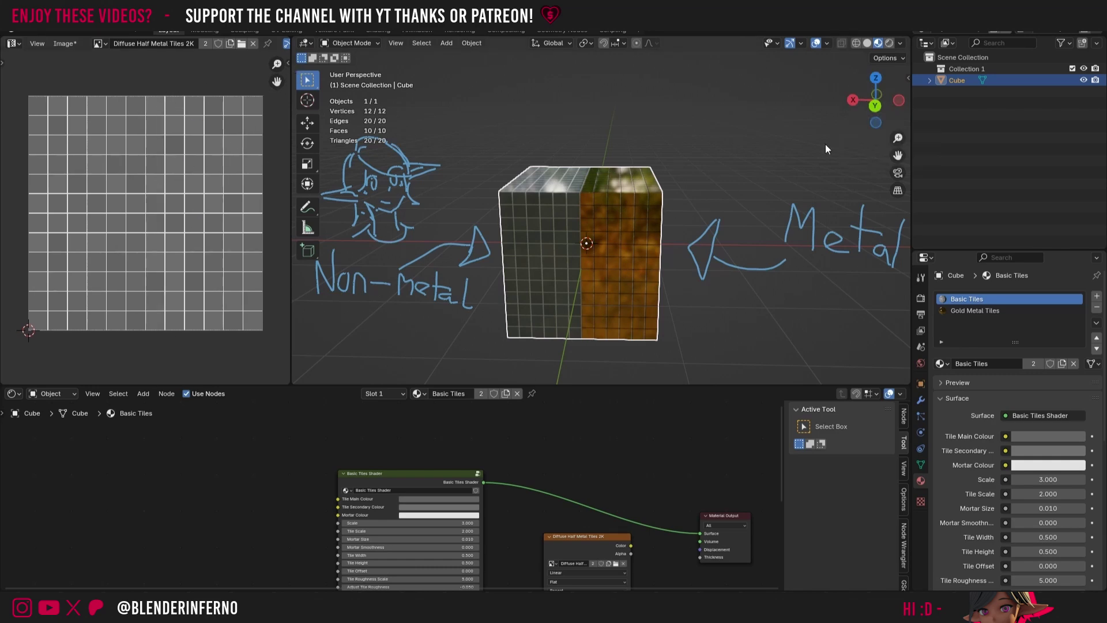
pyautogui.moveTo(884, 109); pyautogui.dragTo(670, 197)
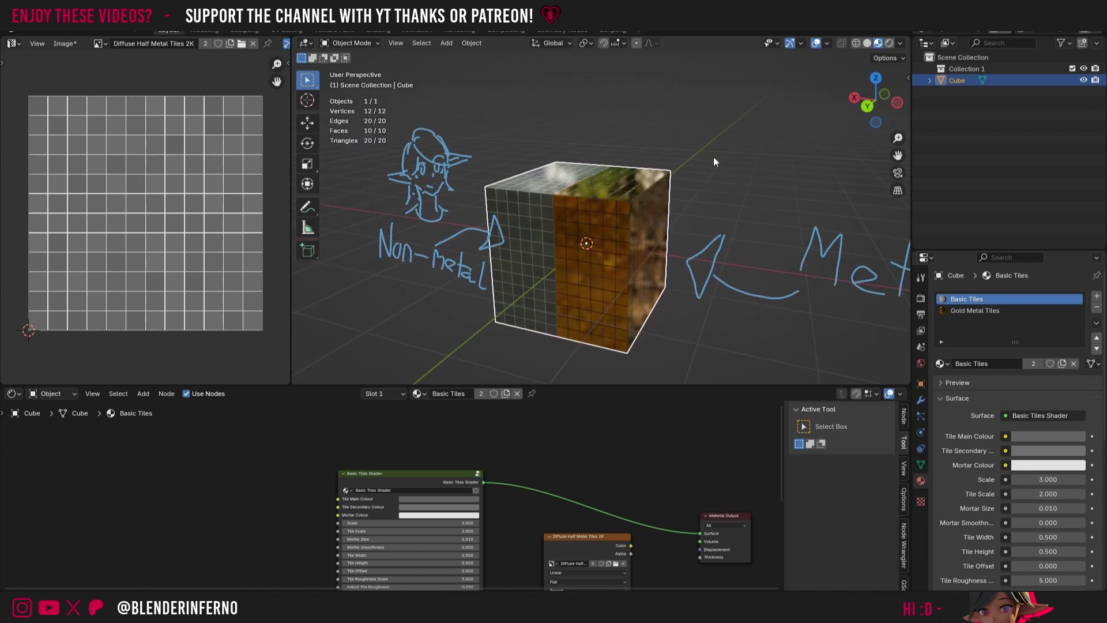
pyautogui.moveTo(882, 118); pyautogui.dragTo(866, 96)
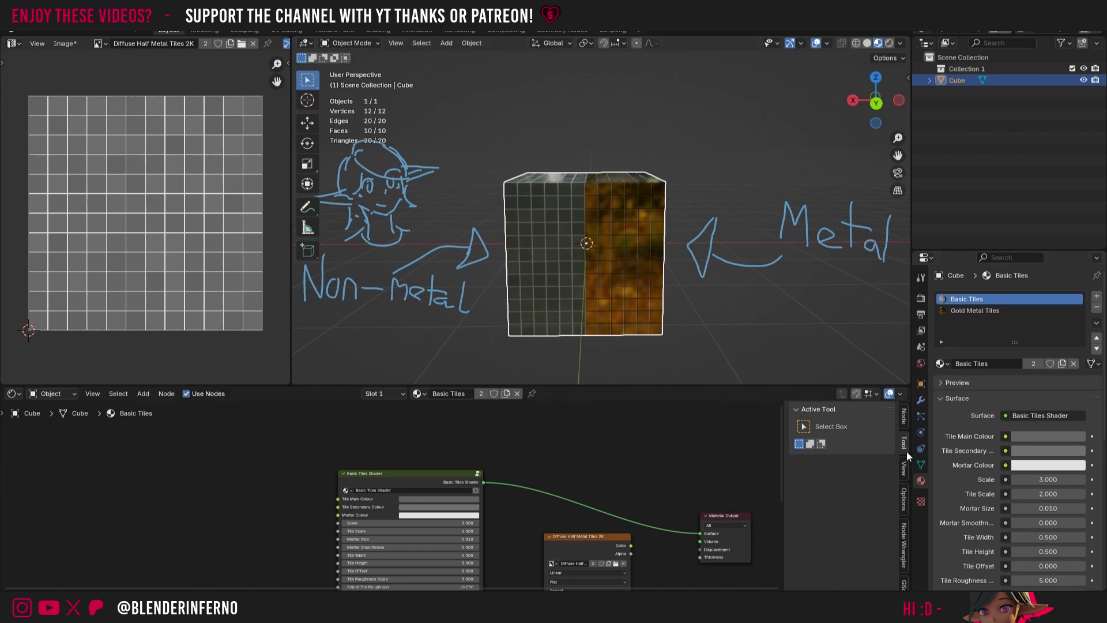
# Add a second UV map to the cube's mesh data and switch the cube to Edit Mode
pyautogui.click(921, 465)
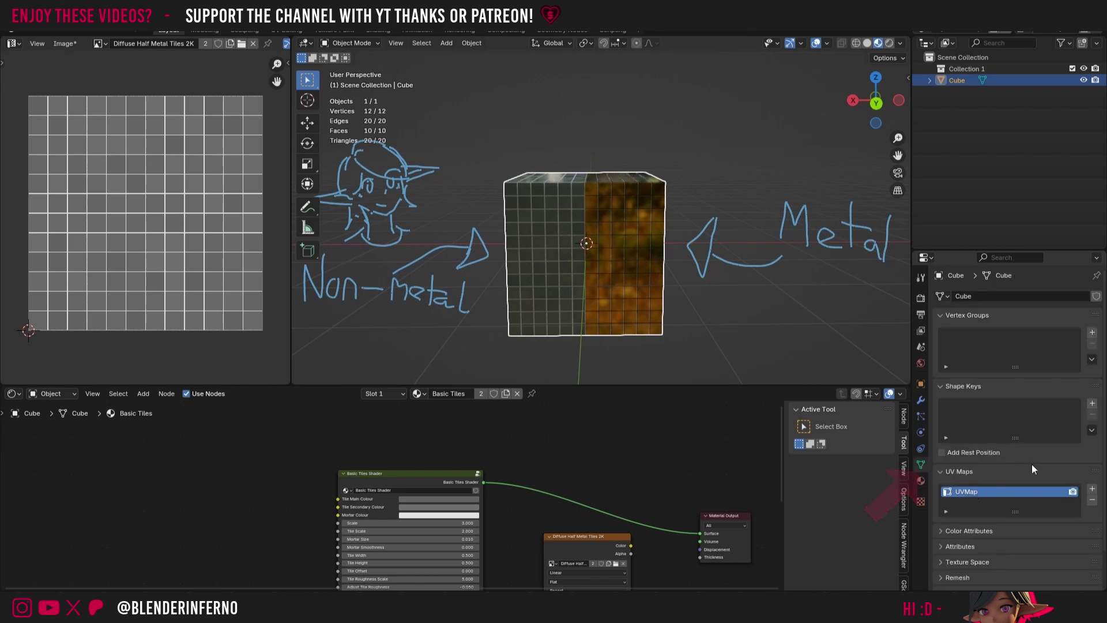
pyautogui.click(941, 474)
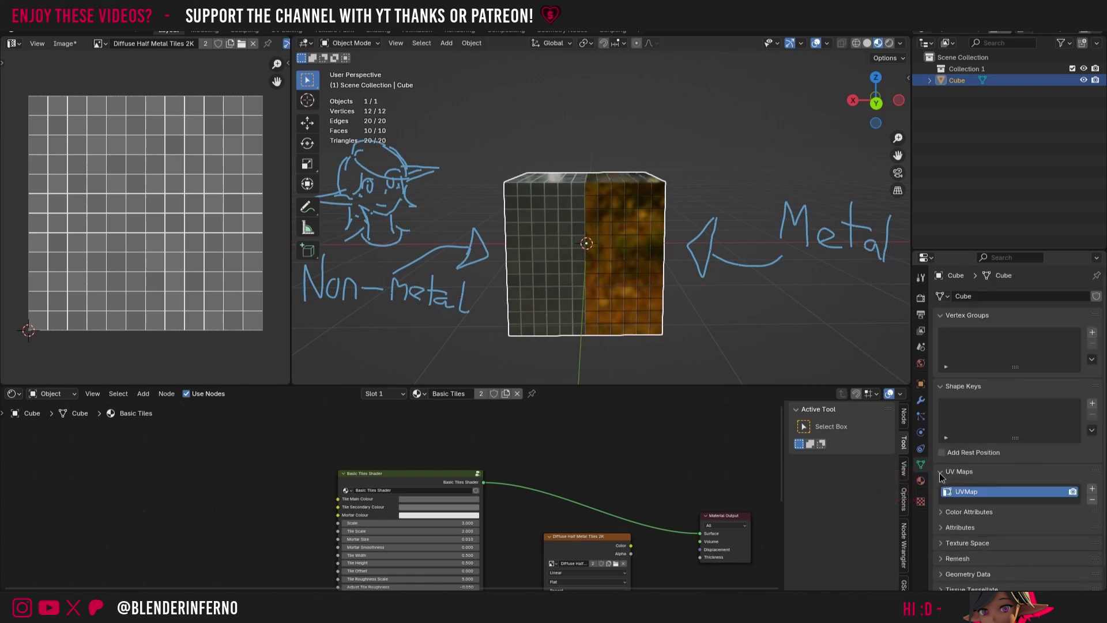
pyautogui.click(1093, 489)
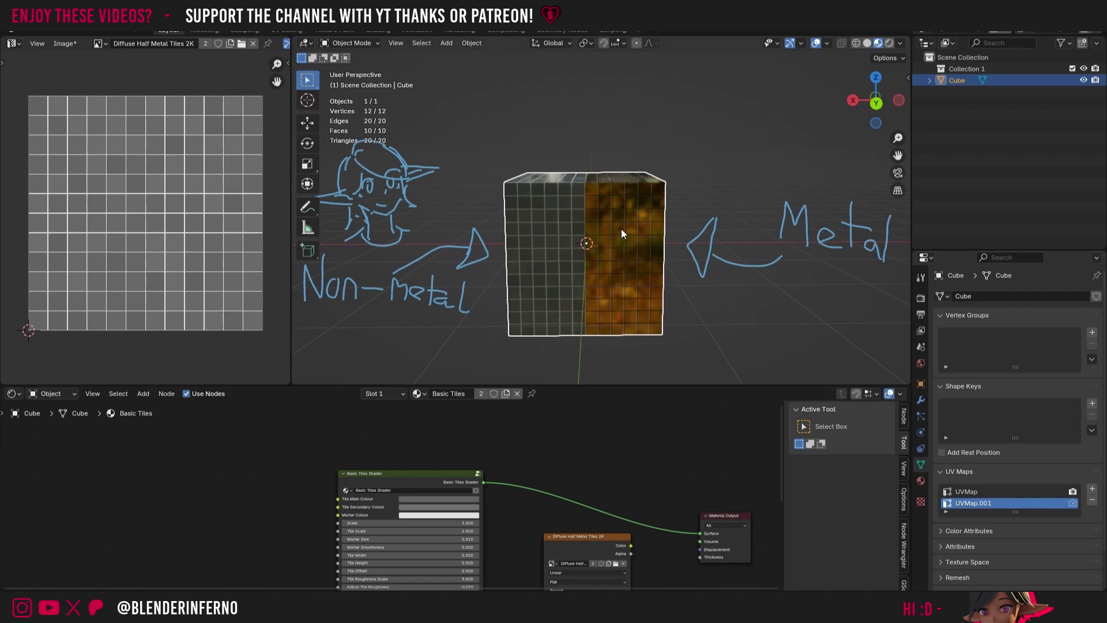
pyautogui.press('Tab')
# Compare the face layouts of UVMap and UVMap.001 in the UV editor by switching between the two maps
pyautogui.scroll(5, 117, 222)
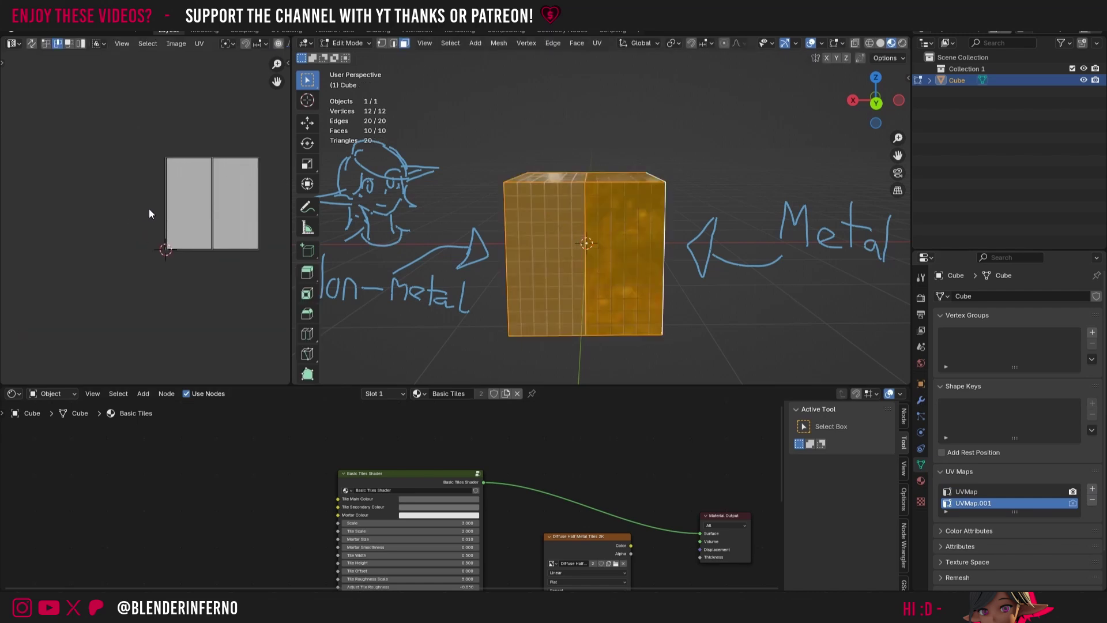
pyautogui.scroll(1, 150, 214)
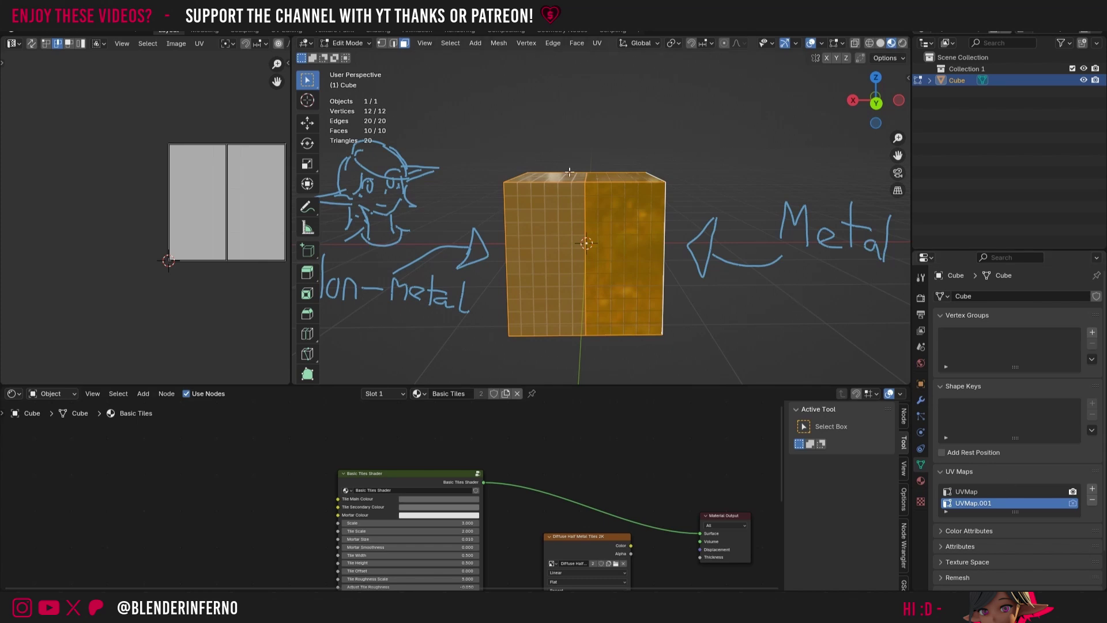
pyautogui.moveTo(877, 100); pyautogui.dragTo(875, 96)
pyautogui.moveTo(277, 82); pyautogui.dragTo(205, 90)
pyautogui.click(984, 492)
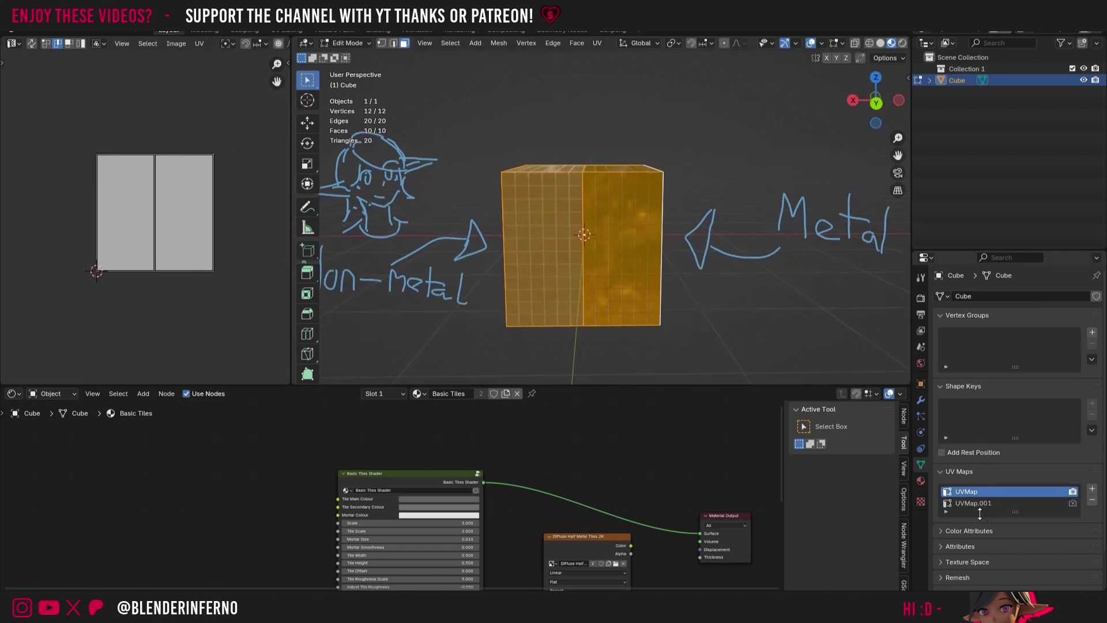
pyautogui.click(980, 504)
pyautogui.click(975, 491)
pyautogui.click(975, 503)
pyautogui.click(973, 492)
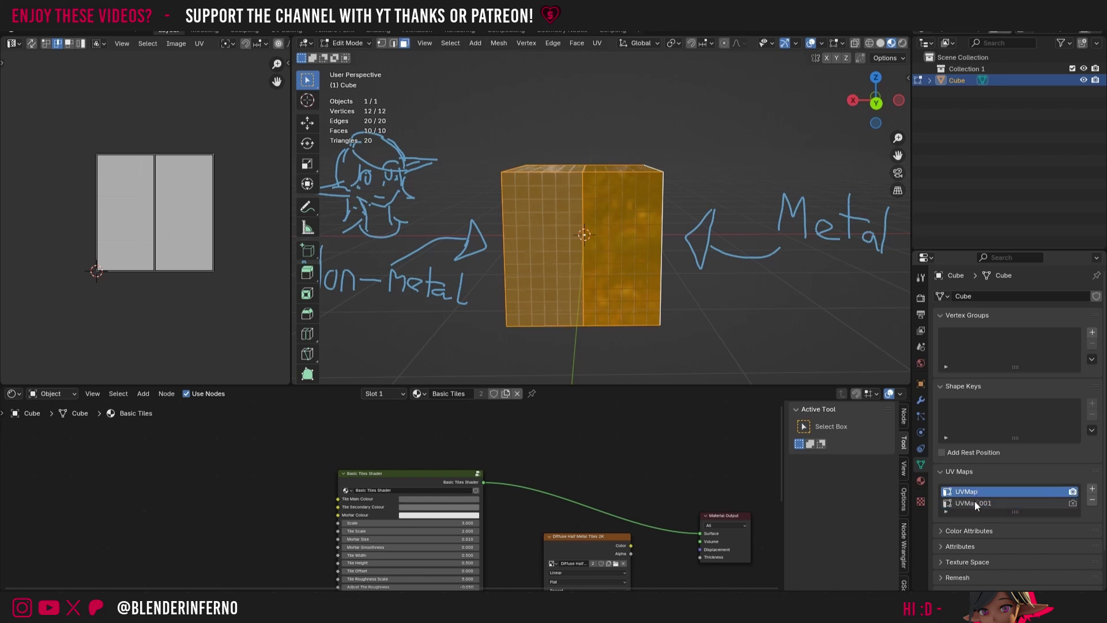
# Unwrap all the cube's faces into UVMap.001 with Smart UV Project, using an island margin of 0.010
pyautogui.click(975, 503)
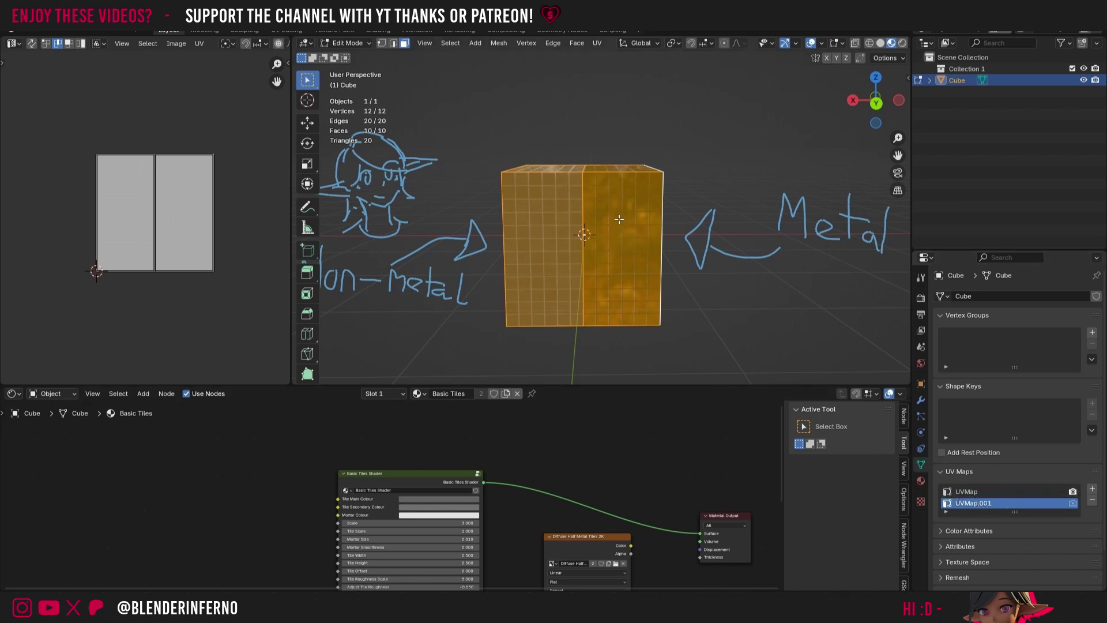
pyautogui.press('u')
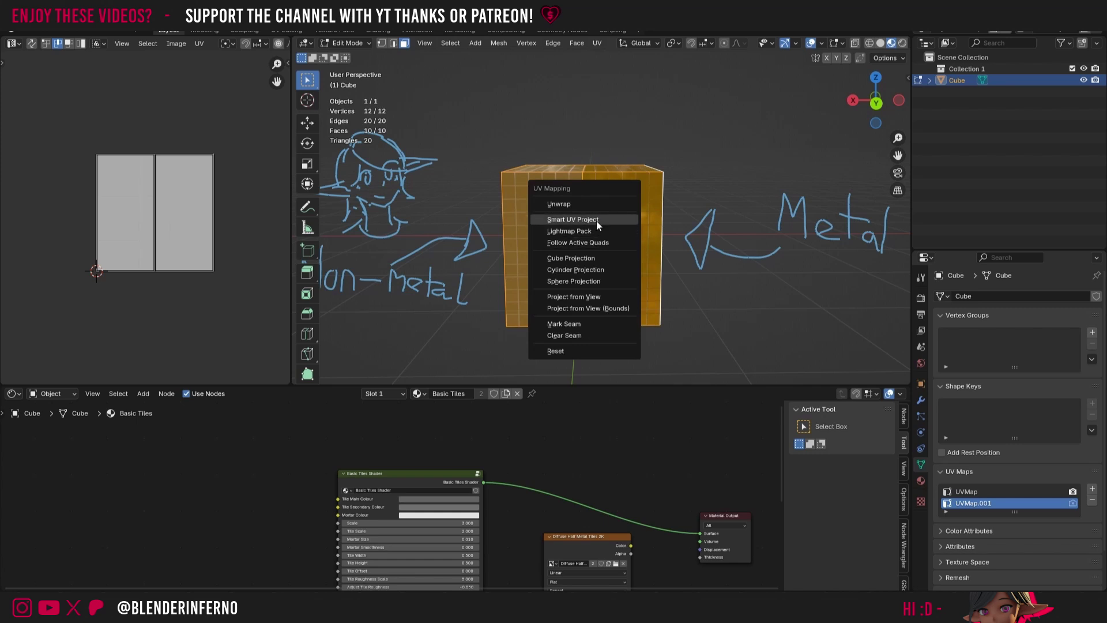
pyautogui.click(596, 220)
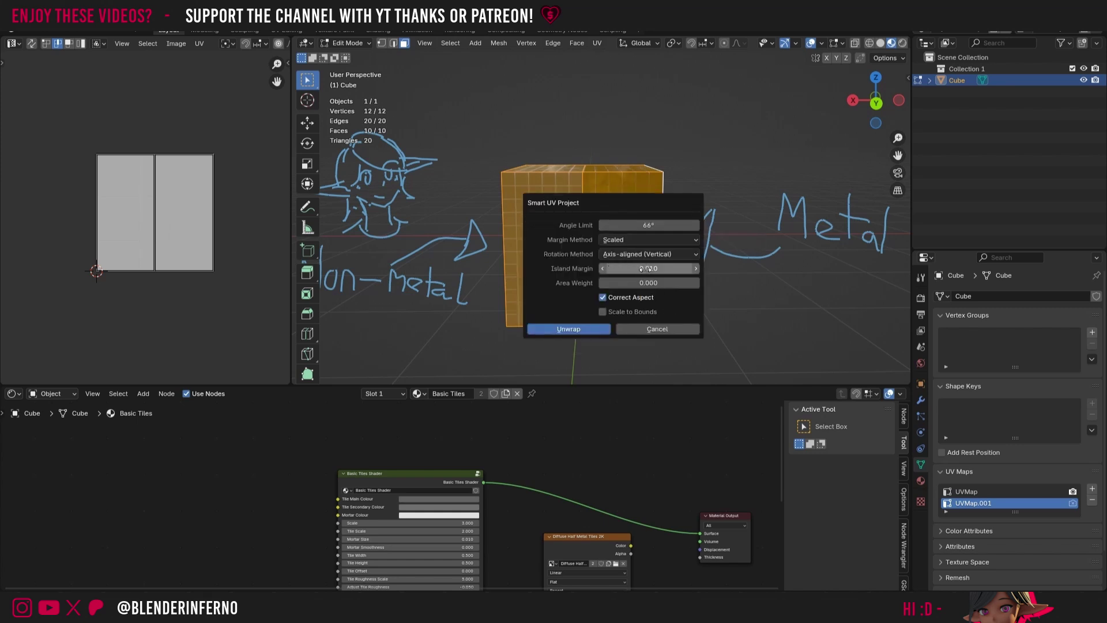
pyautogui.click(559, 328)
pyautogui.scroll(4, 138, 167)
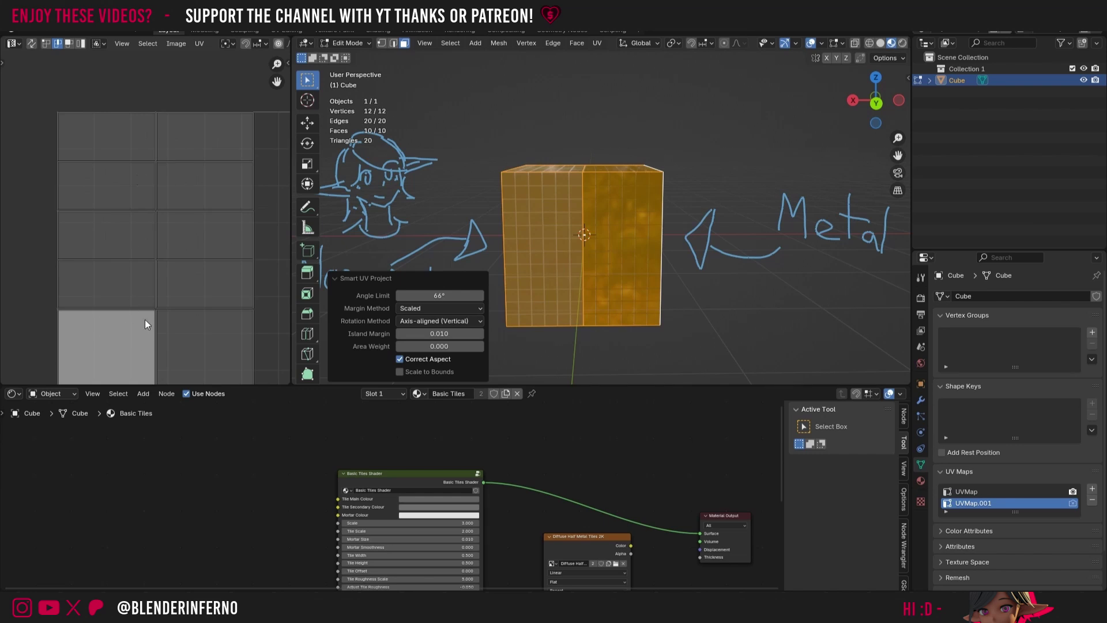
pyautogui.scroll(-2, 211, 262)
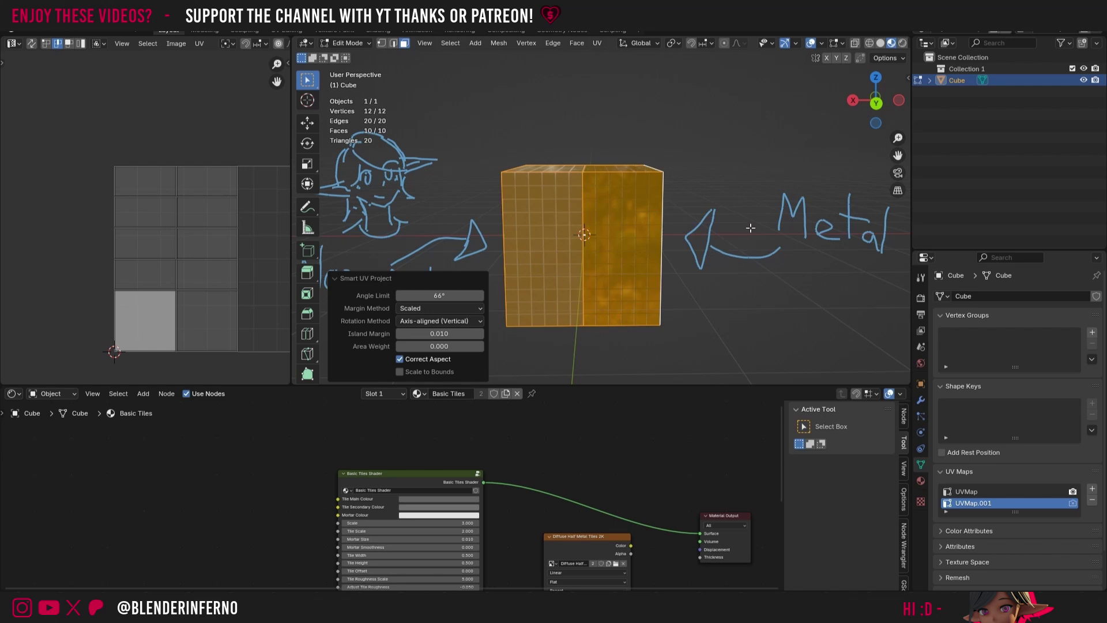
# Compare the original UVMap layout with the unwrapped one, leaving UVMap.001 as the active map
pyautogui.click(974, 492)
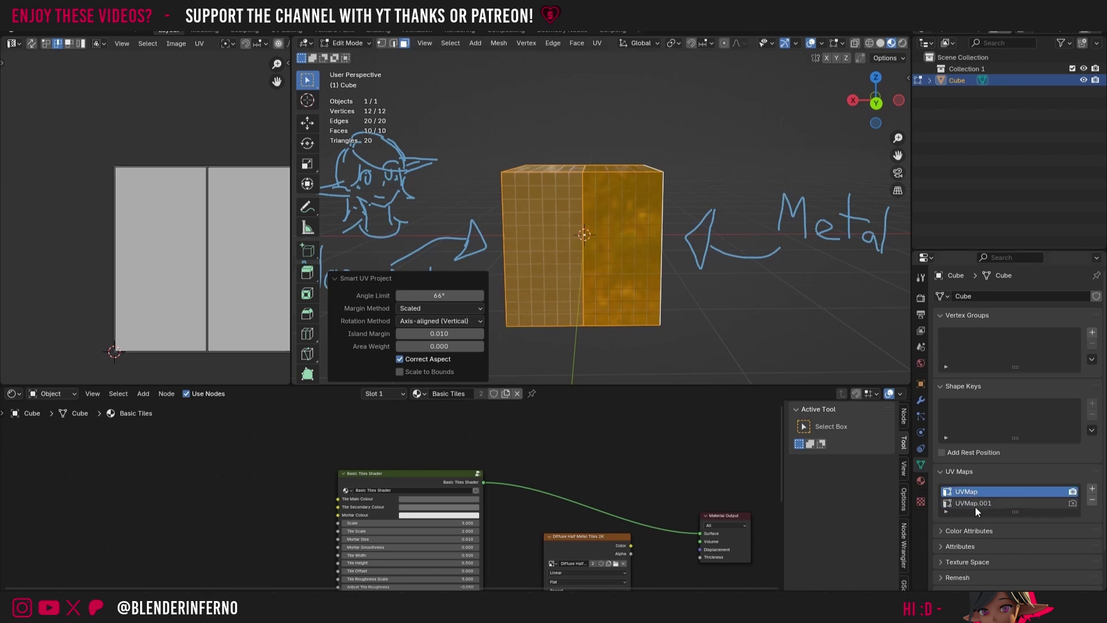
pyautogui.click(972, 502)
pyautogui.click(974, 491)
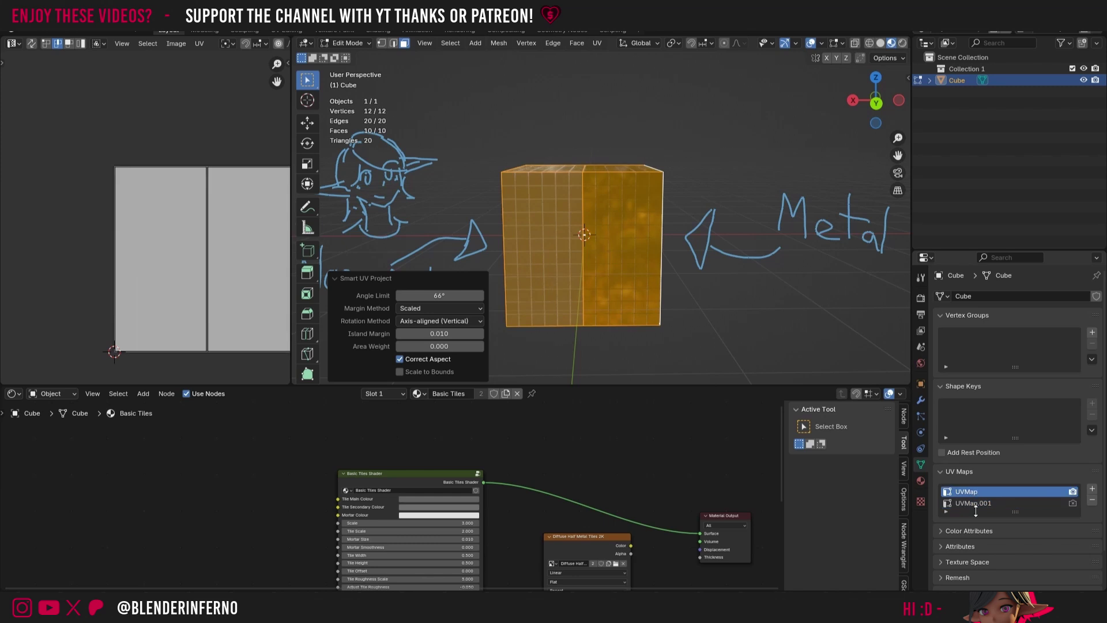
pyautogui.click(975, 503)
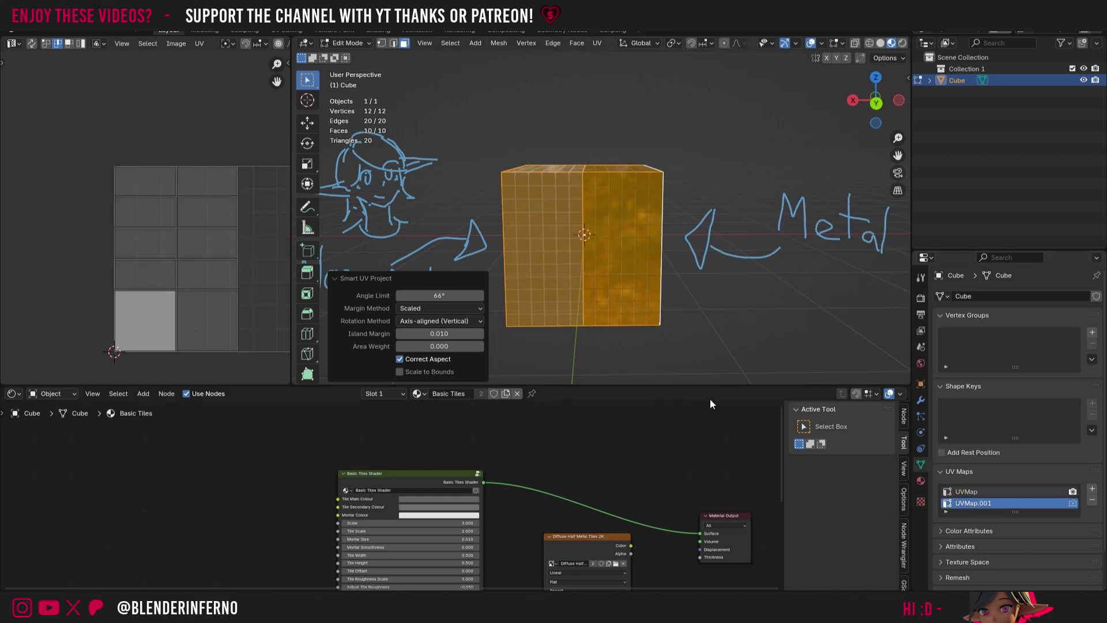
# Make the Basic Tiles material's Diffuse Half Metal Tiles 2K texture node active and bake the Diffuse pass with Color as the only contribution
pyautogui.moveTo(621, 505); pyautogui.dragTo(620, 437, button='middle')
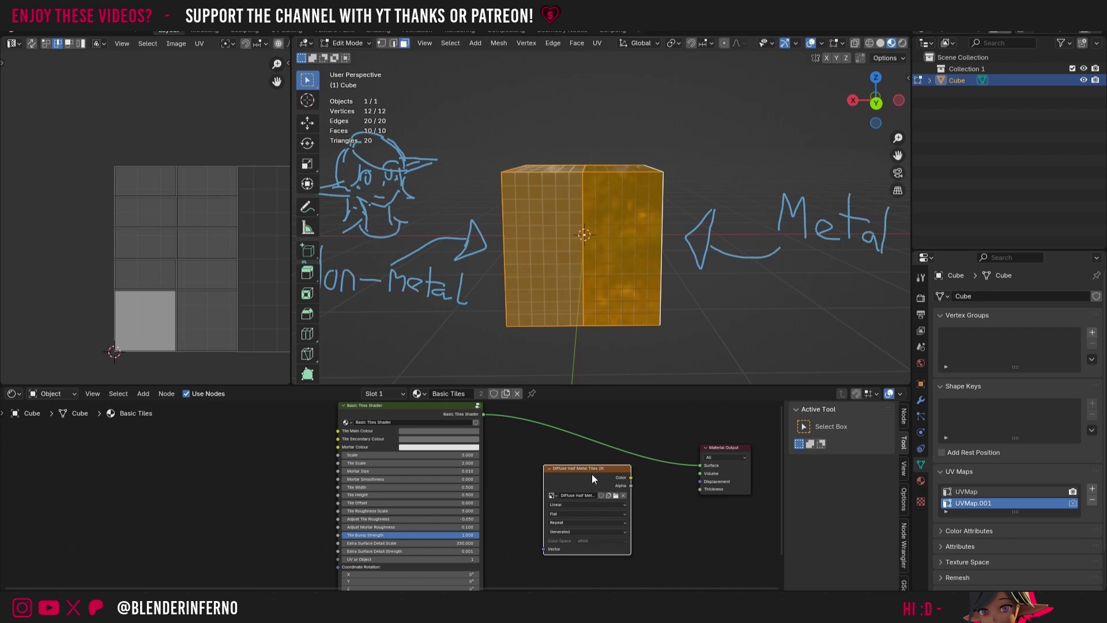
pyautogui.click(922, 298)
pyautogui.scroll(-15, 1039, 405)
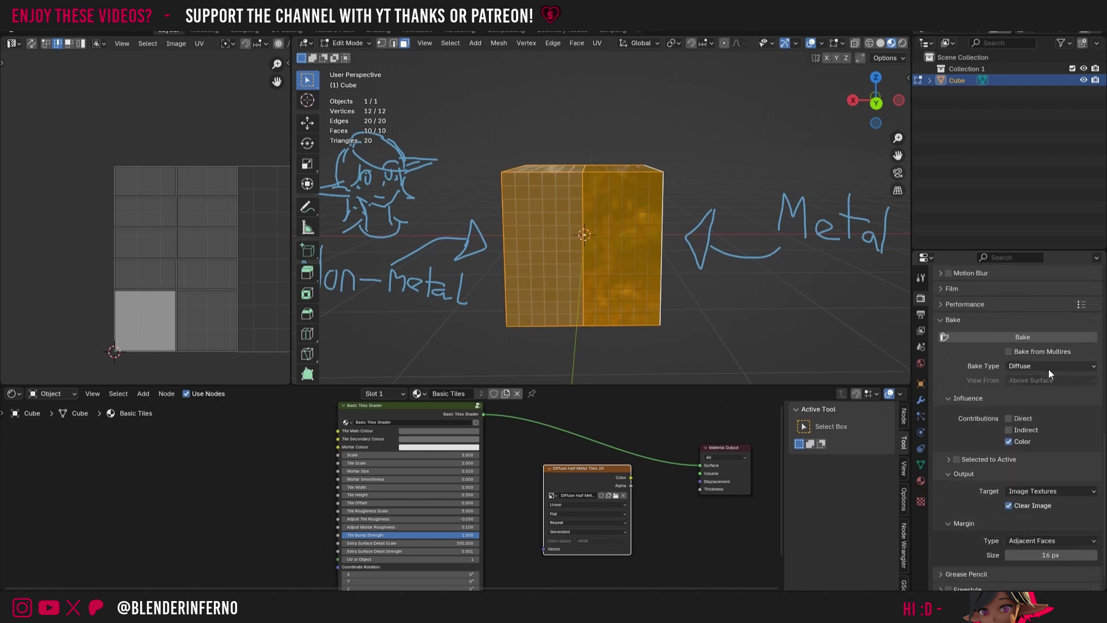
pyautogui.scroll(-1, 1049, 369)
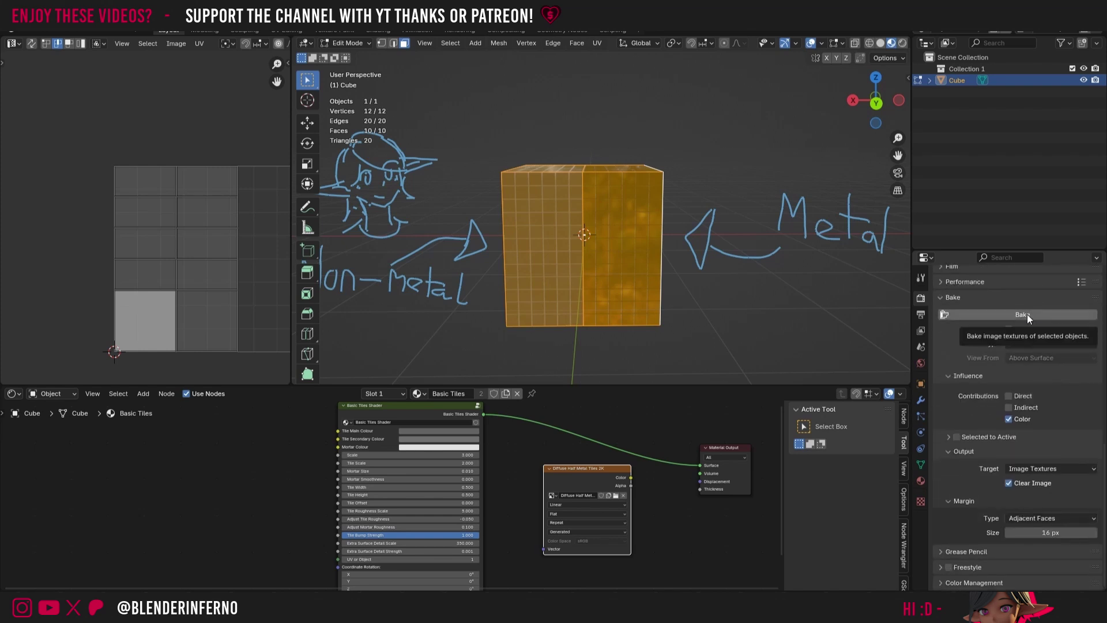
# Widen the UV editor and display the Diffuse Half Metal Tiles 2K image behind the UV layout
pyautogui.moveTo(291, 195); pyautogui.dragTo(361, 190)
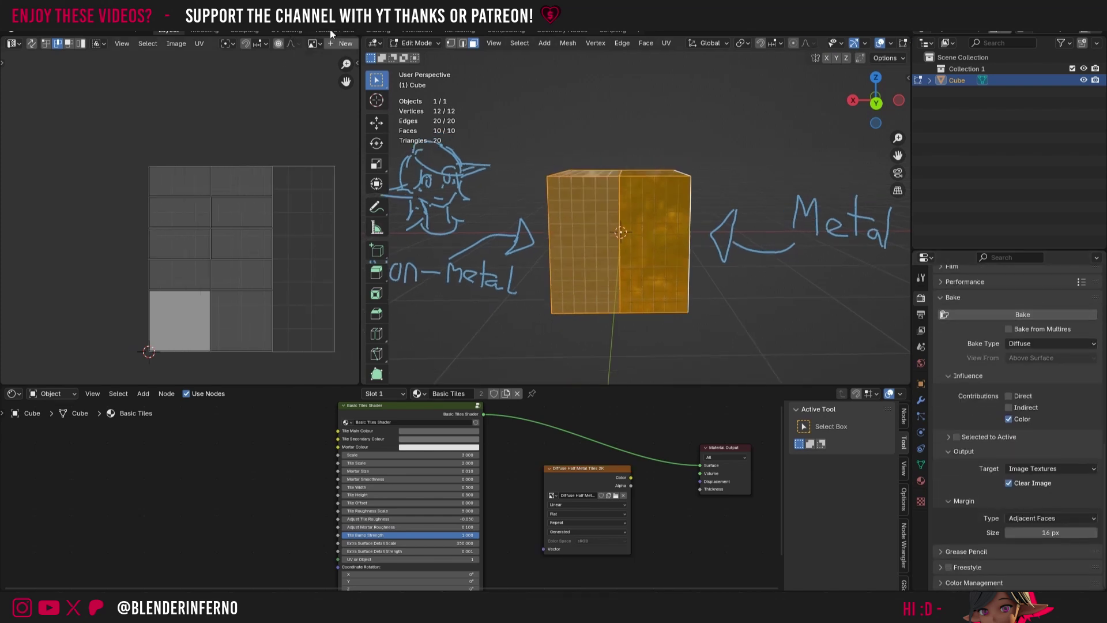
pyautogui.click(312, 44)
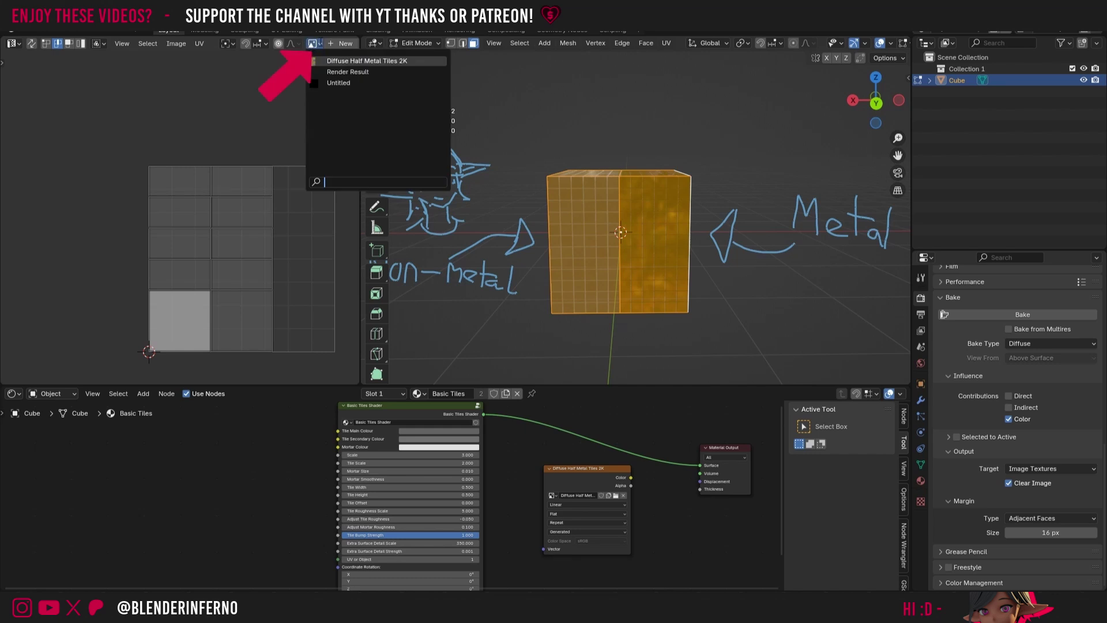
pyautogui.click(346, 60)
pyautogui.scroll(-1, 279, 174)
pyautogui.moveTo(347, 82); pyautogui.dragTo(344, 132)
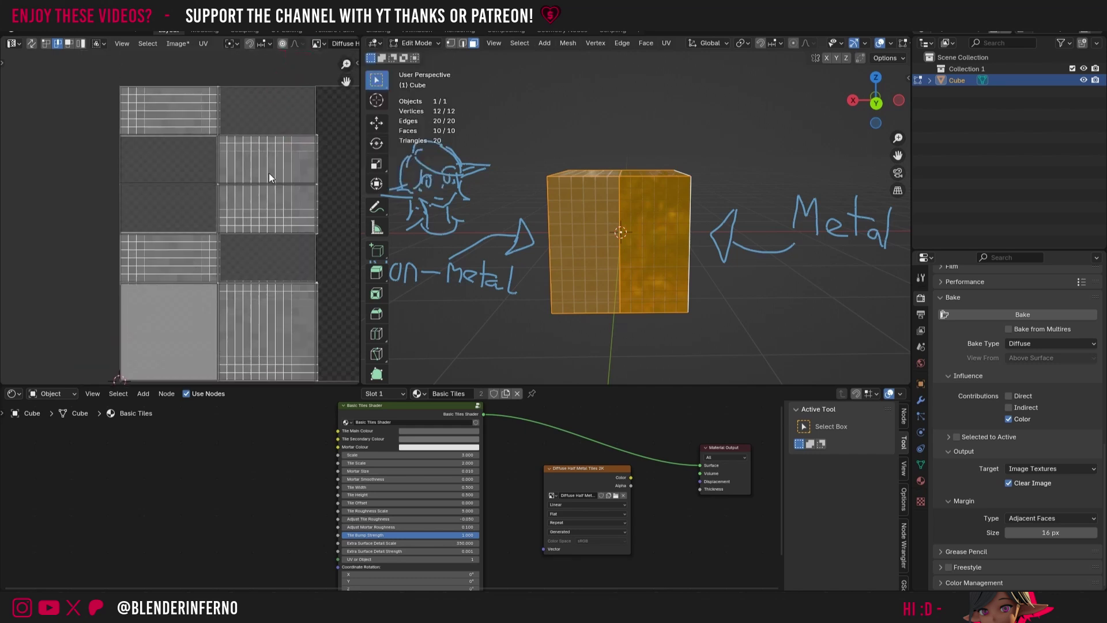
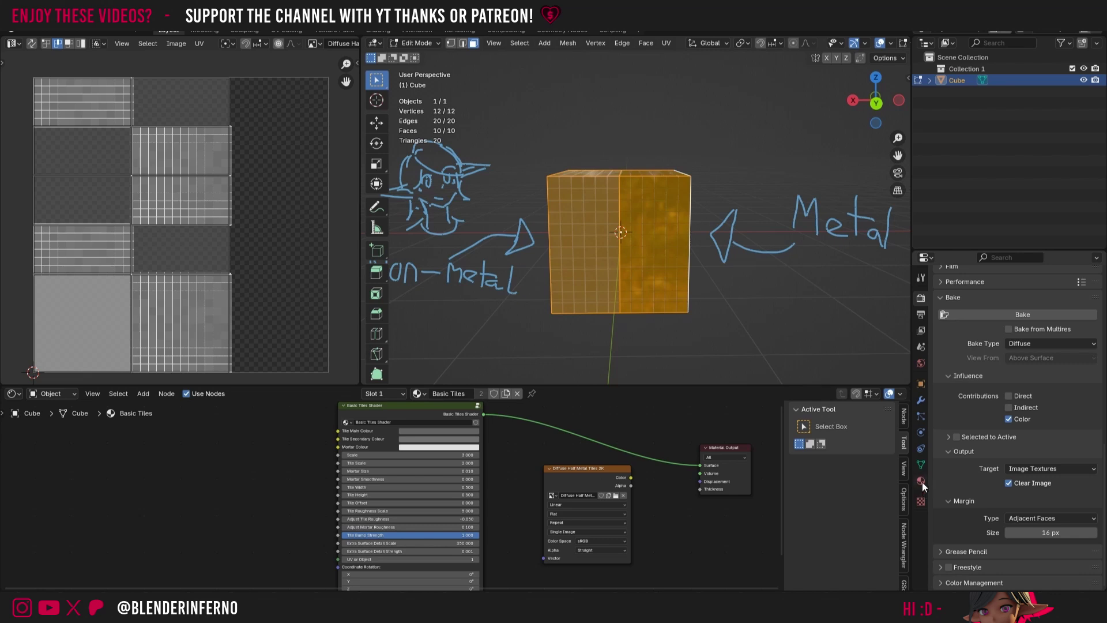
# Add an Image Texture node to the Gold Metal Tiles material and assign it the Diffuse Half Metal Tiles 2K image
pyautogui.click(921, 481)
pyautogui.scroll(10, 981, 312)
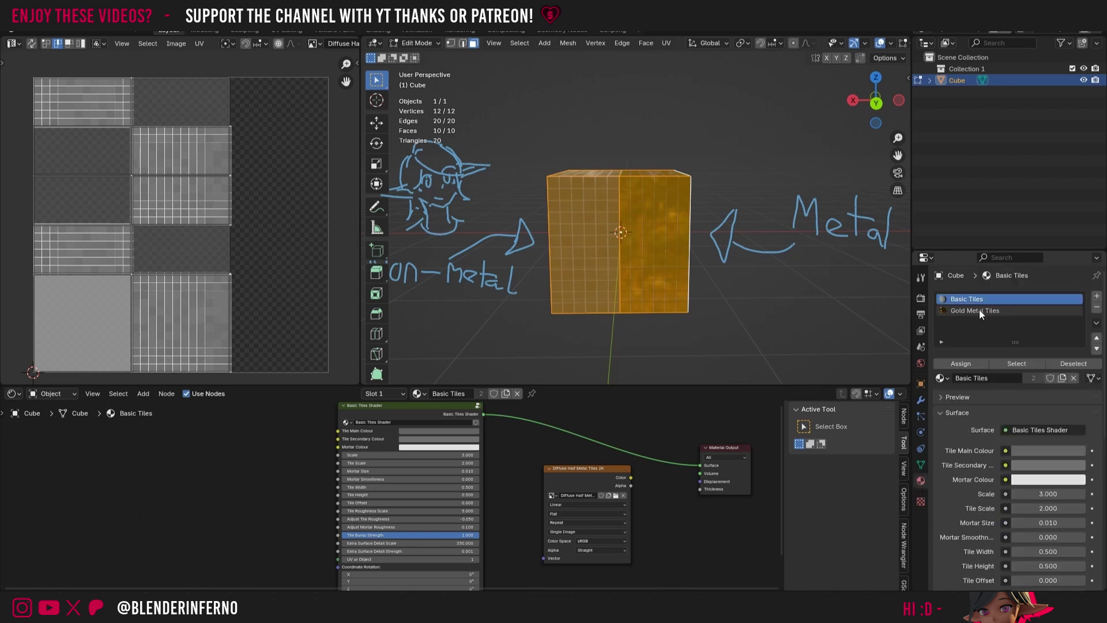
pyautogui.click(979, 310)
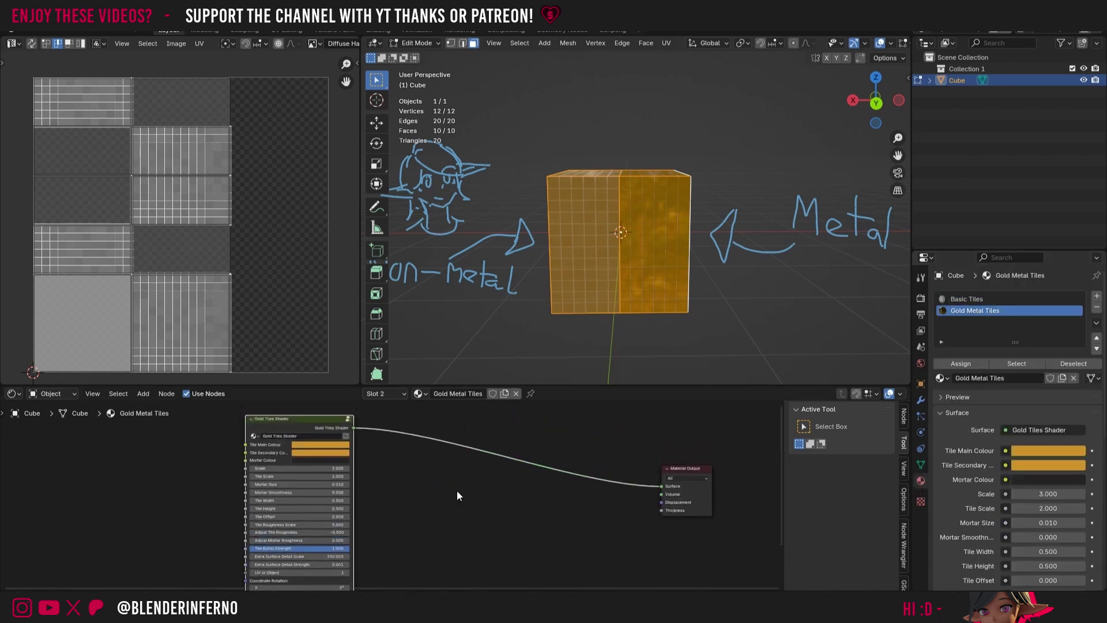
pyautogui.hotkey('shift', 'a')
pyautogui.moveTo(428, 484)
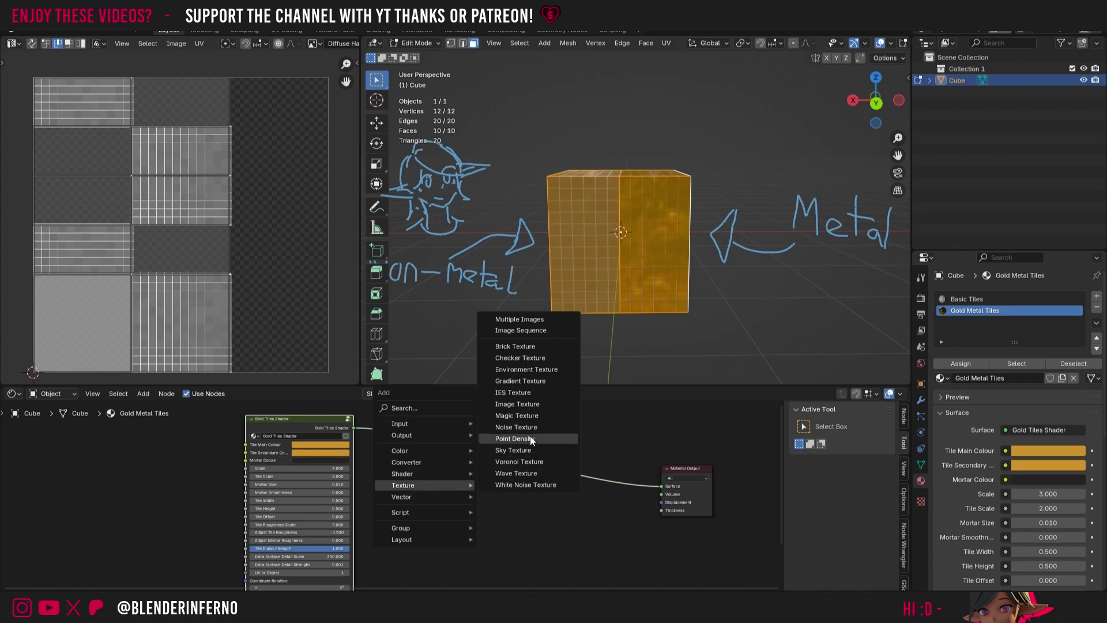
pyautogui.click(526, 404)
pyautogui.click(459, 505)
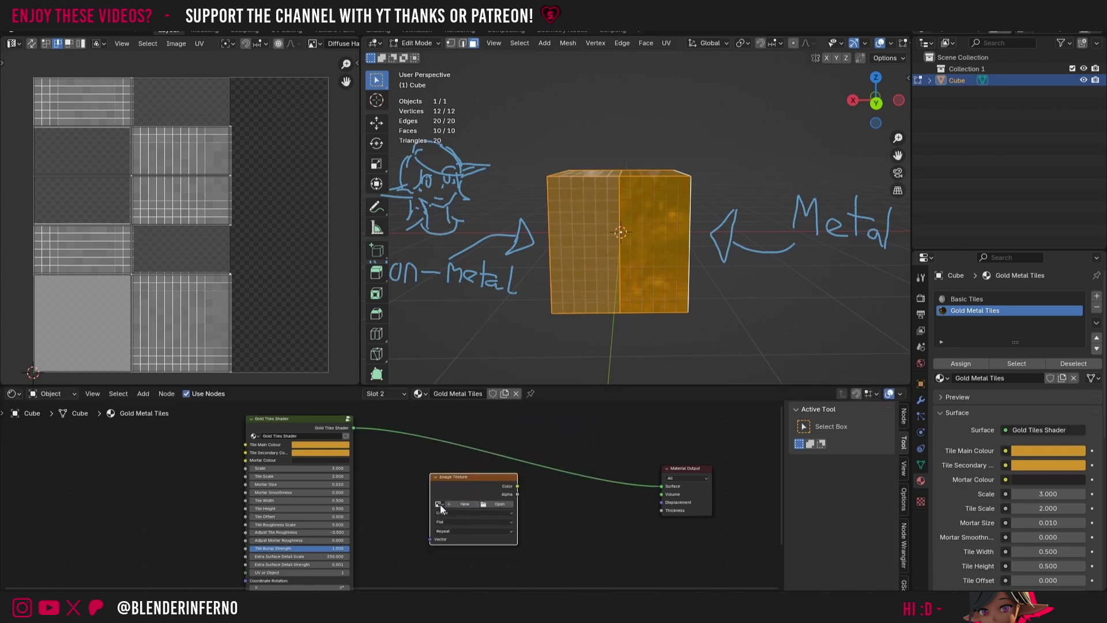
pyautogui.click(440, 505)
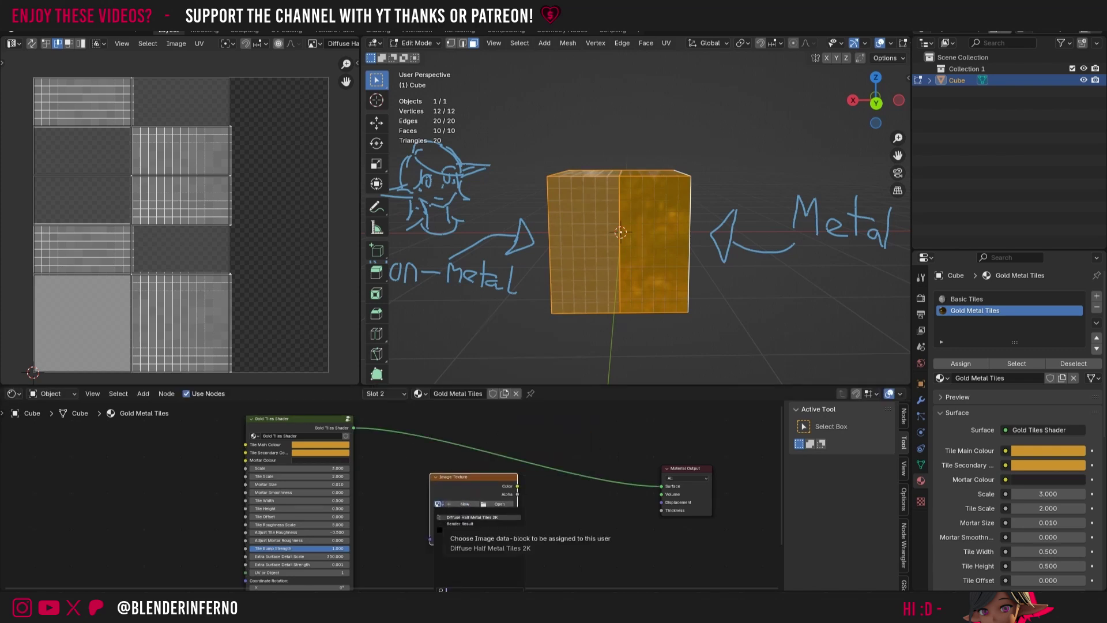
pyautogui.click(460, 517)
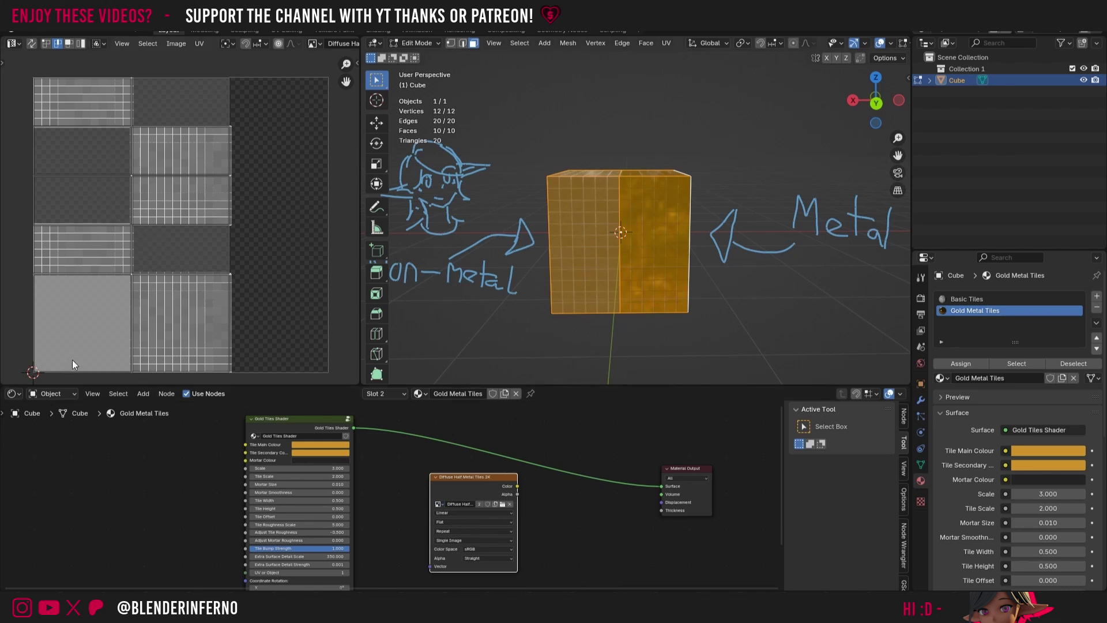
# Set Metallic to 0 on the Principled BSDF inside the Gold Tiles Shader group and inspect the cube in Object Mode
pyautogui.click(348, 423)
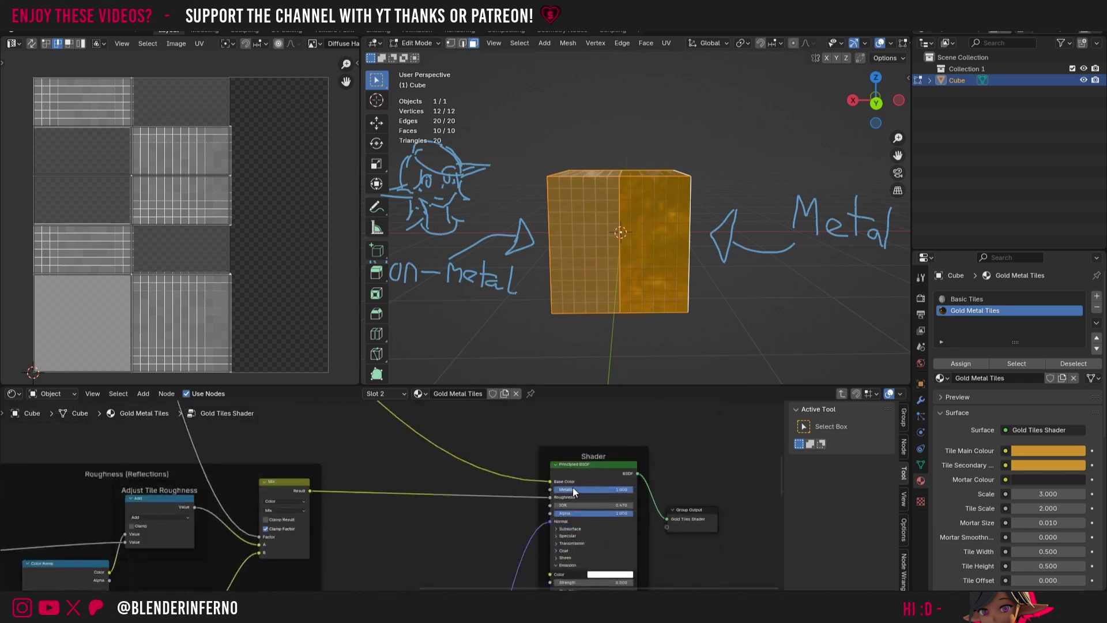
pyautogui.click(595, 489)
pyautogui.write('0')
pyautogui.press('Return')
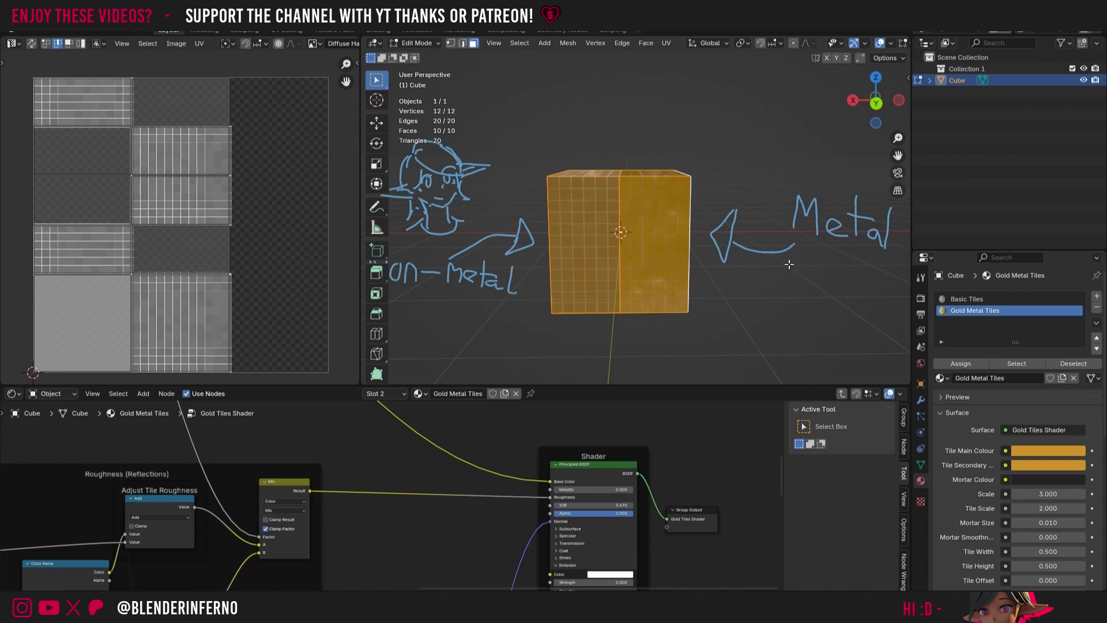
pyautogui.press('Tab')
pyautogui.moveTo(739, 272); pyautogui.dragTo(639, 210, button='middle')
pyautogui.scroll(3, 644, 208)
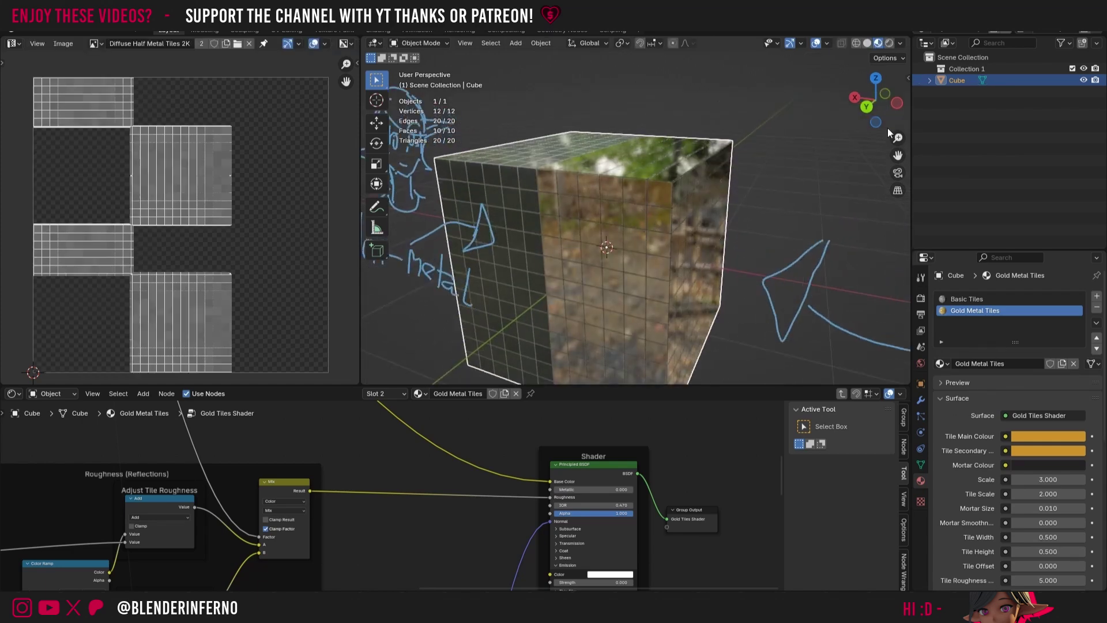
# Leave the Gold Tiles Shader group and make the material's Diffuse Half Metal Tiles 2K image node active
pyautogui.moveTo(863, 105); pyautogui.dragTo(862, 114)
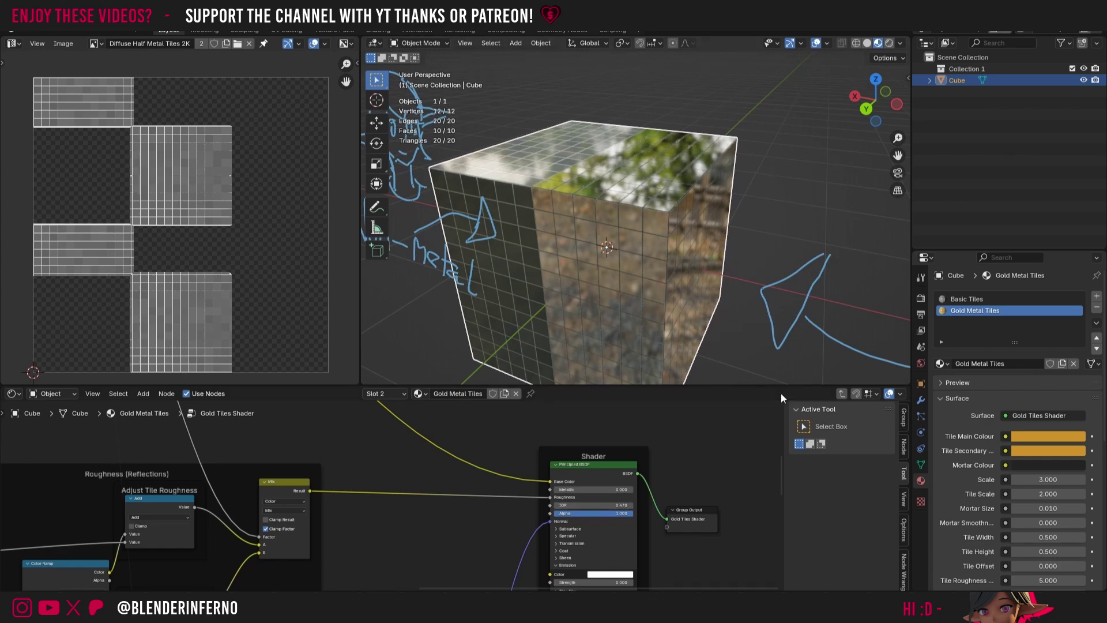
pyautogui.click(841, 394)
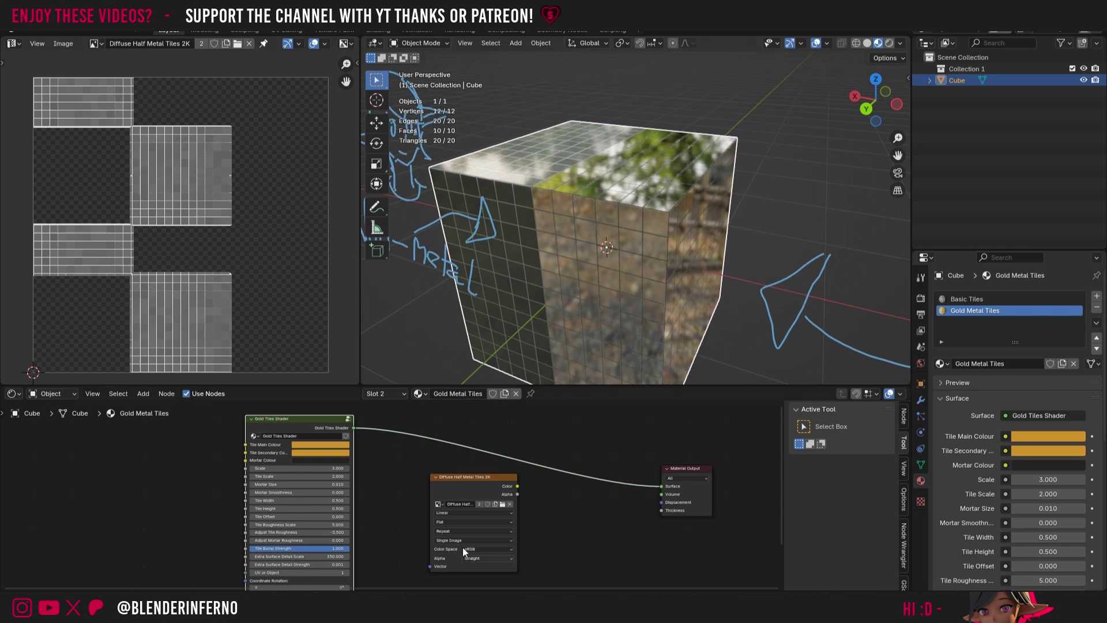
pyautogui.click(348, 419)
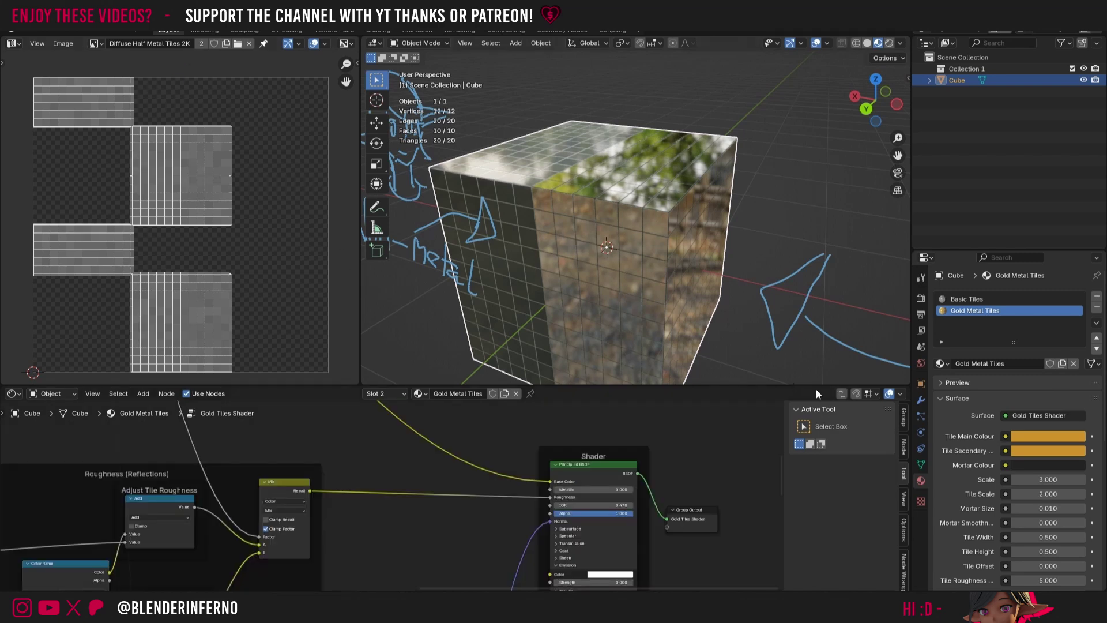
pyautogui.click(842, 394)
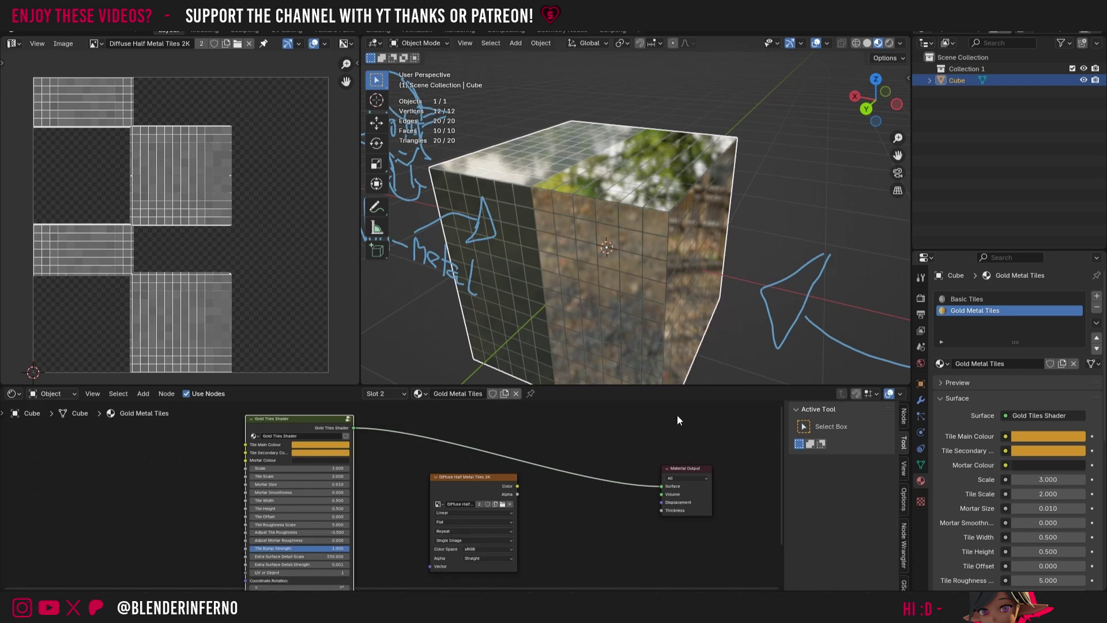
pyautogui.click(469, 495)
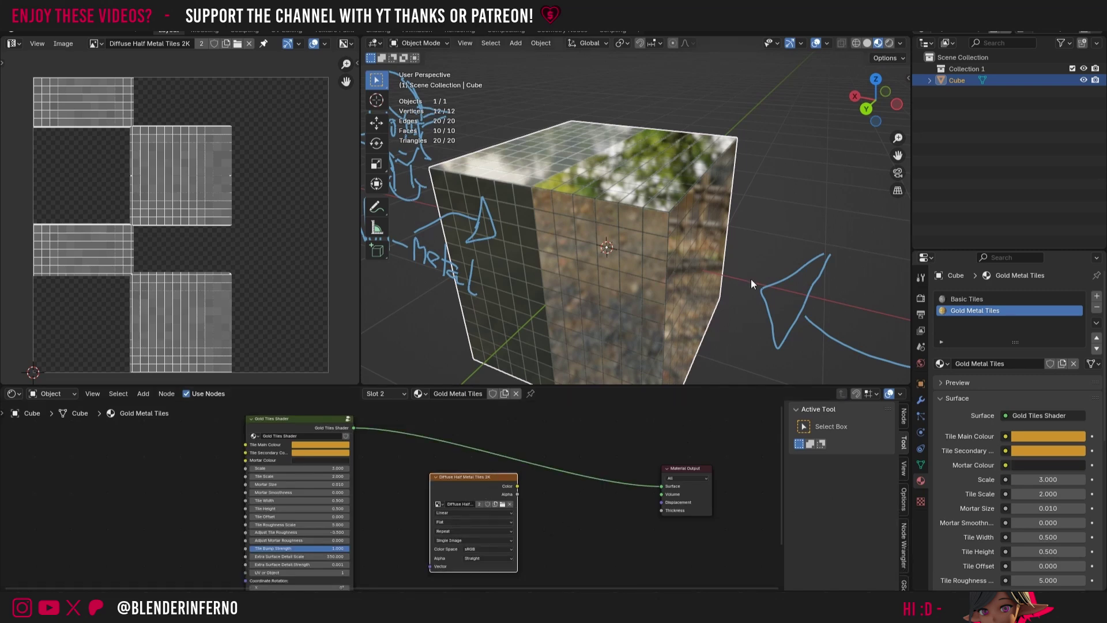
# Bake the Diffuse pass with the current Color-only settings, check the baked texture and save the image
pyautogui.click(921, 298)
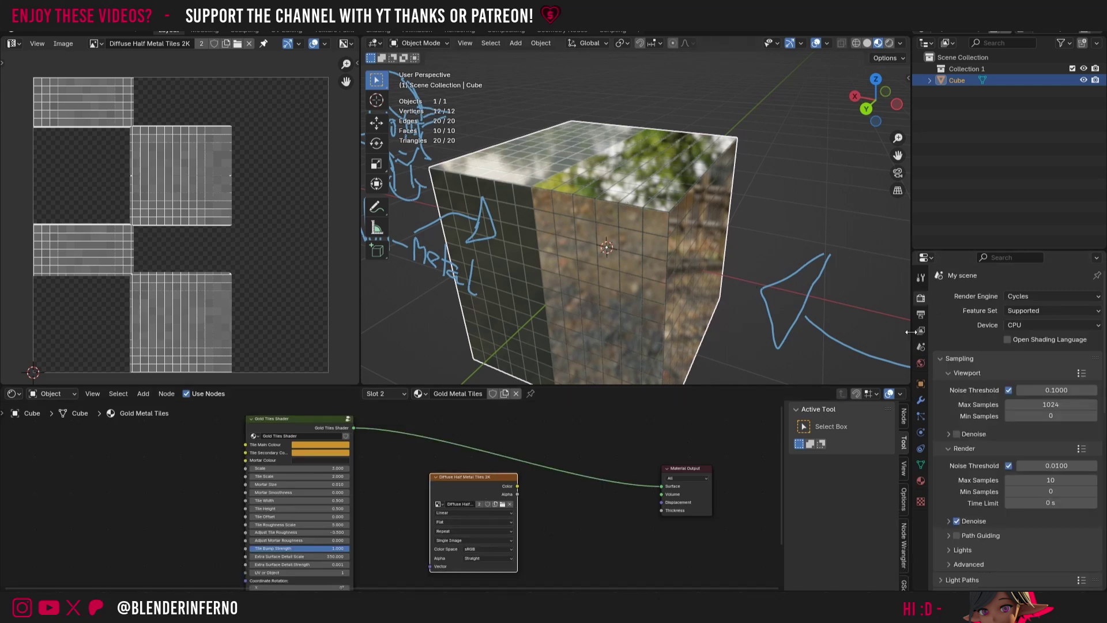
pyautogui.scroll(-15, 1018, 332)
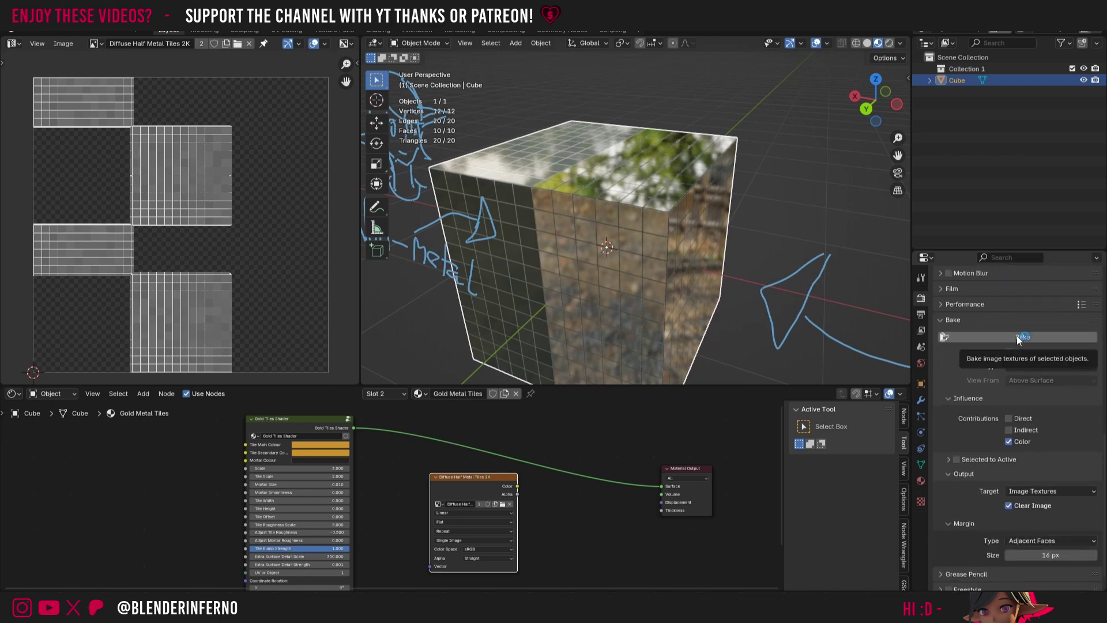
pyautogui.click(1016, 336)
pyautogui.scroll(5, 109, 158)
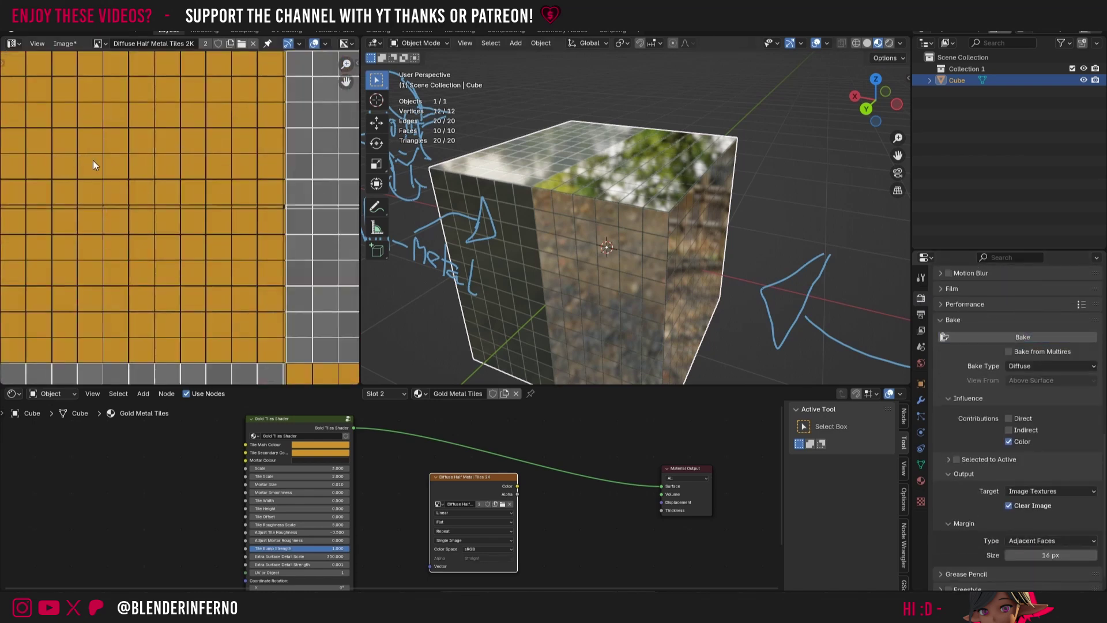
pyautogui.scroll(-6, 308, 193)
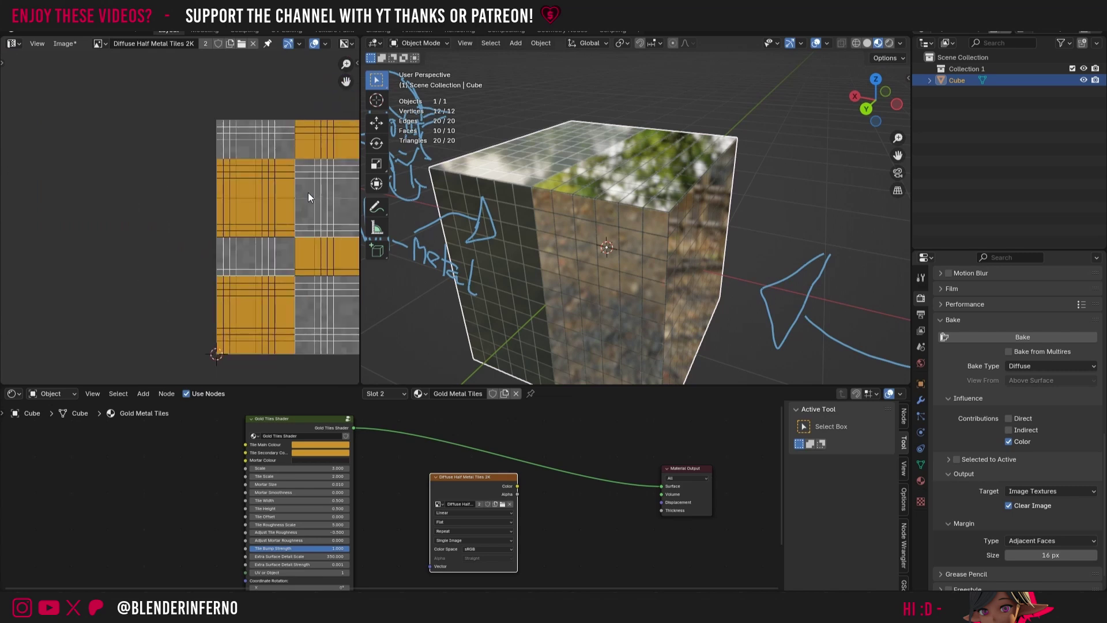
pyautogui.click(65, 44)
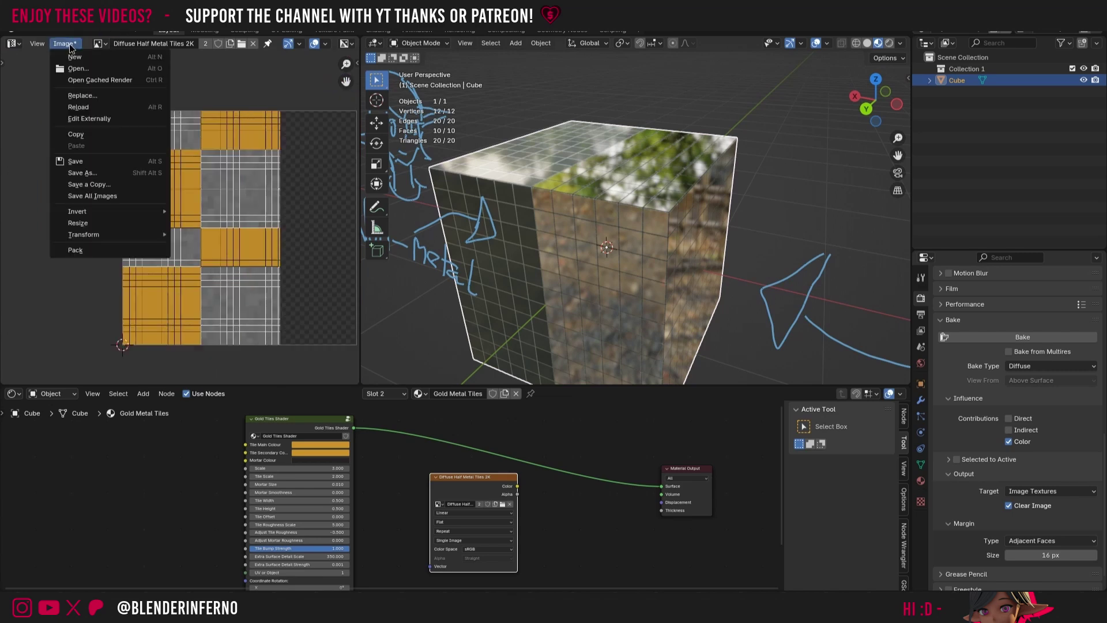
pyautogui.click(105, 160)
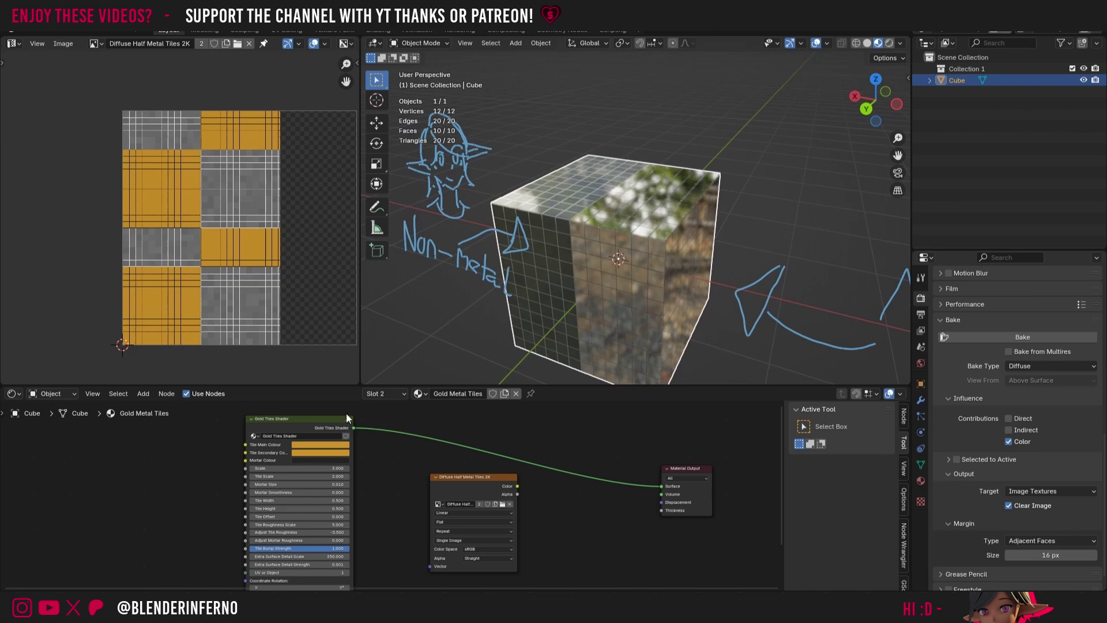
# Duplicate the Diffuse Half Metal Tiles 2K node in the Basic Tiles material and unlink the image from the copy
pyautogui.click(921, 480)
pyautogui.scroll(8, 974, 493)
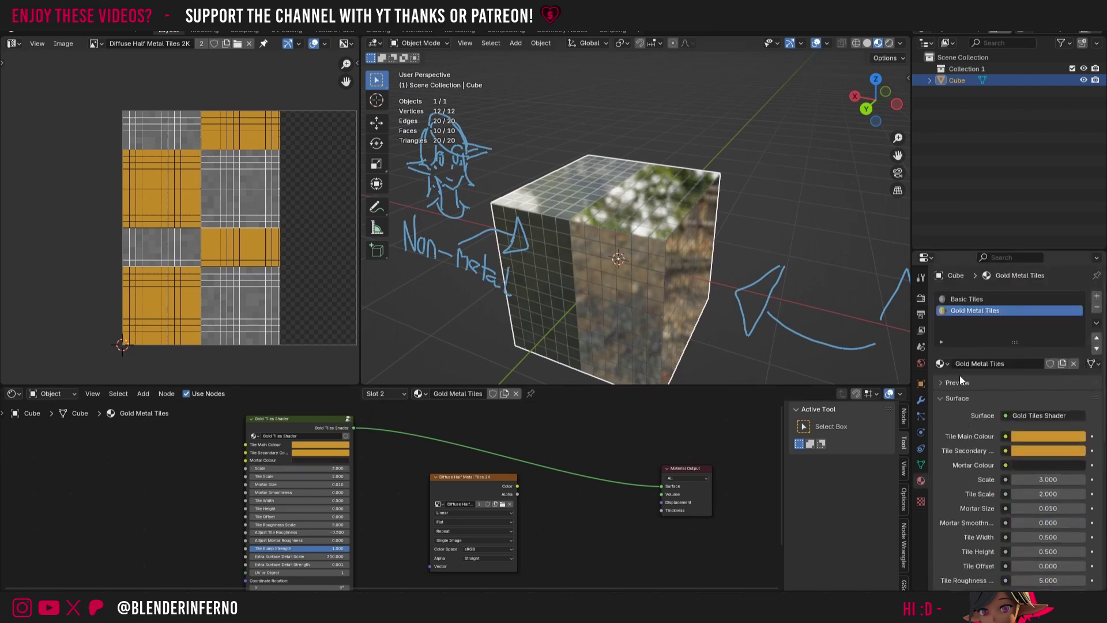
pyautogui.click(965, 299)
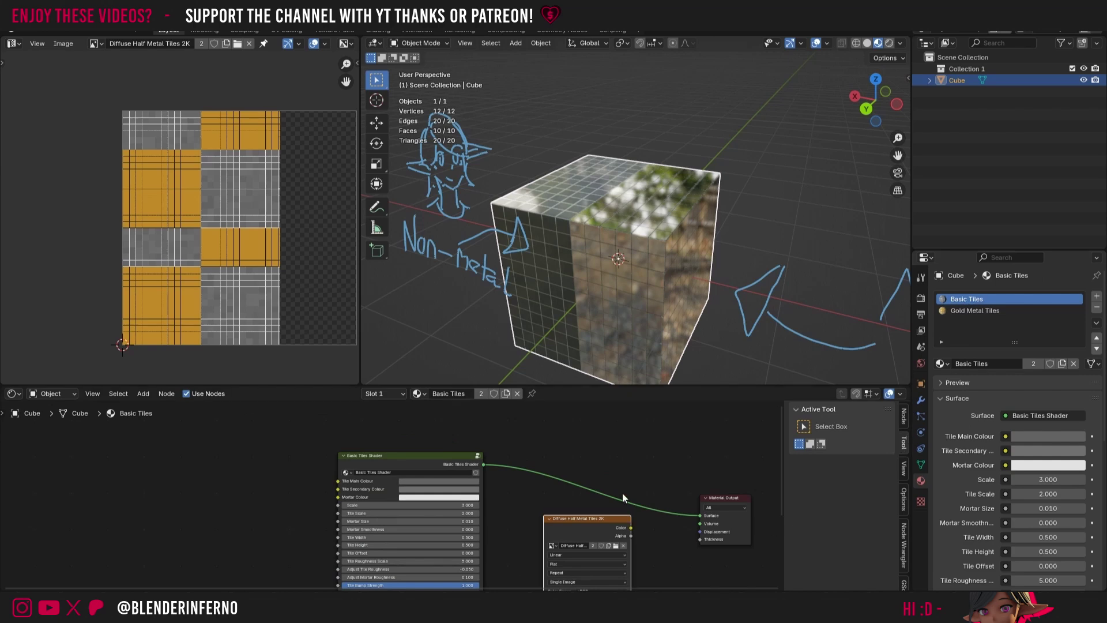
pyautogui.hotkey('shift', 'd')
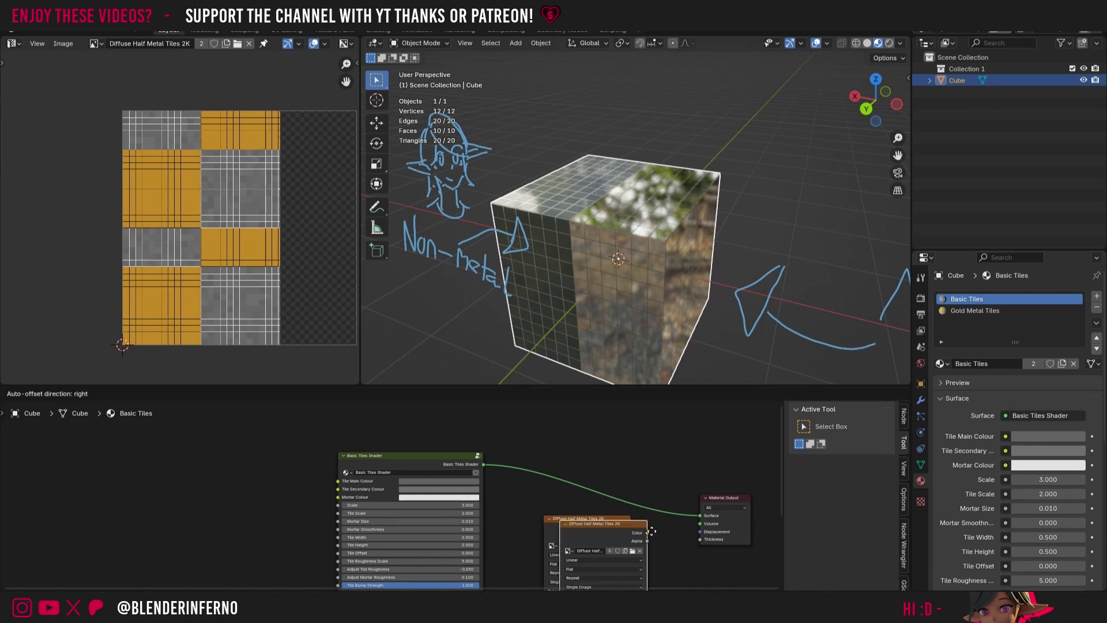
pyautogui.click(711, 579)
pyautogui.keyDown('shift'); pyautogui.scroll(-5, 715, 571); pyautogui.keyUp('shift')
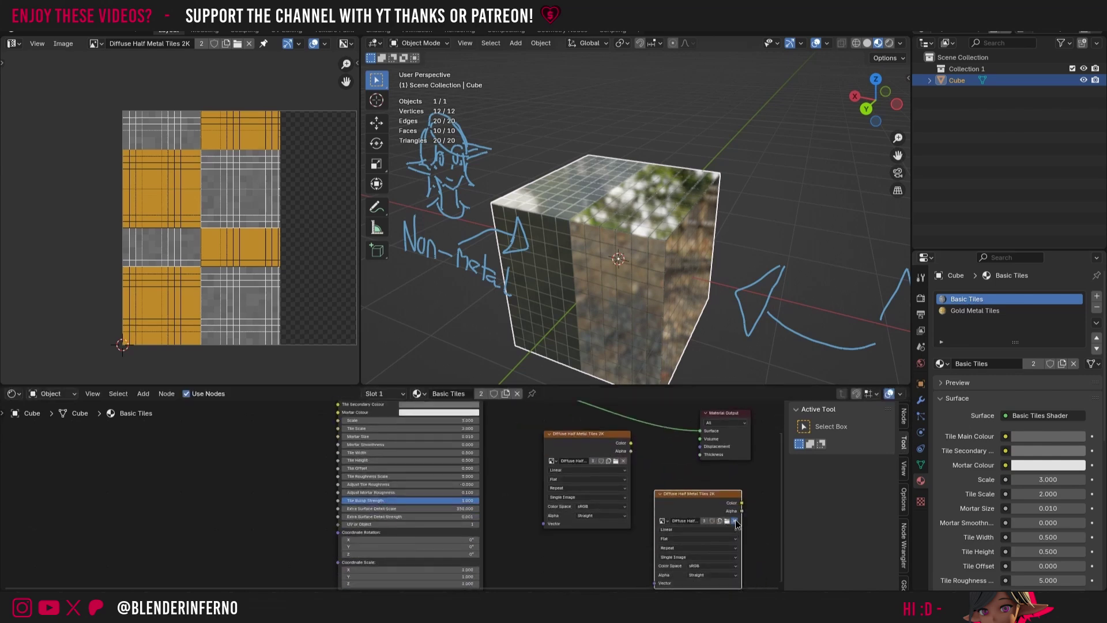
pyautogui.click(734, 521)
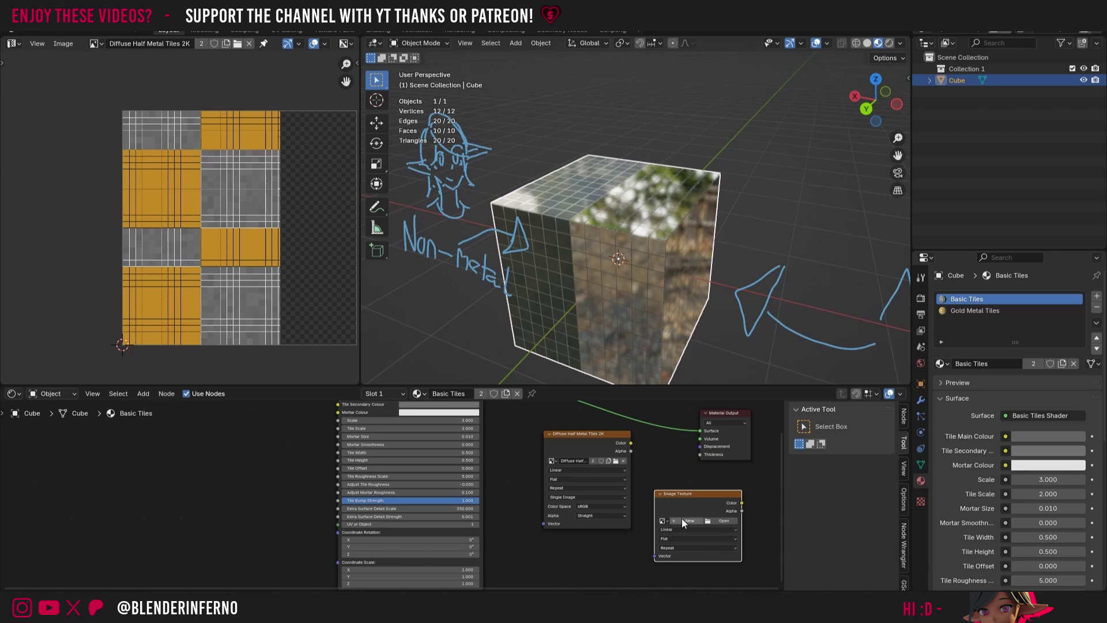
# Create a 2048 px image named Roughness Half Metal Tiles 2K in the copied node and set its colour space to Non-Color
pyautogui.click(683, 520)
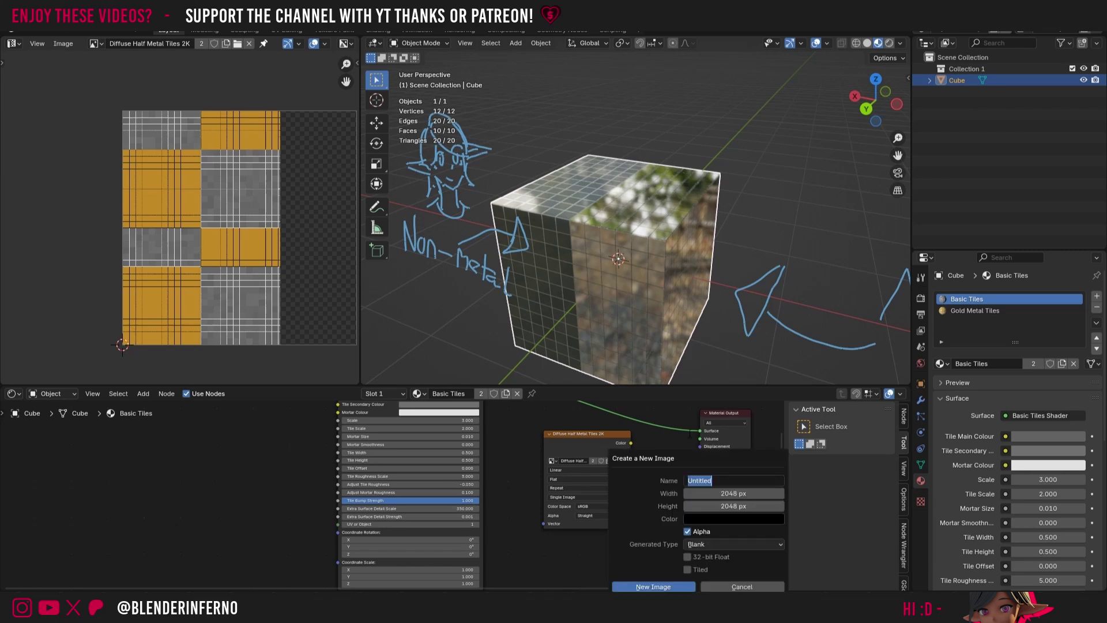
pyautogui.write('Roughness Half Metal Tiles 2K')
pyautogui.click(653, 587)
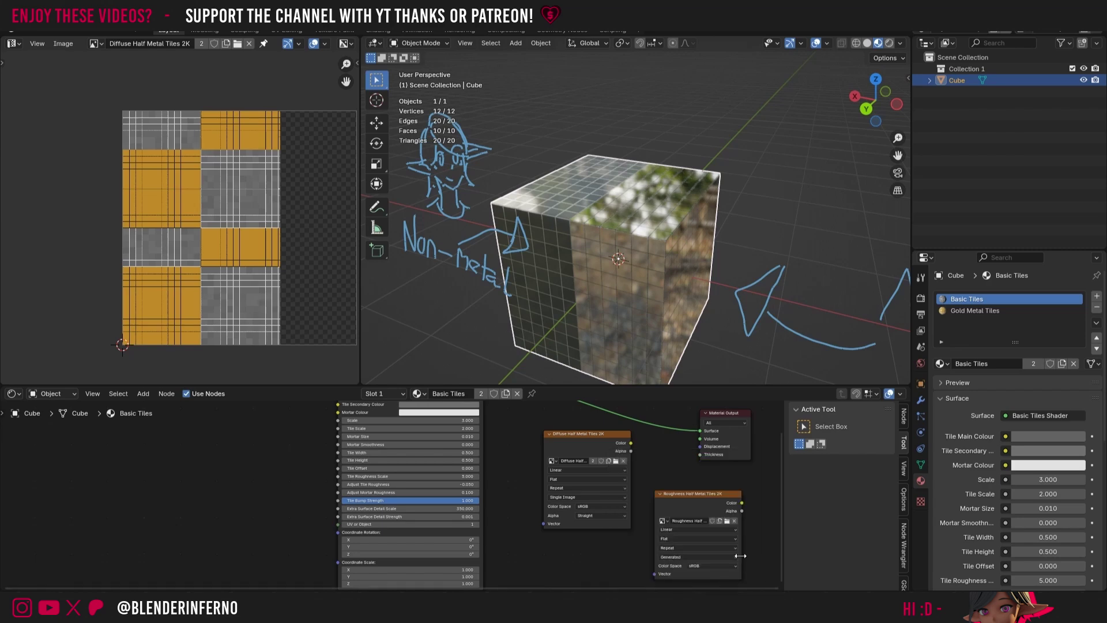
pyautogui.click(711, 566)
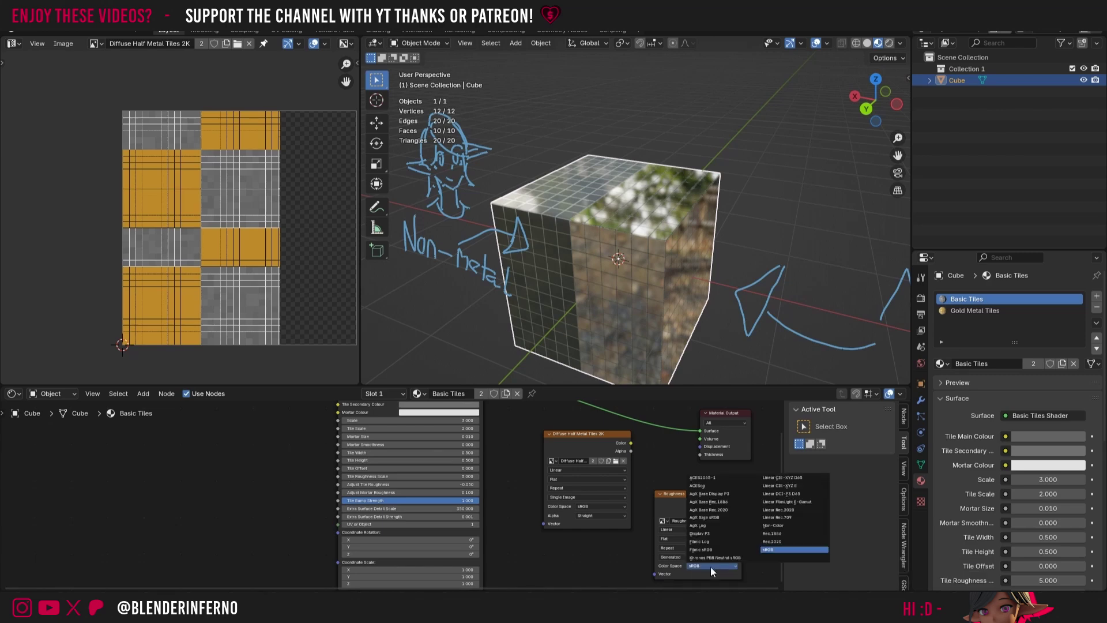
pyautogui.click(787, 524)
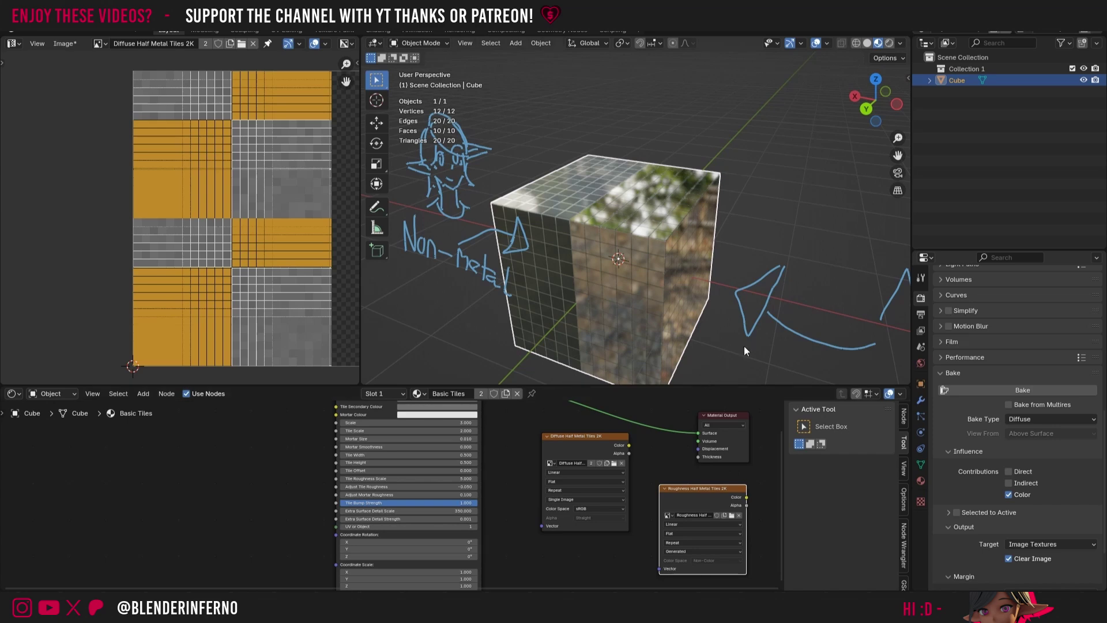
# Delete the Diffuse Half Metal Tiles 2K image node from the Gold Metal Tiles material
pyautogui.click(922, 480)
pyautogui.scroll(3, 958, 430)
pyautogui.scroll(8, 974, 448)
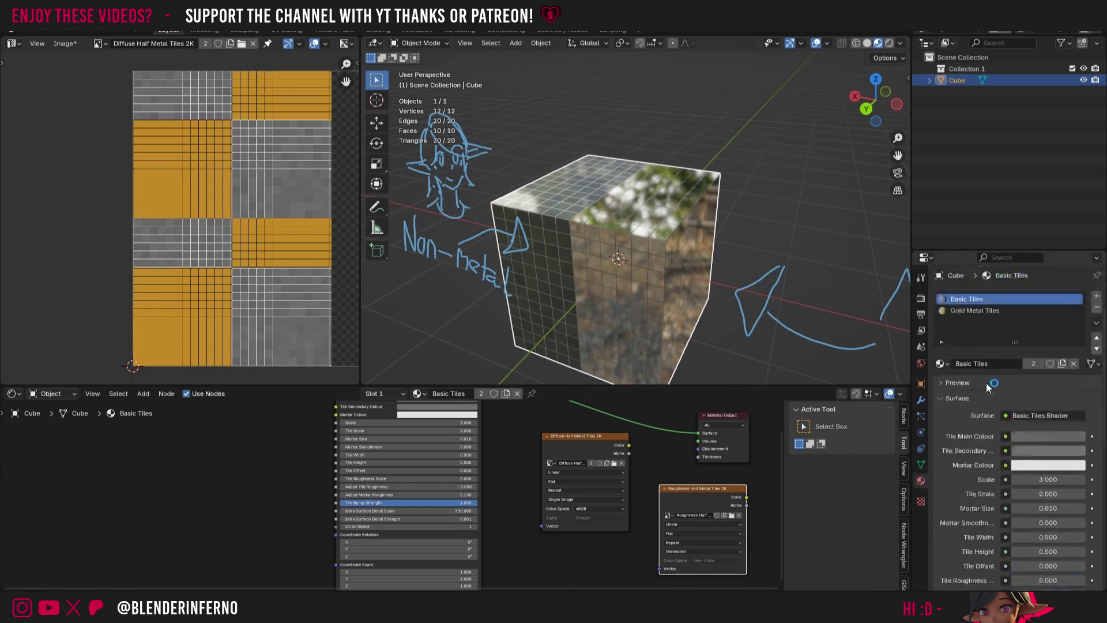
pyautogui.click(983, 311)
pyautogui.keyDown('shift'); pyautogui.scroll(2, 635, 467); pyautogui.keyUp('shift')
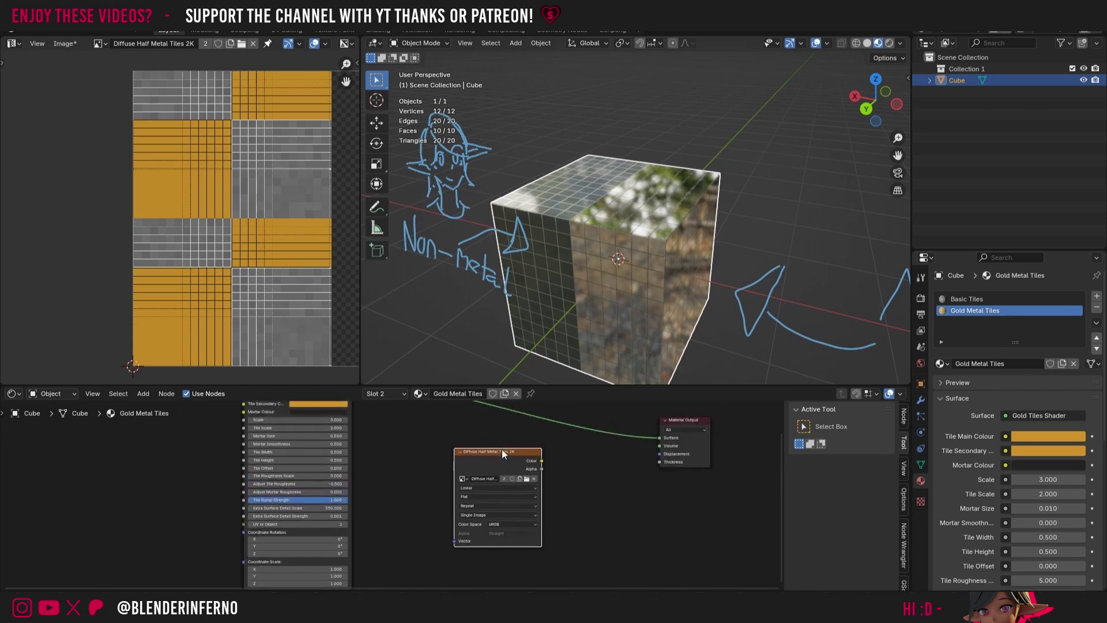
pyautogui.press('x')
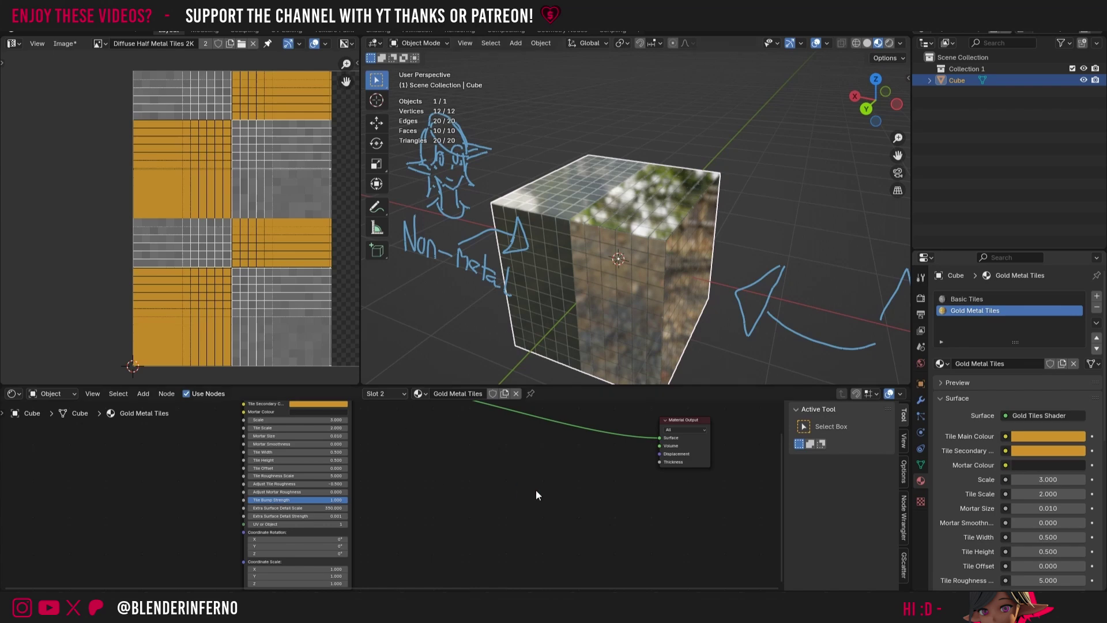
# Delete the Diffuse Half Metal Tiles 2K image node from the Basic Tiles material, keeping only the roughness image node
pyautogui.click(967, 299)
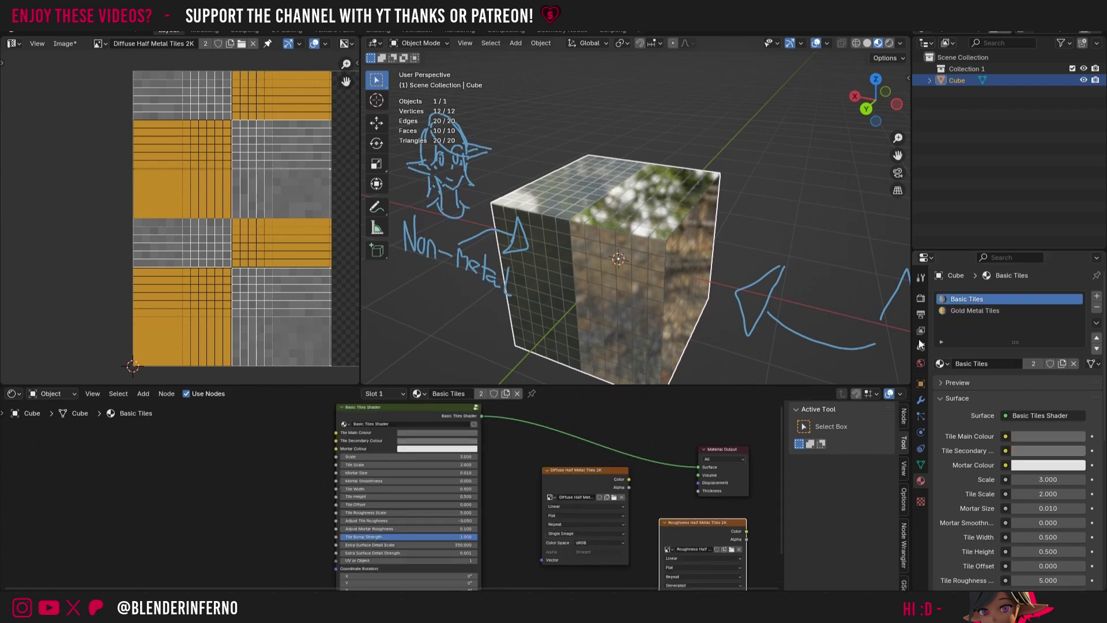
pyautogui.keyDown('shift'); pyautogui.scroll(-2, 773, 492); pyautogui.keyUp('shift')
pyautogui.click(574, 443)
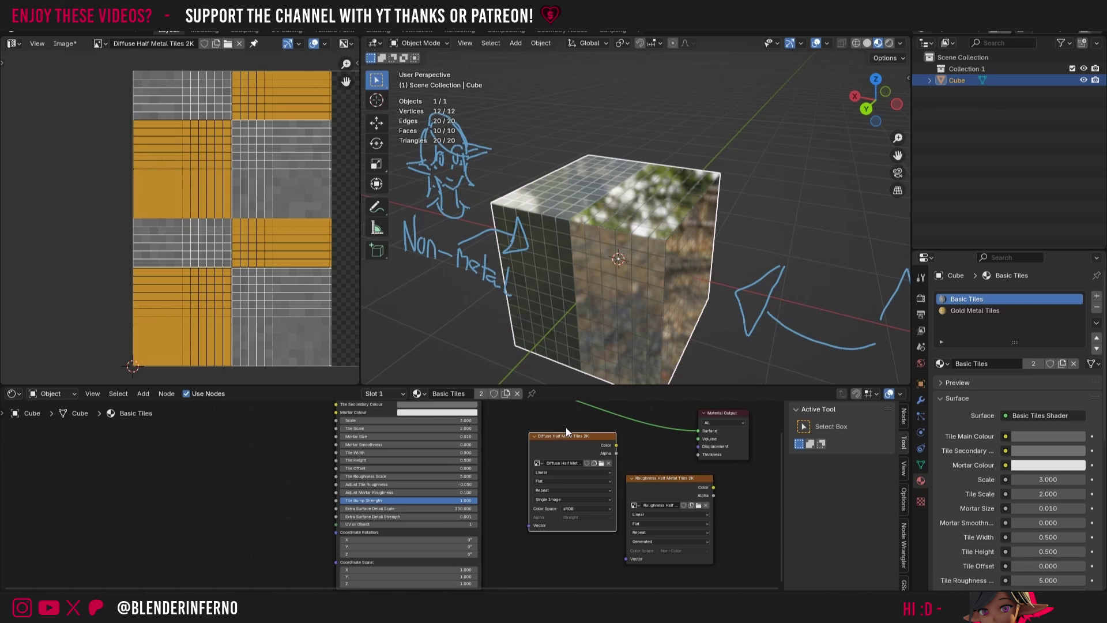
pyautogui.hotkey('ctrl', 'z')
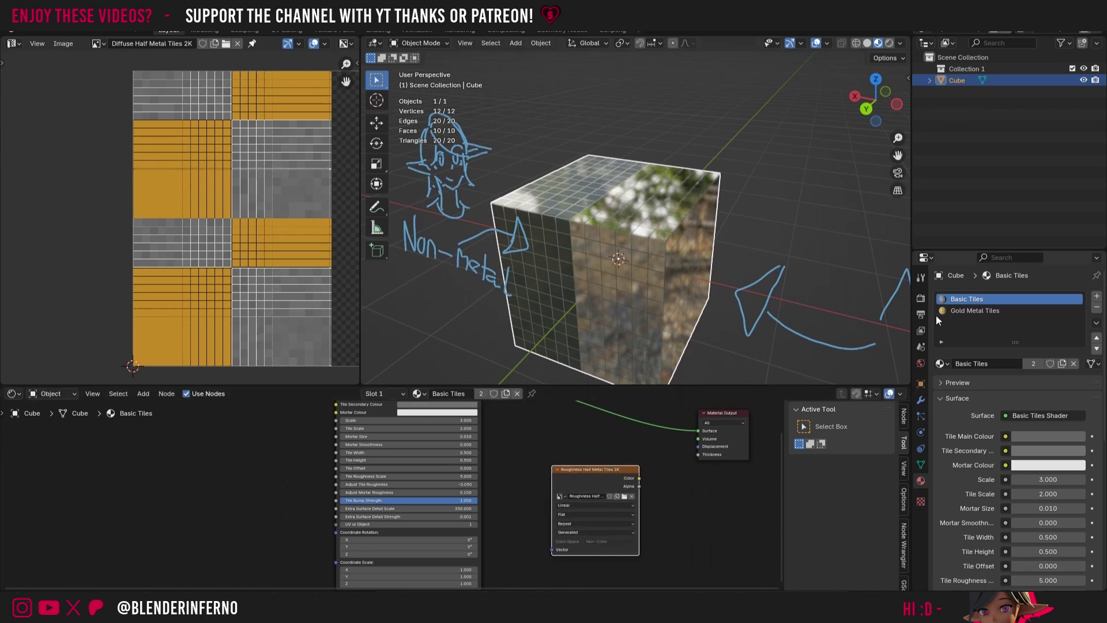
# Set the bake type to Roughness, bake to the Roughness Half Metal Tiles 2K image and inspect the texture up close
pyautogui.click(921, 298)
pyautogui.scroll(-2, 1033, 357)
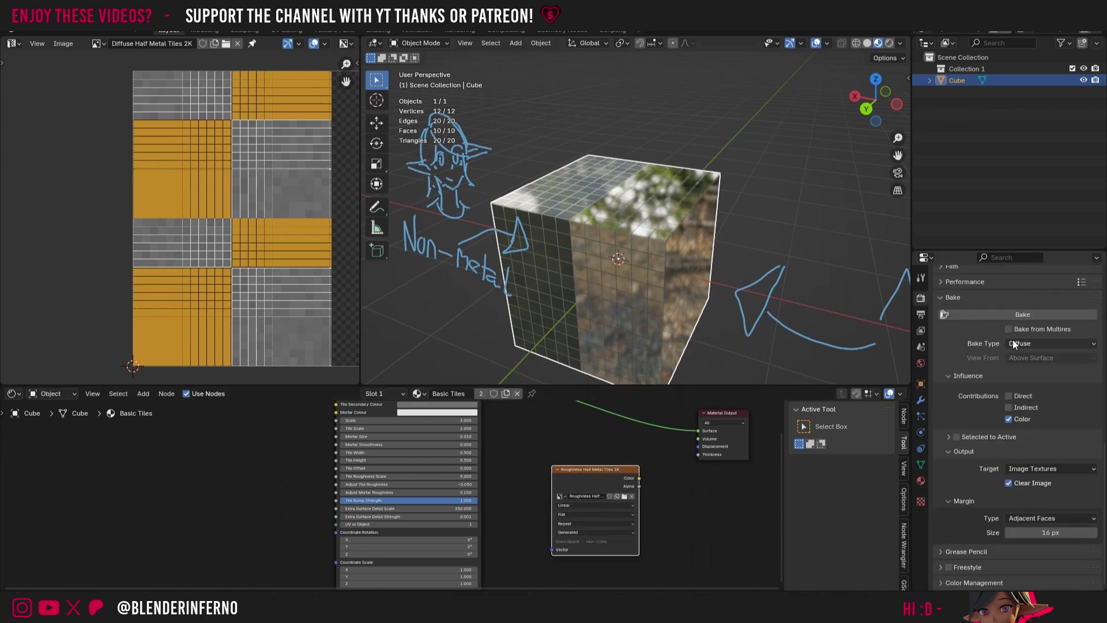
pyautogui.click(1014, 344)
pyautogui.click(1028, 433)
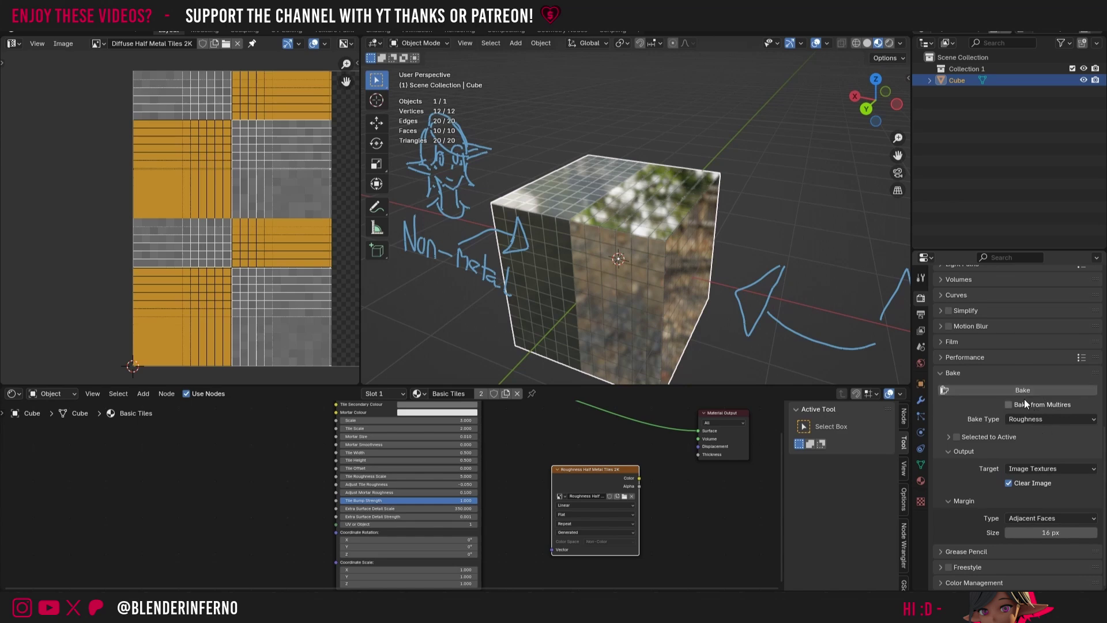
pyautogui.click(1026, 391)
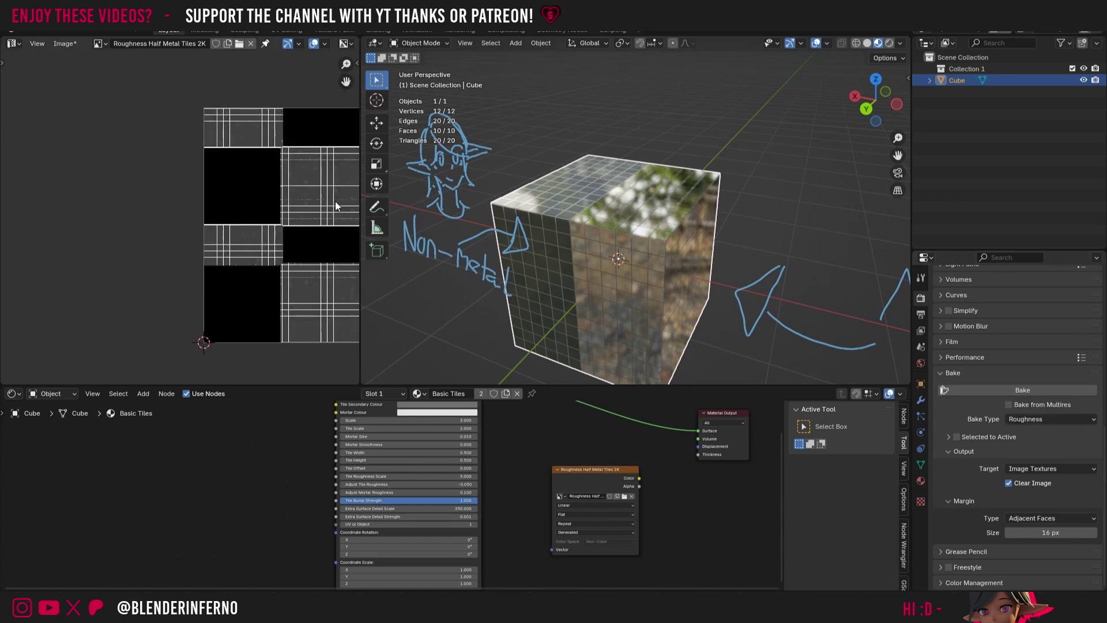
pyautogui.scroll(4, 334, 202)
pyautogui.scroll(-3, 301, 167)
pyautogui.scroll(4, 306, 151)
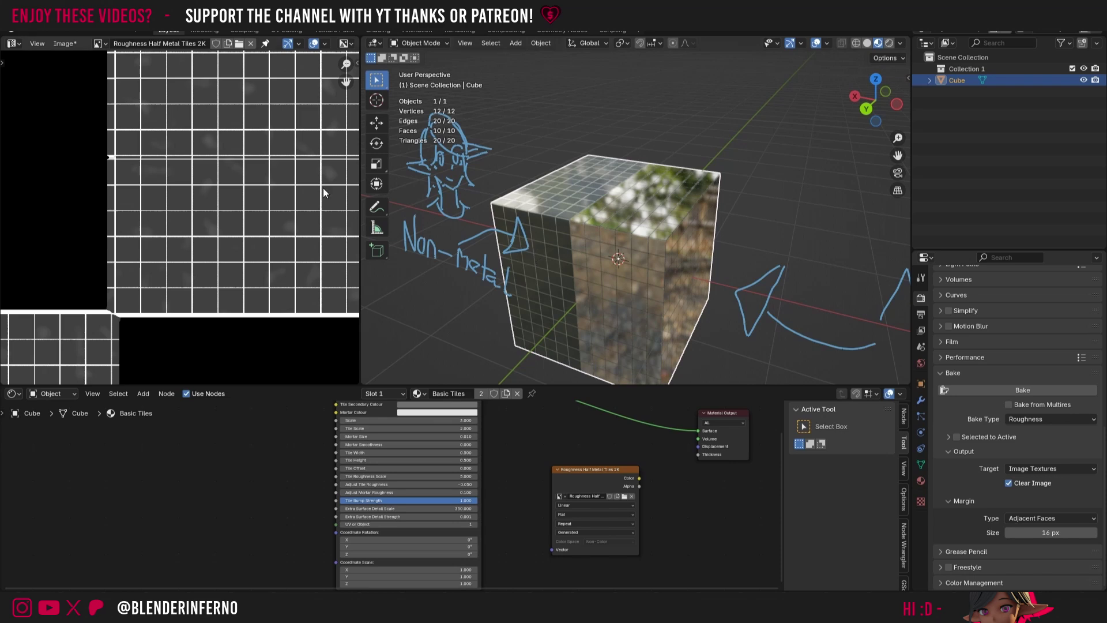
pyautogui.scroll(-3, 305, 208)
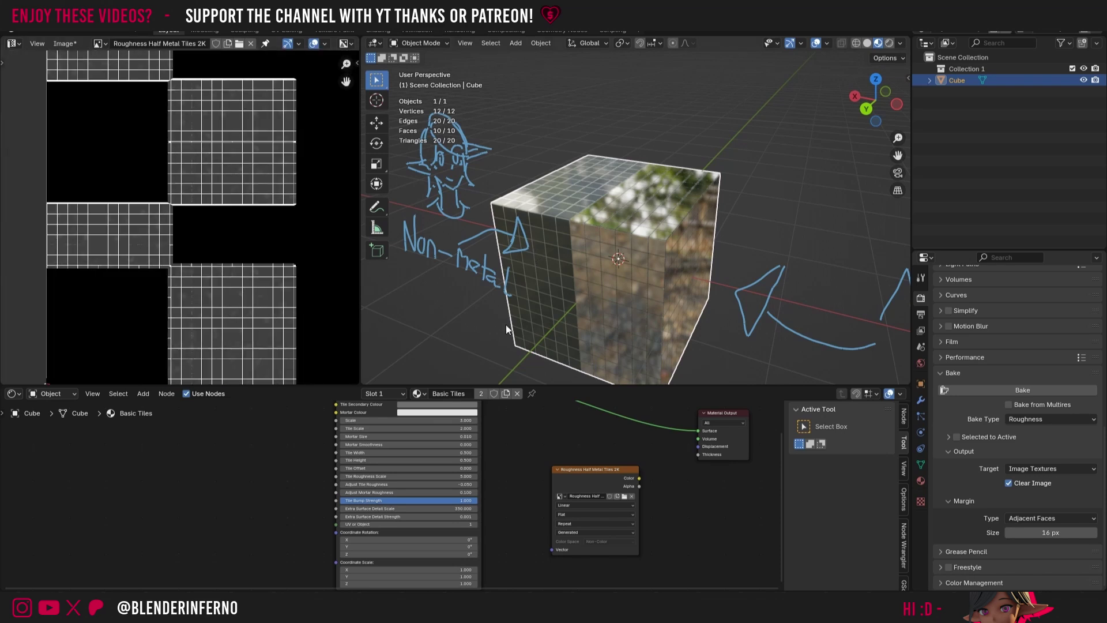
# Add an Image Texture node to the Gold Metal Tiles material
pyautogui.click(921, 481)
pyautogui.scroll(10, 970, 455)
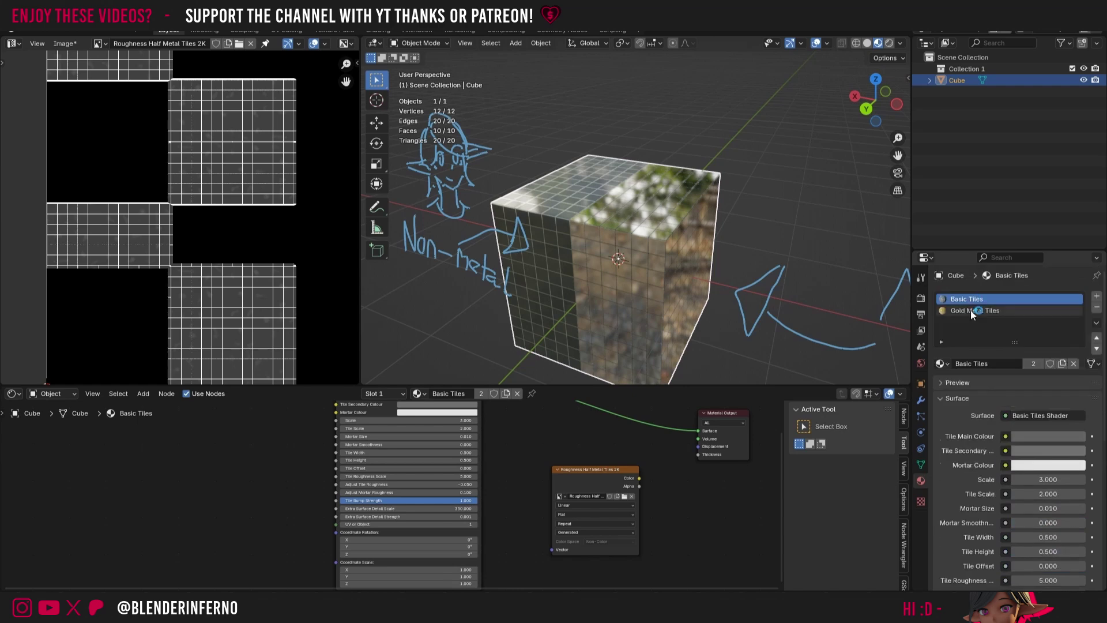
pyautogui.click(972, 312)
pyautogui.keyDown('shift'); pyautogui.scroll(4, 710, 519); pyautogui.keyUp('shift')
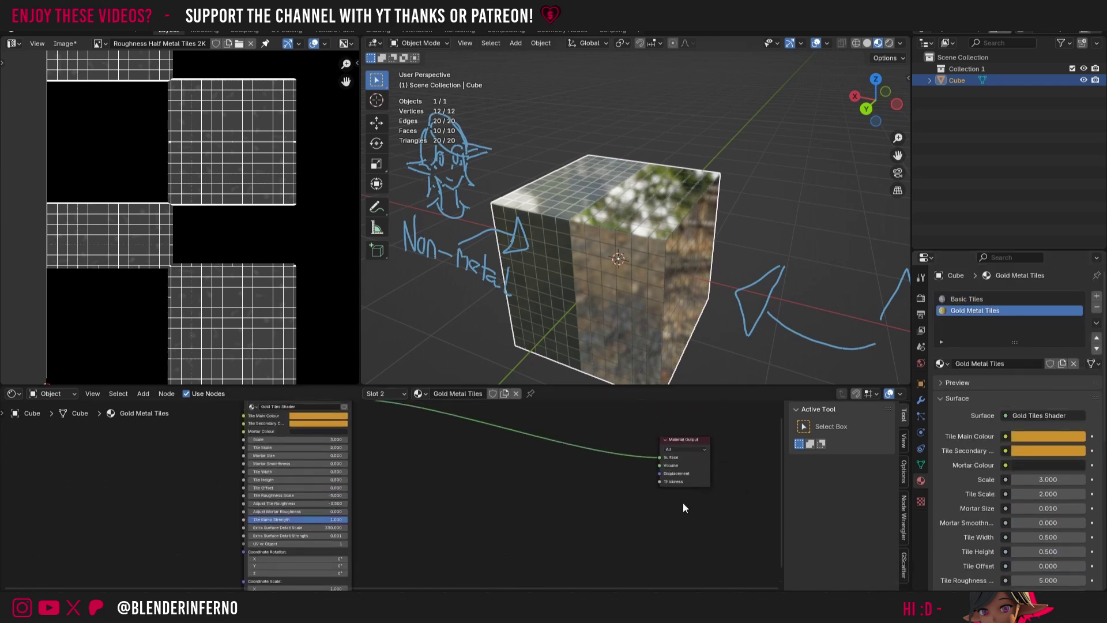
pyautogui.hotkey('shift', 'a')
pyautogui.moveTo(563, 478)
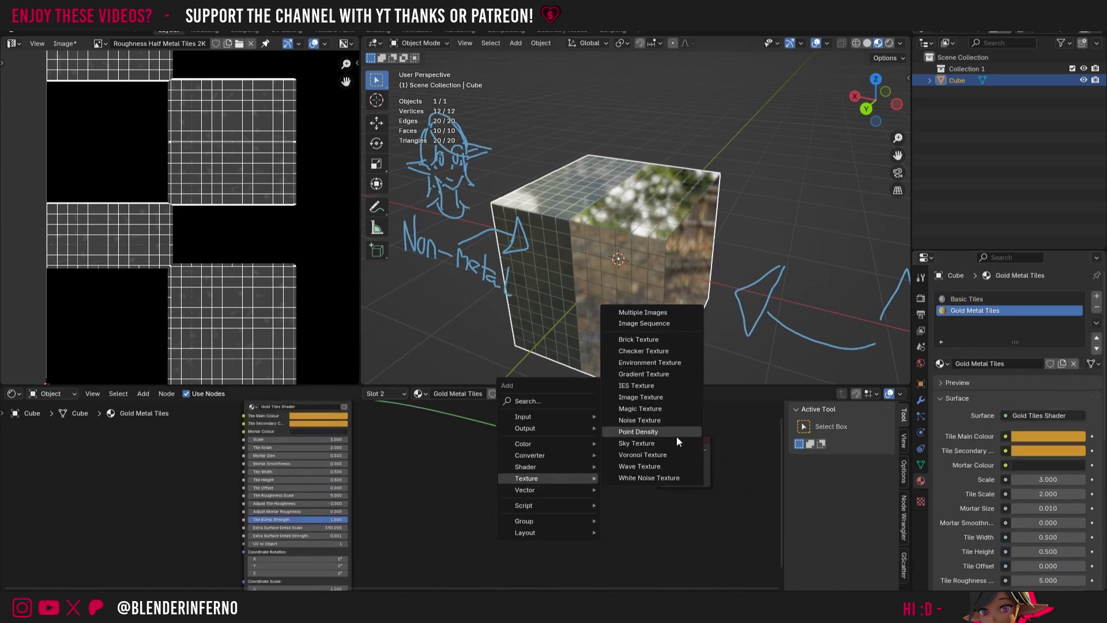
pyautogui.click(640, 397)
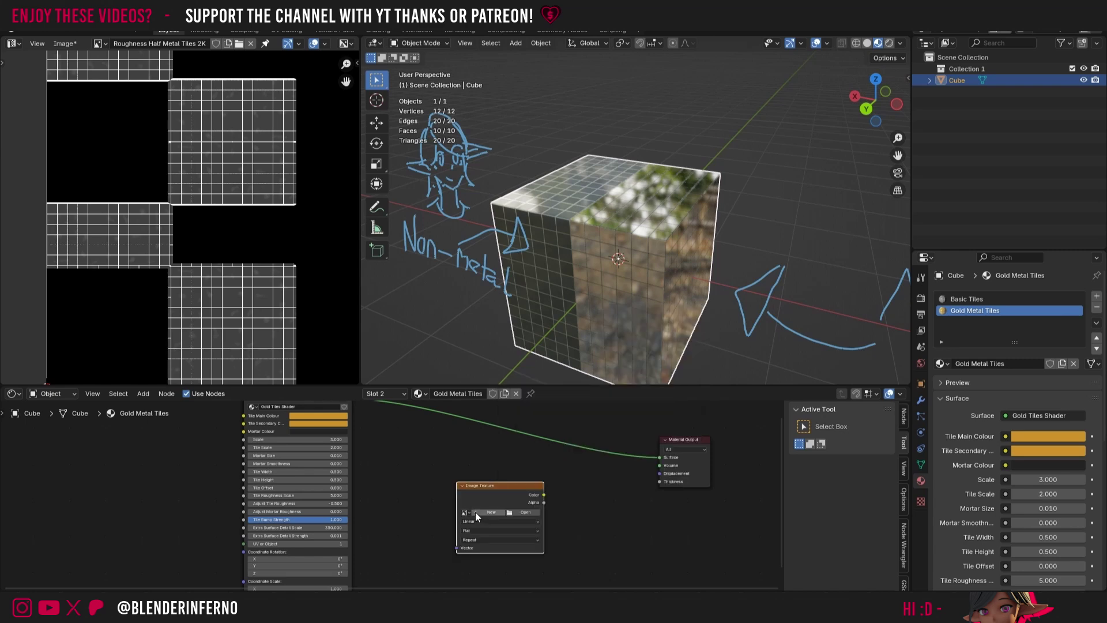
# Assign the Roughness Half Metal Tiles 2K image to the new Gold Metal Tiles image node and bake the roughness
pyautogui.click(465, 512)
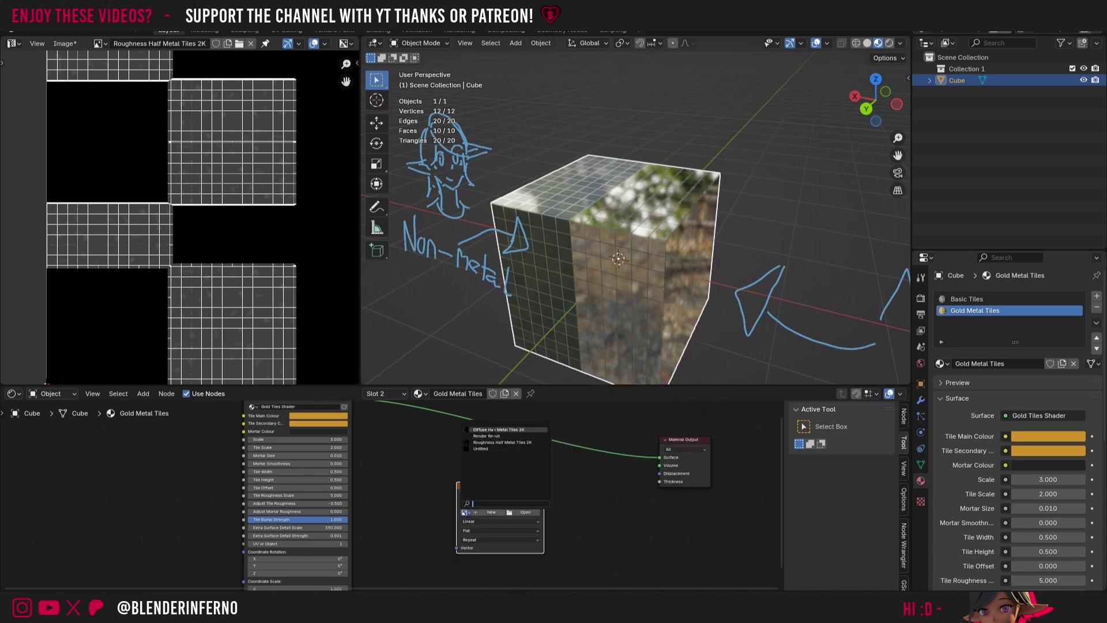
pyautogui.click(502, 442)
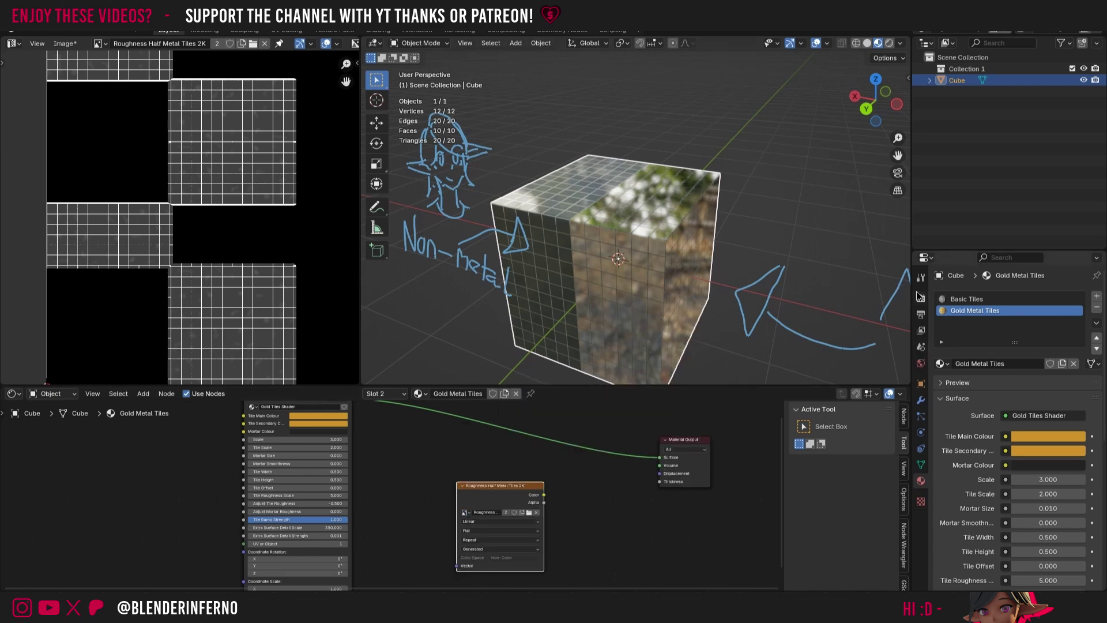
pyautogui.click(922, 298)
pyautogui.scroll(-5, 954, 383)
pyautogui.scroll(-5, 954, 382)
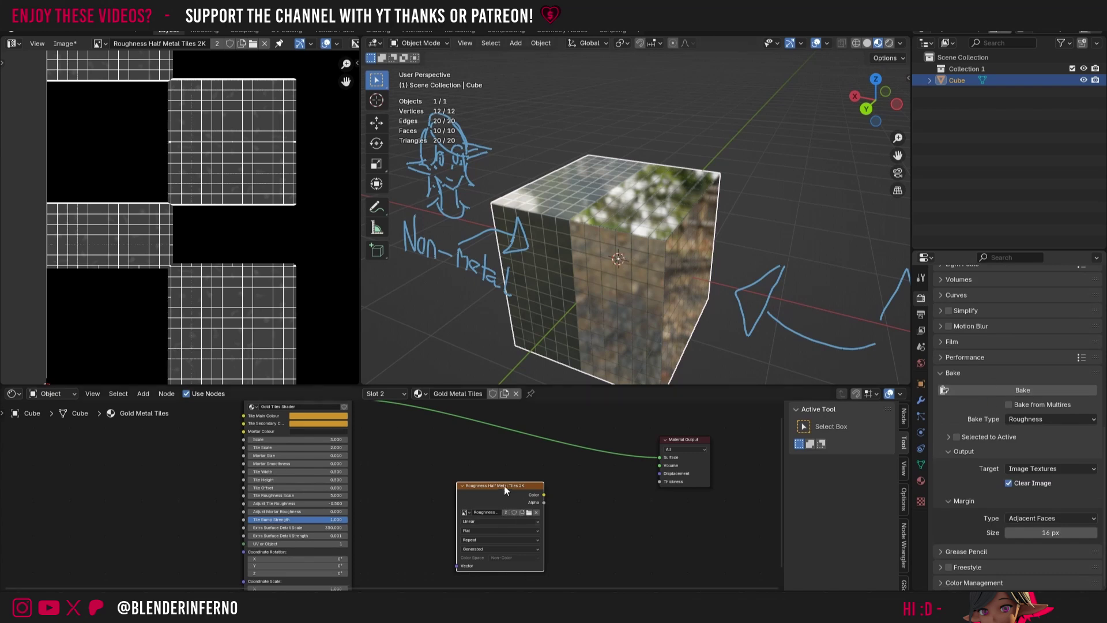
pyautogui.click(1002, 391)
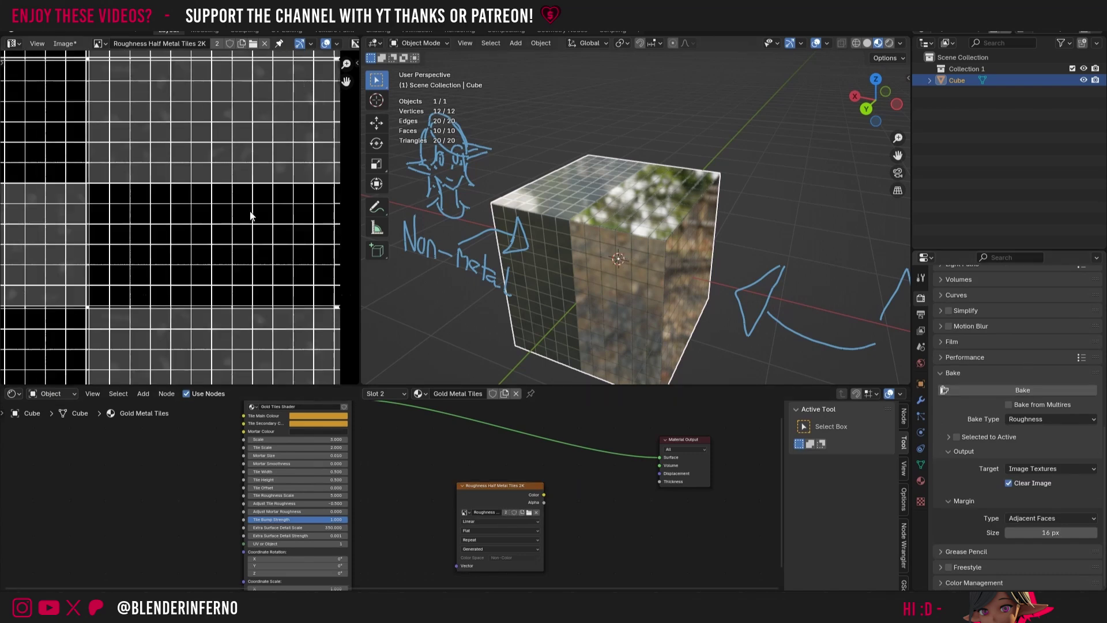
# Inspect the baked roughness texture and save it as Roughness Half Metal Tiles 2K.png
pyautogui.scroll(5, 203, 239)
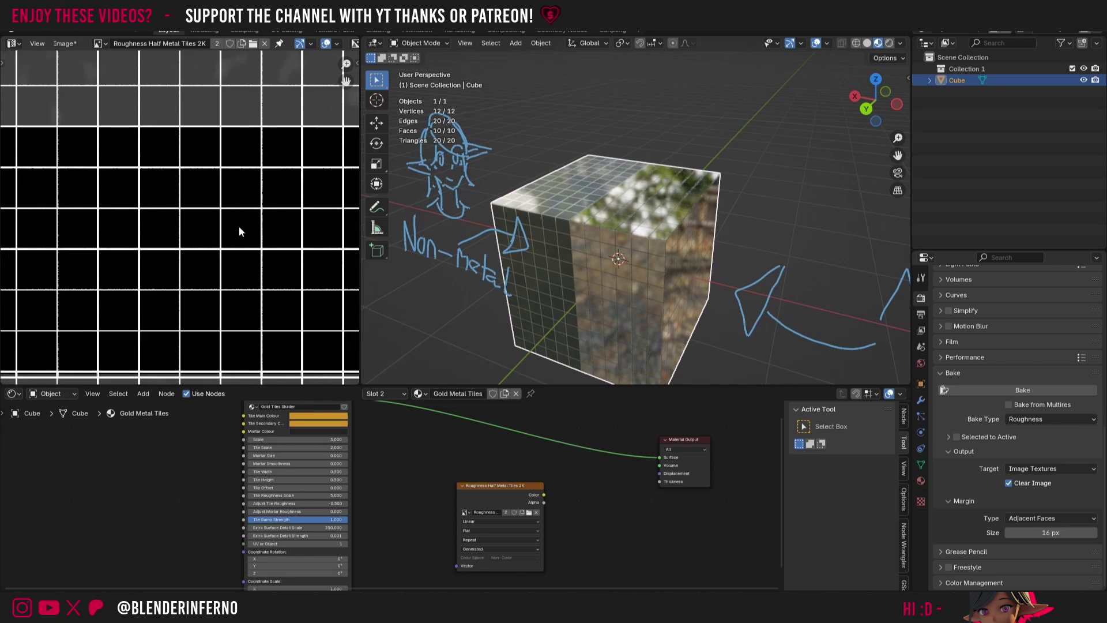
pyautogui.scroll(-6, 263, 223)
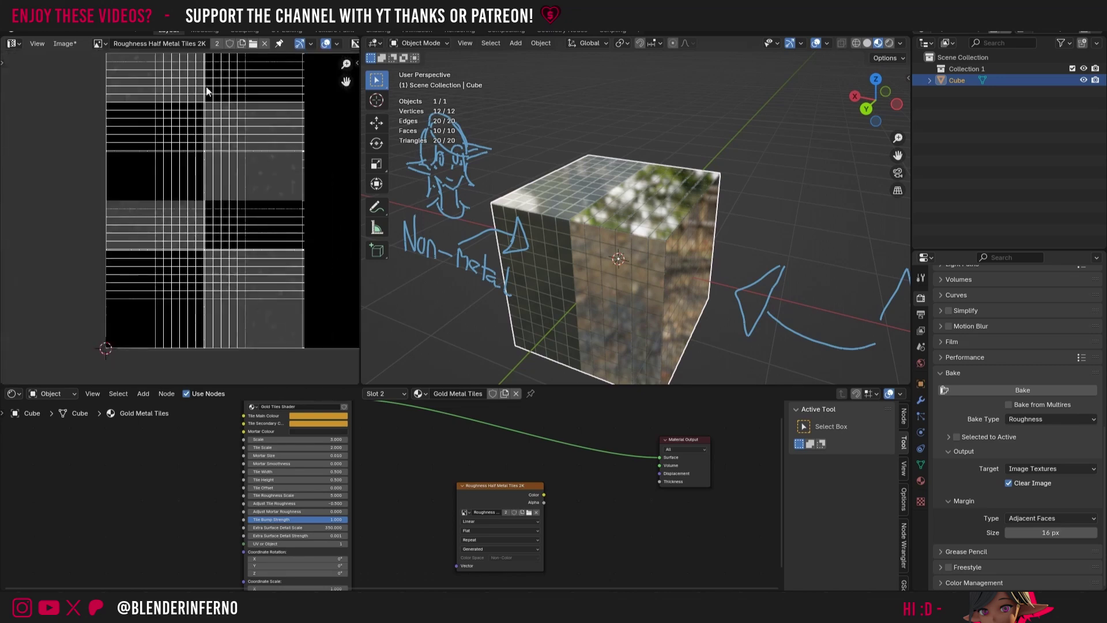
pyautogui.moveTo(347, 82); pyautogui.dragTo(326, 100)
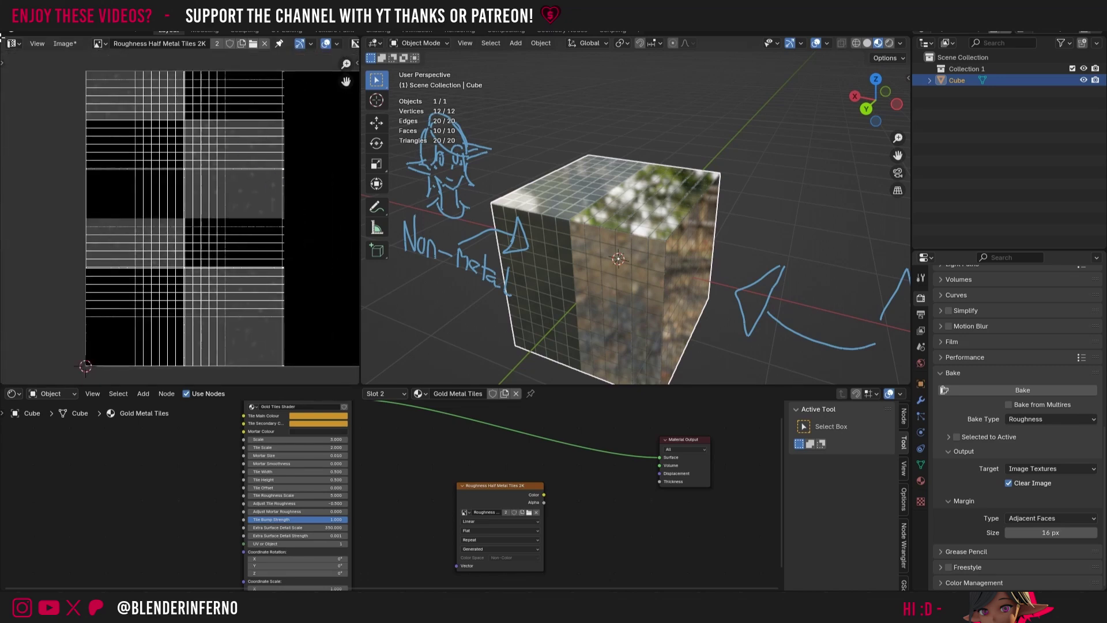
pyautogui.click(67, 43)
pyautogui.click(104, 164)
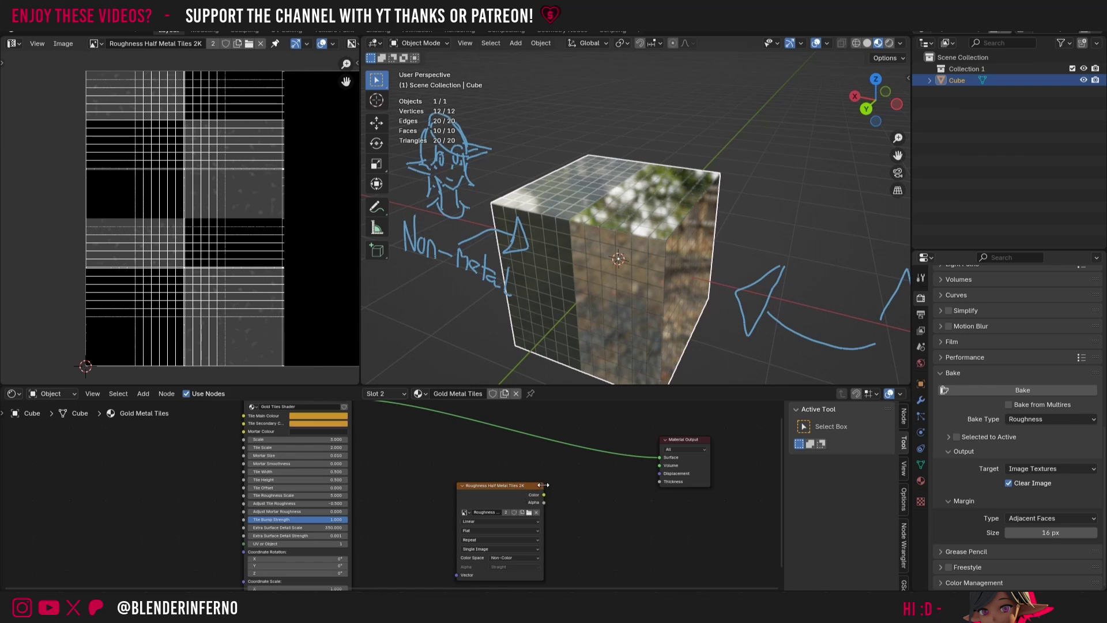
# Delete the roughness image node from the Gold Metal Tiles material and switch to the Basic Tiles material
pyautogui.click(509, 494)
pyautogui.press('x')
pyautogui.click(922, 480)
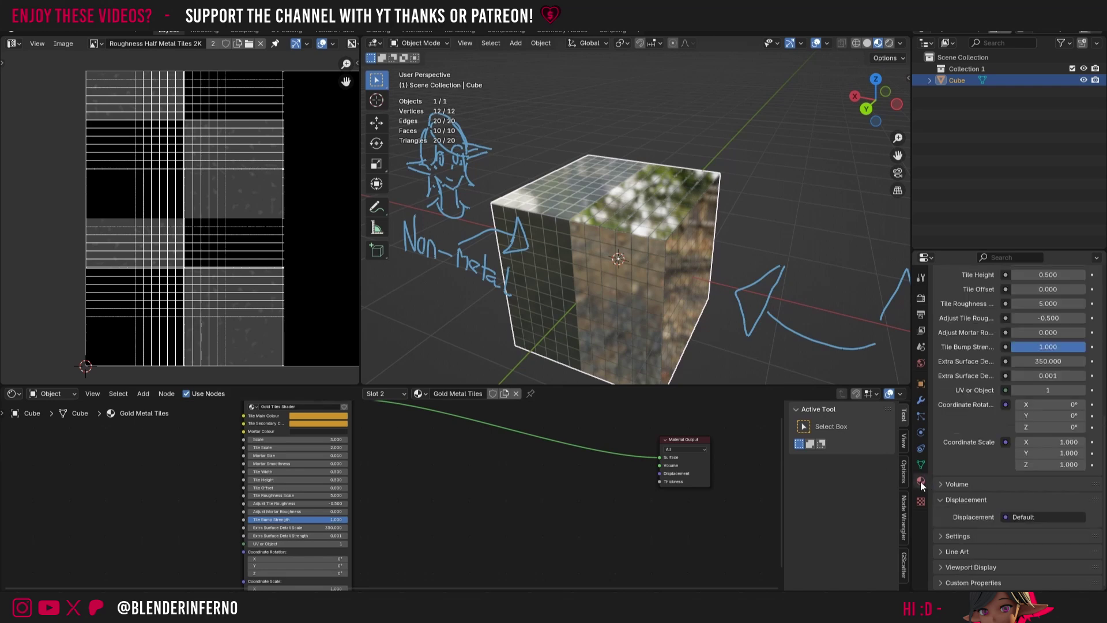
pyautogui.scroll(3, 920, 482)
pyautogui.scroll(5, 988, 446)
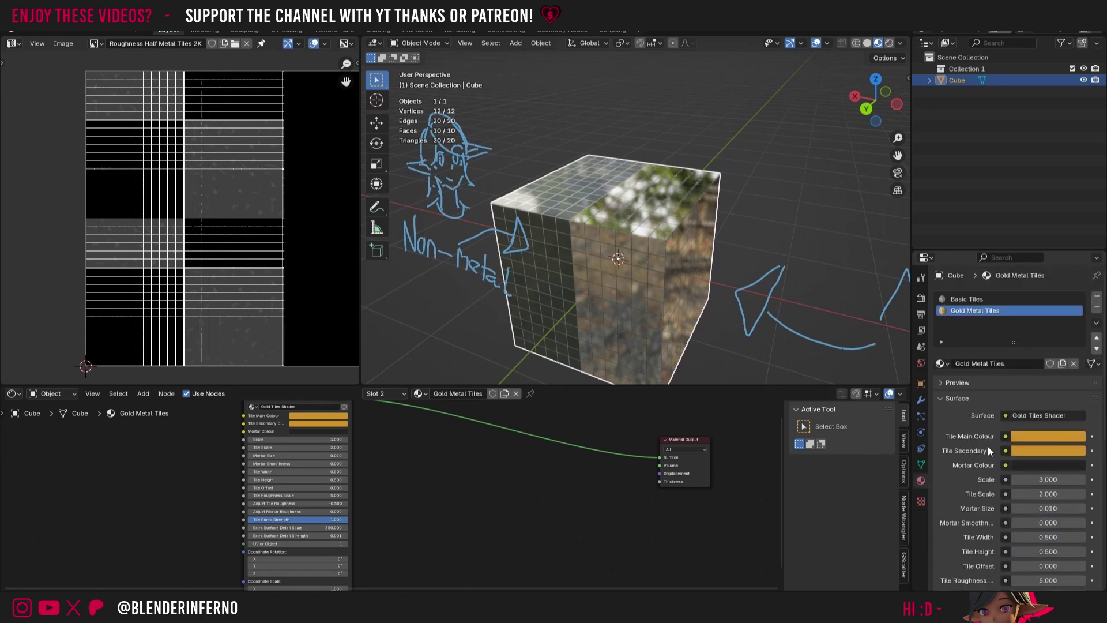
pyautogui.click(974, 298)
pyautogui.keyDown('shift'); pyautogui.scroll(-3, 777, 462); pyautogui.keyUp('shift')
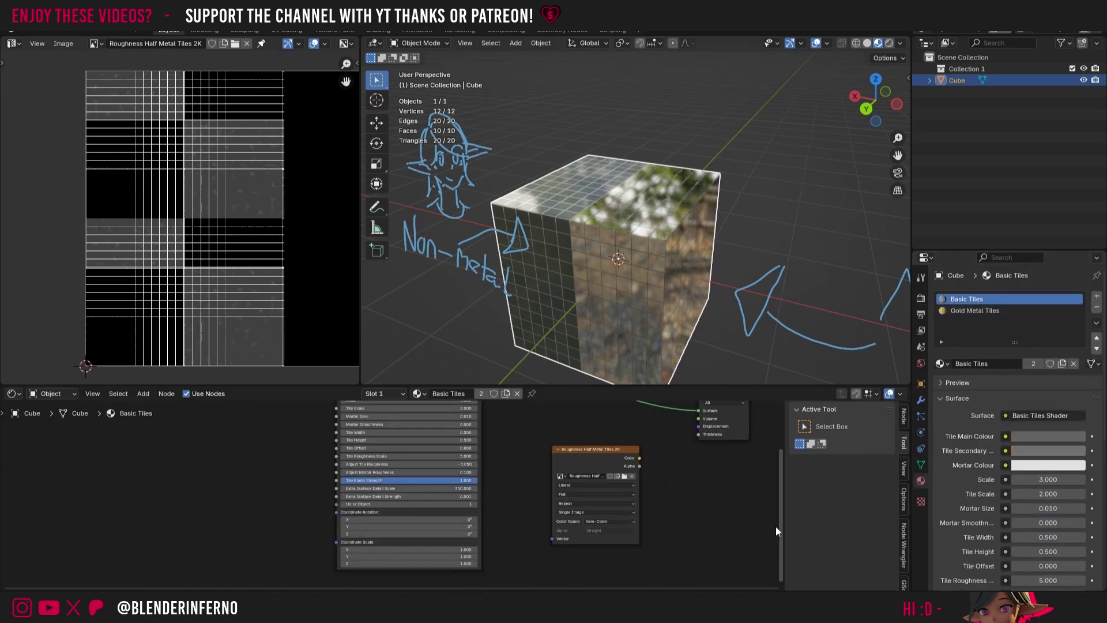
# Replace the Basic Tiles node's roughness image with a new 2048 × 2048 px image named OpenGl Normal HAlf Metal Tiles, using Non-Color color space
pyautogui.click(633, 476)
pyautogui.click(573, 475)
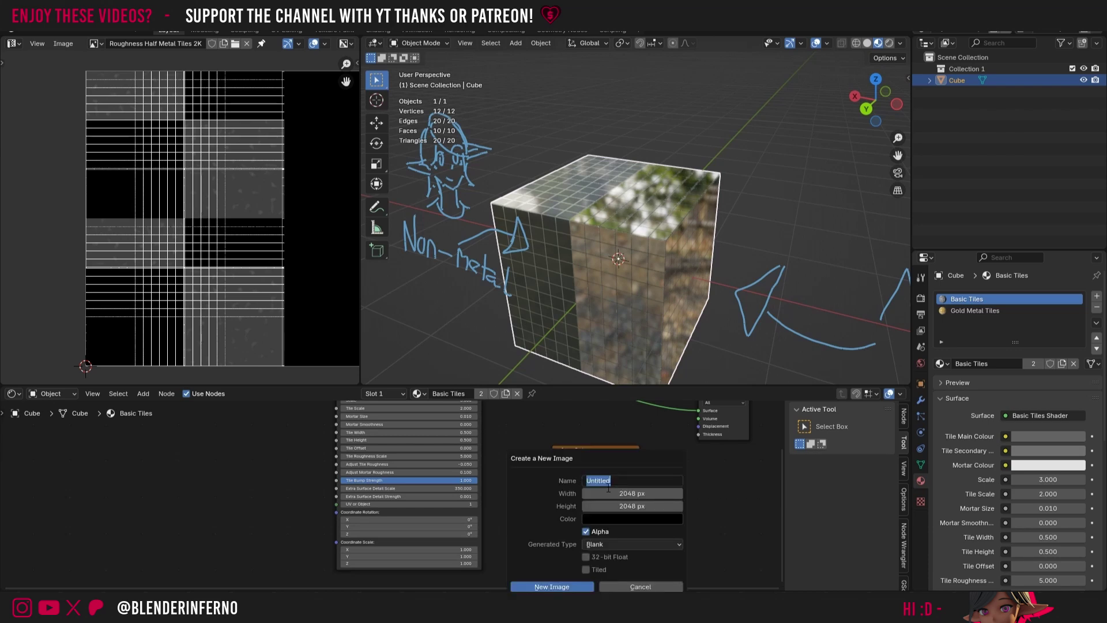
pyautogui.write('OpenGl Normal HAlf Metal Tiles')
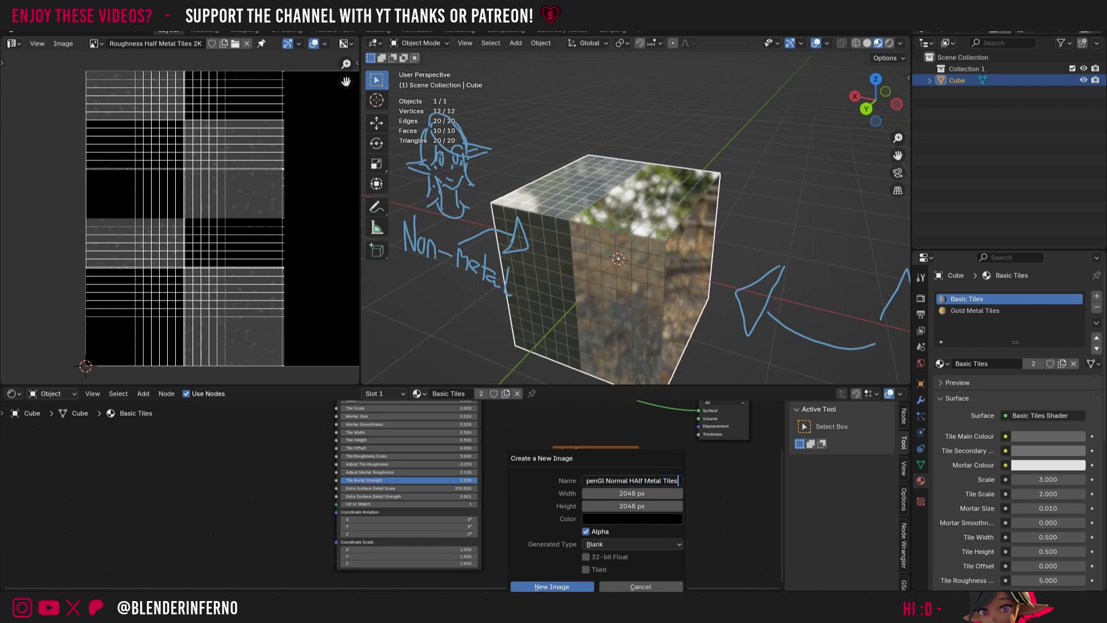
pyautogui.press('Return')
pyautogui.click(552, 587)
pyautogui.click(593, 522)
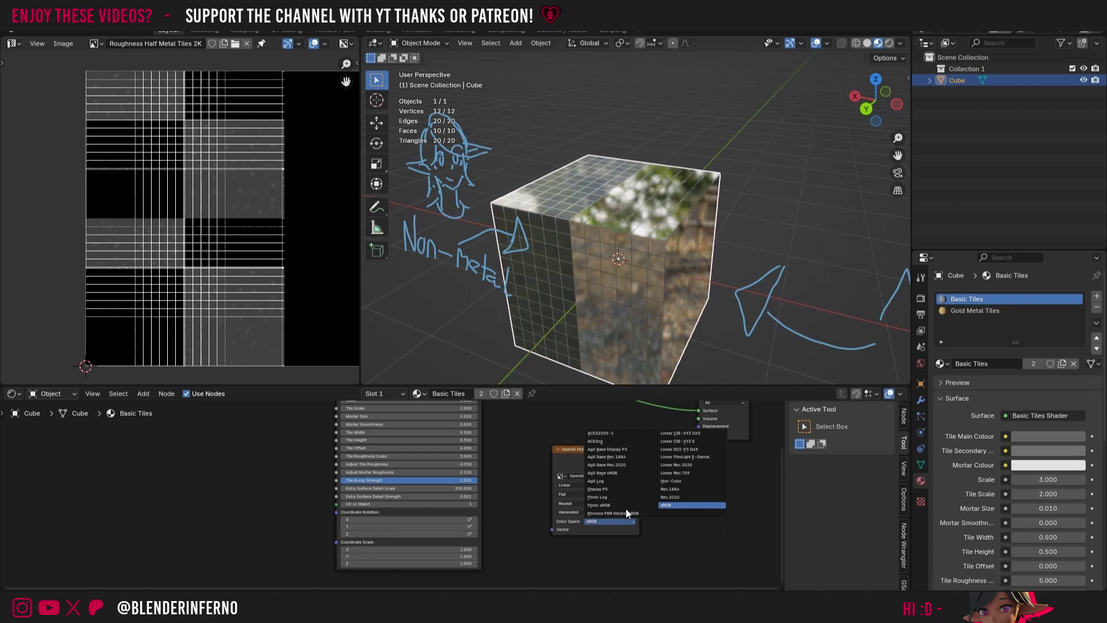
pyautogui.click(681, 482)
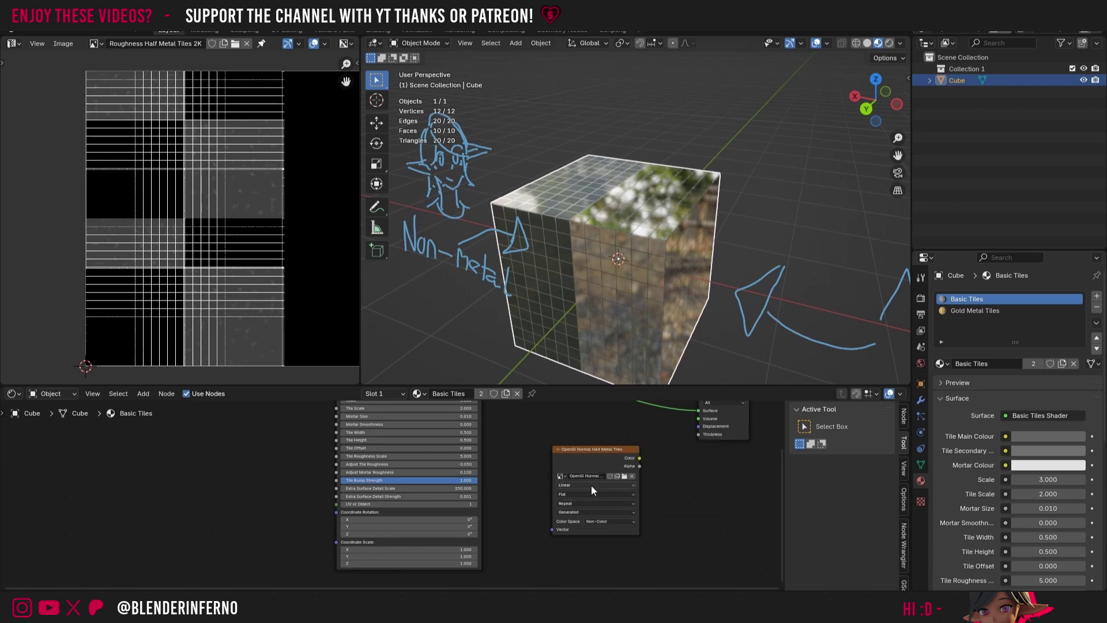
pyautogui.click(600, 465)
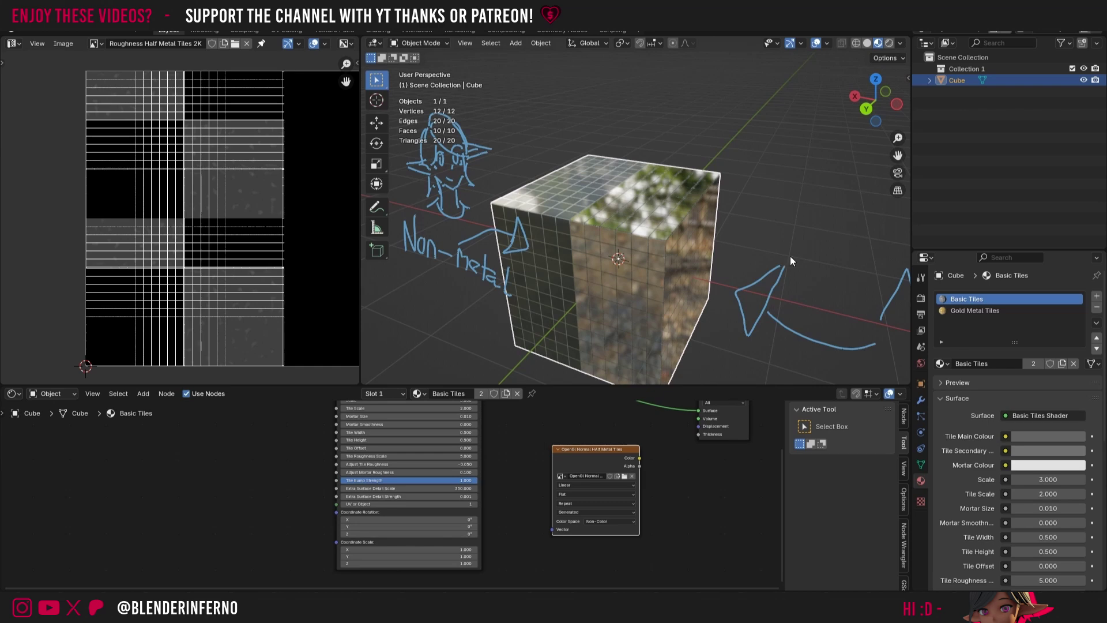
# Set the bake type to Normal, bake to the OpenGl Normal HAlf Metal Tiles image and inspect the texture up close
pyautogui.click(921, 299)
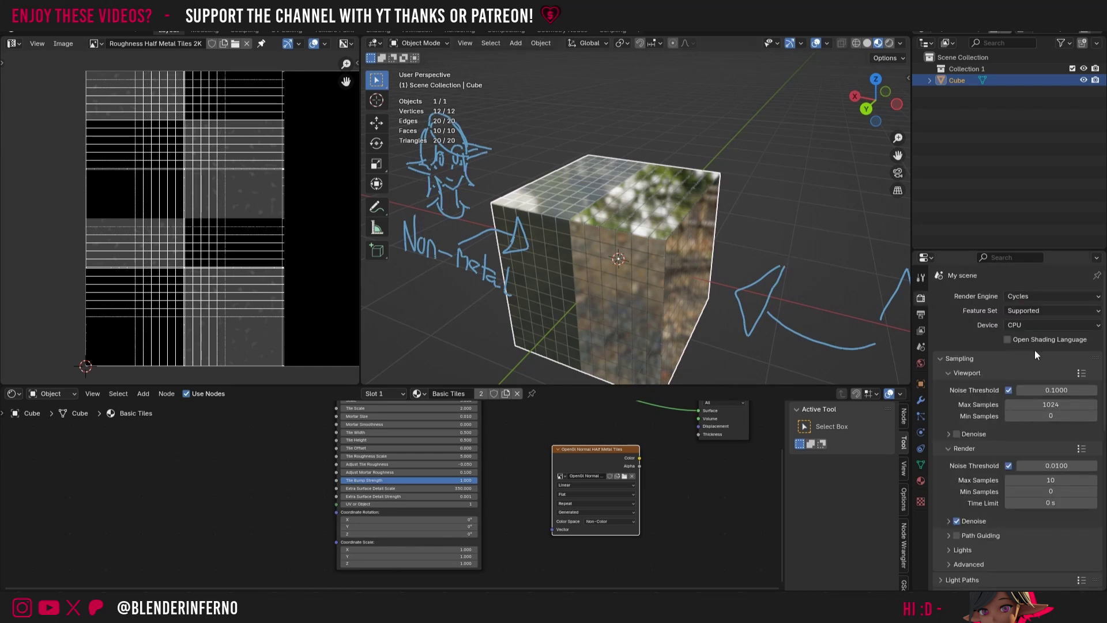
pyautogui.scroll(-10, 1035, 350)
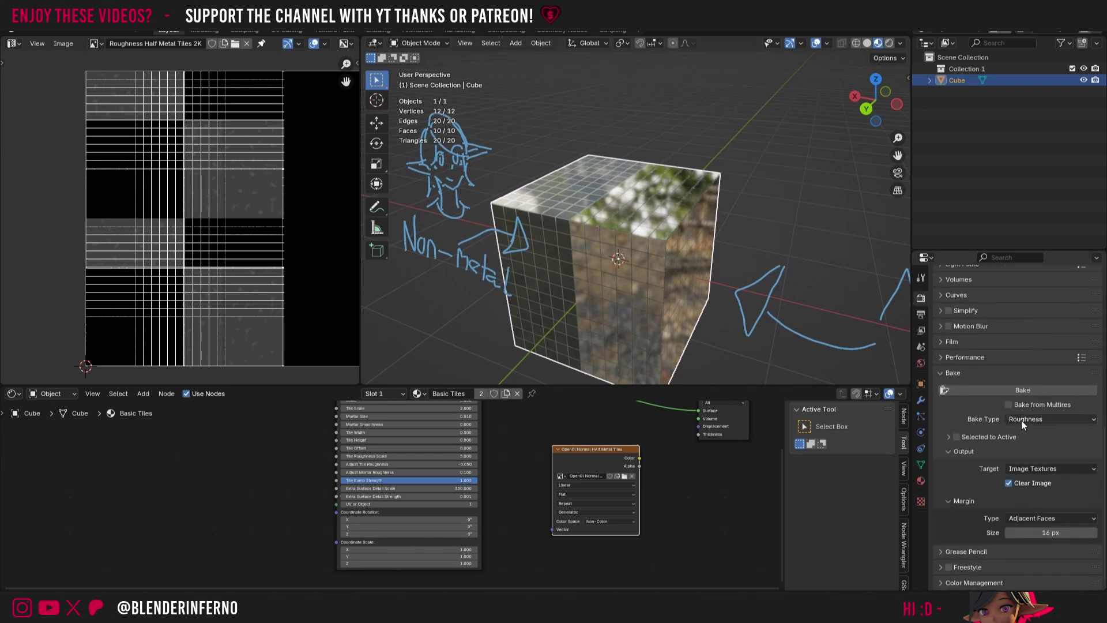
pyautogui.click(1022, 420)
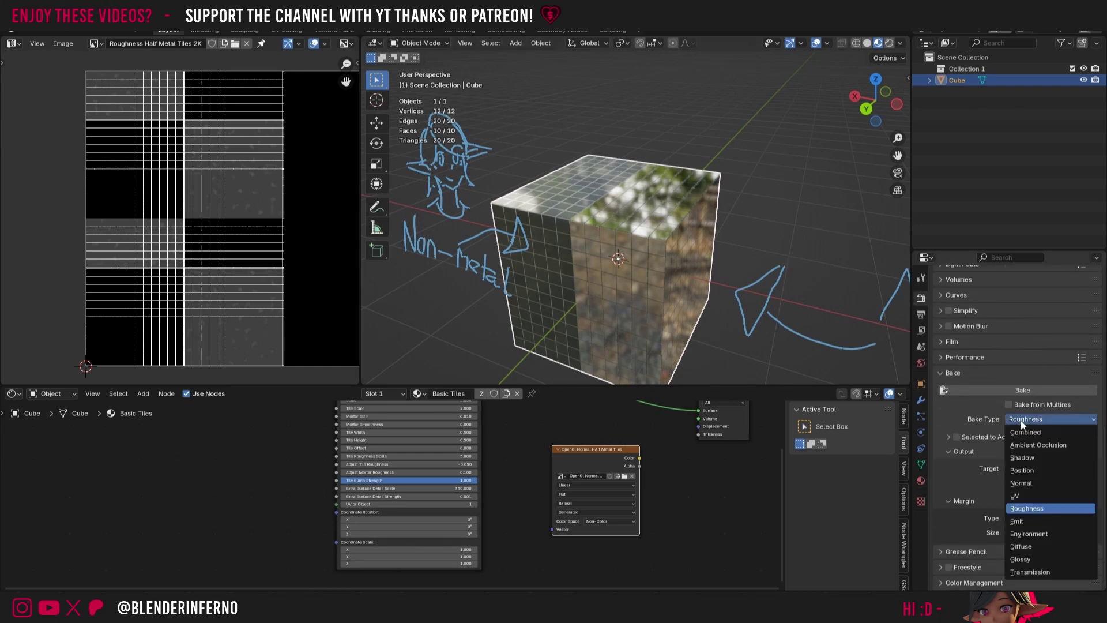
pyautogui.click(1024, 483)
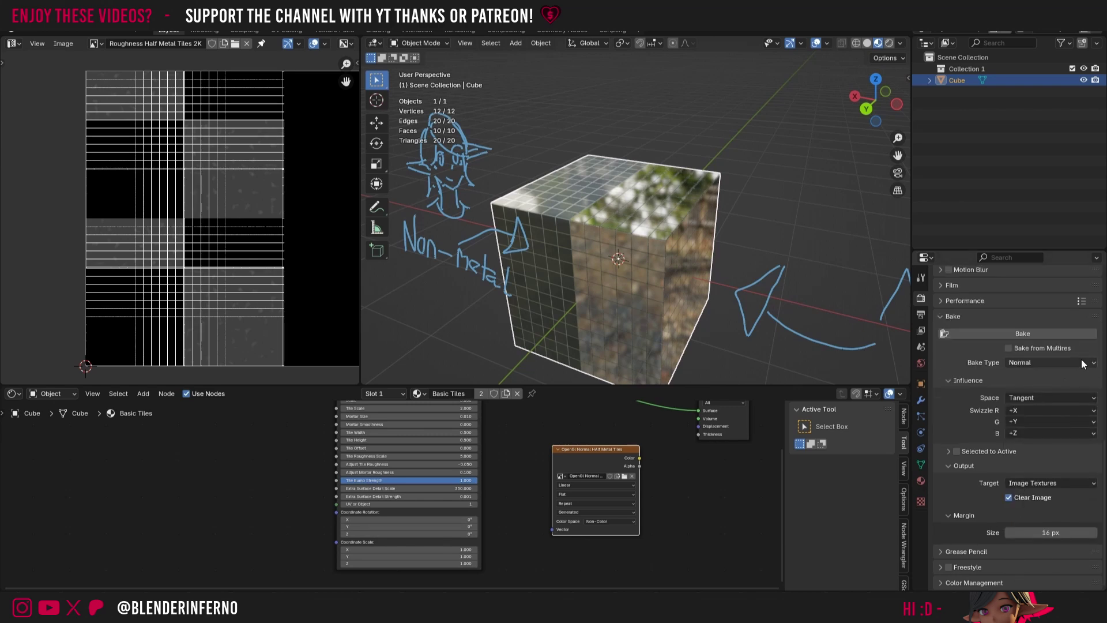
pyautogui.click(1047, 334)
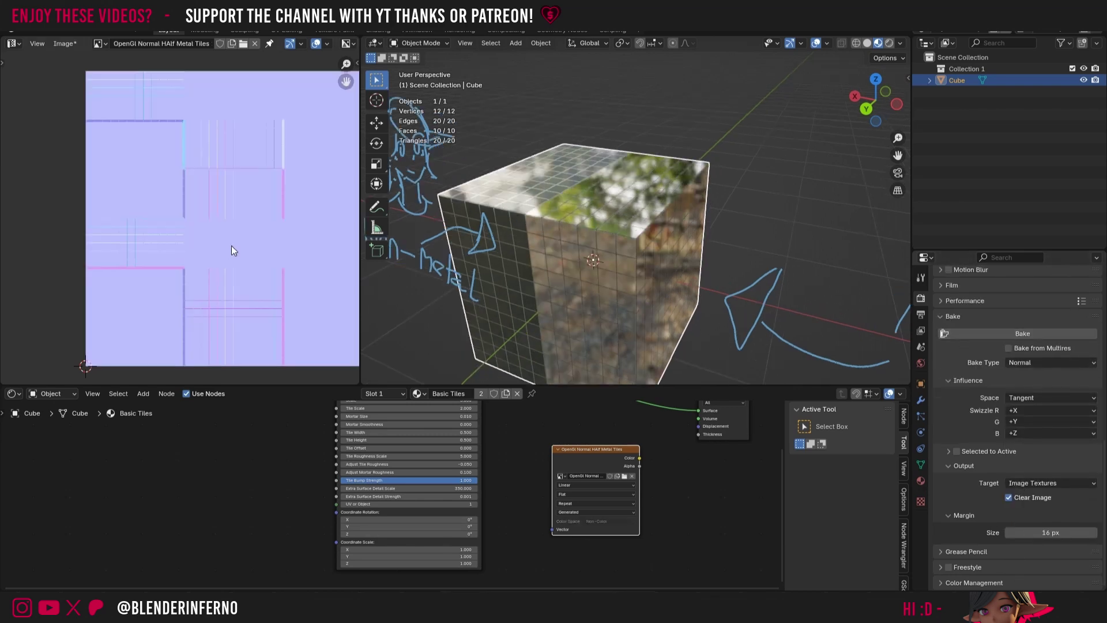
pyautogui.scroll(3, 233, 290)
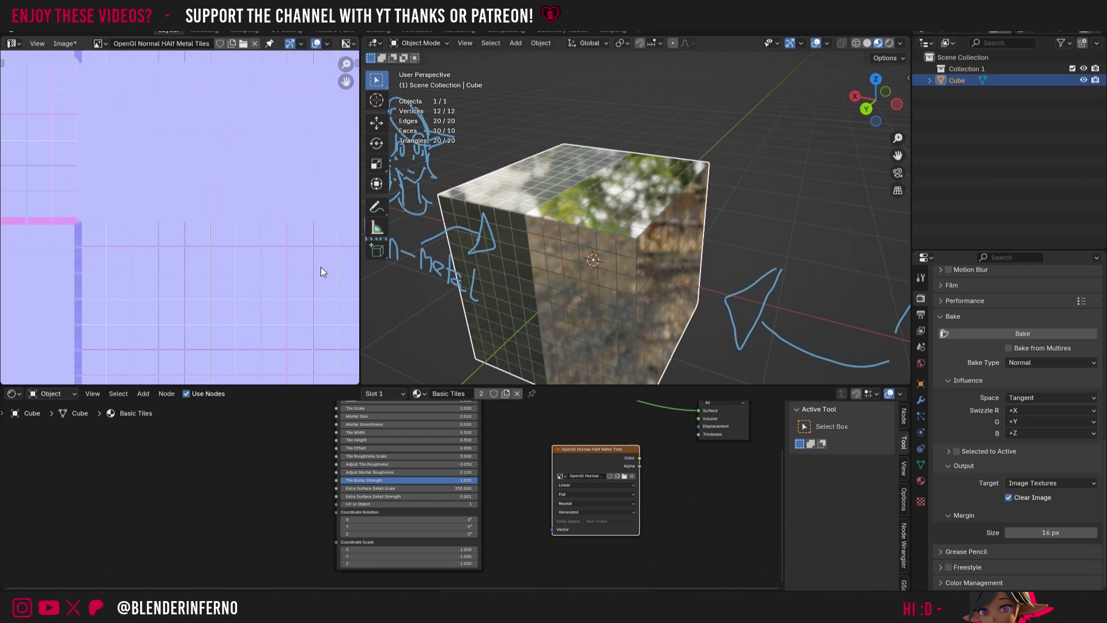
pyautogui.scroll(2, 254, 252)
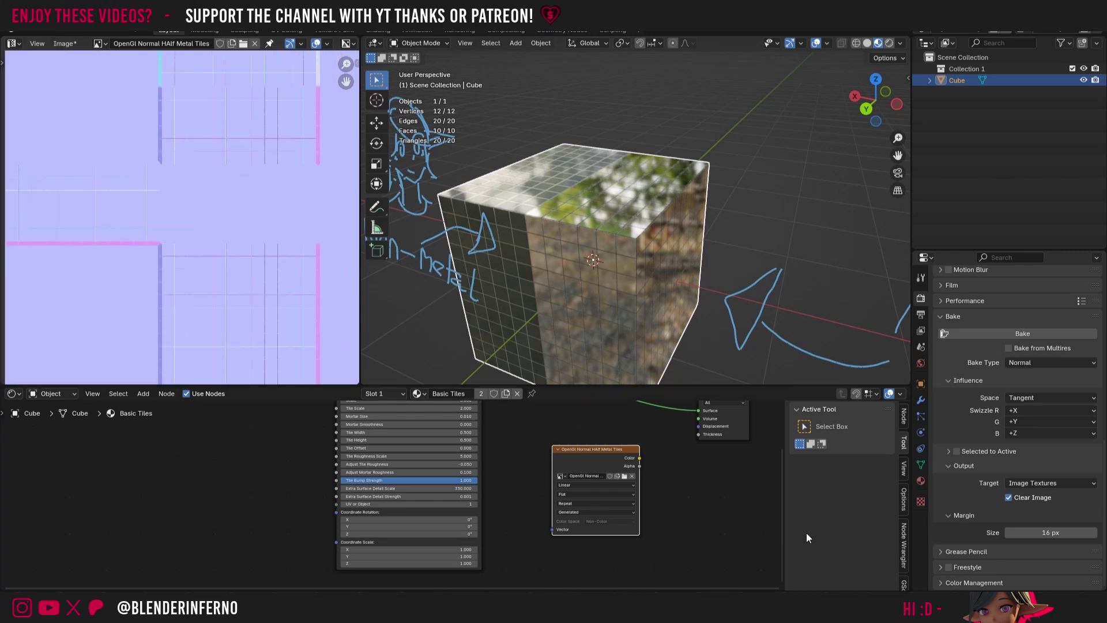
# Add an Image Texture node using the OpenGl Normal HAlf Metal Tiles image to the Gold Metal Tiles material
pyautogui.click(921, 481)
pyautogui.scroll(5, 968, 357)
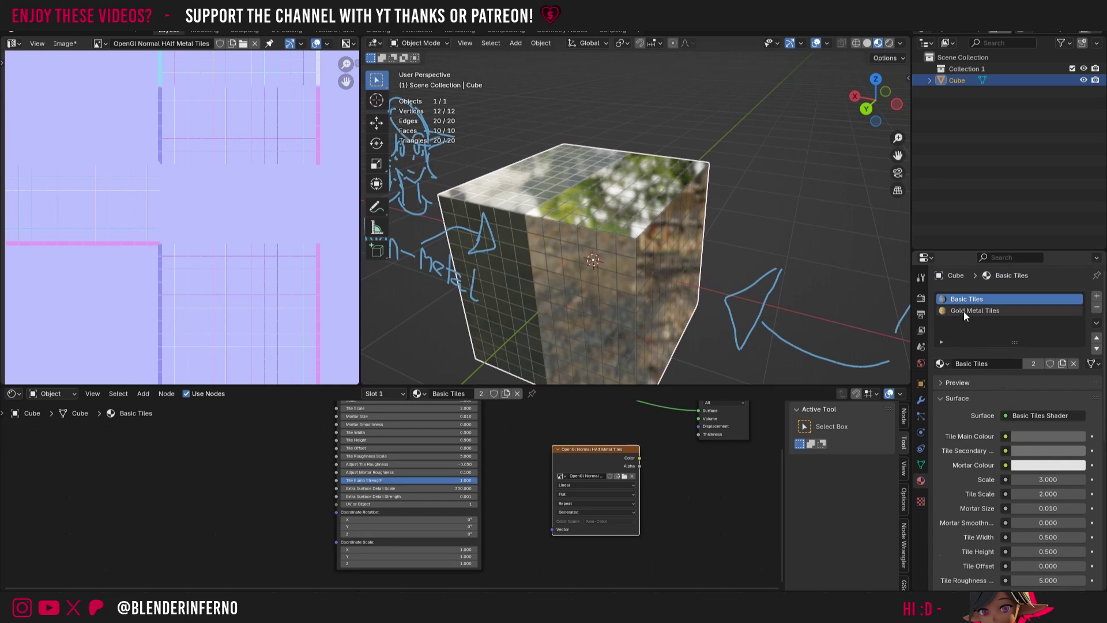
pyautogui.click(963, 311)
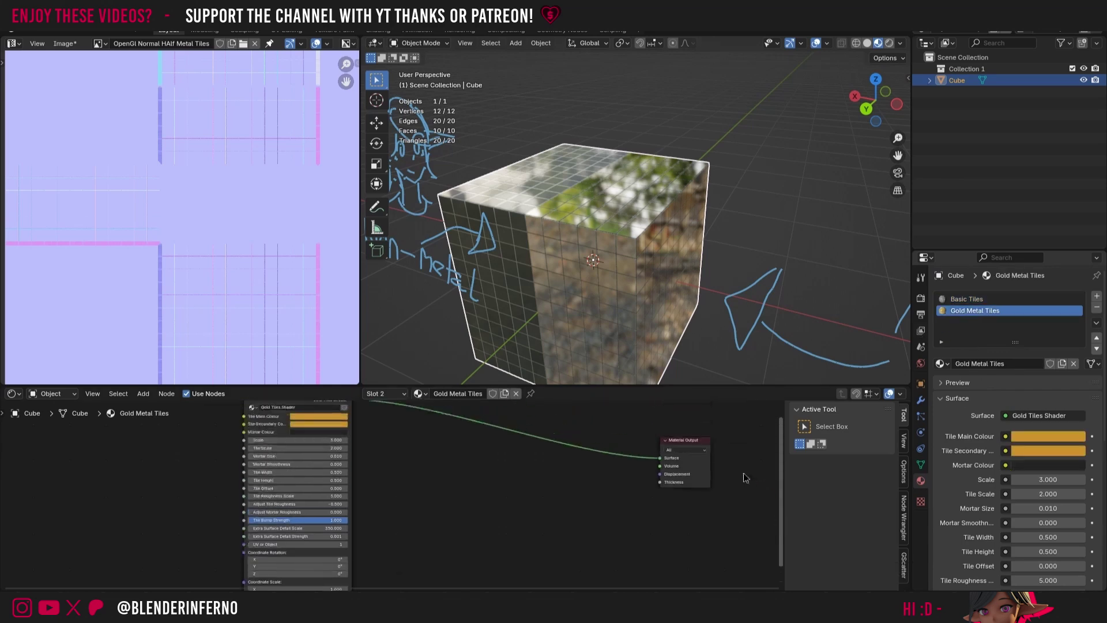
pyautogui.hotkey('shift', 'a')
pyautogui.moveTo(467, 500)
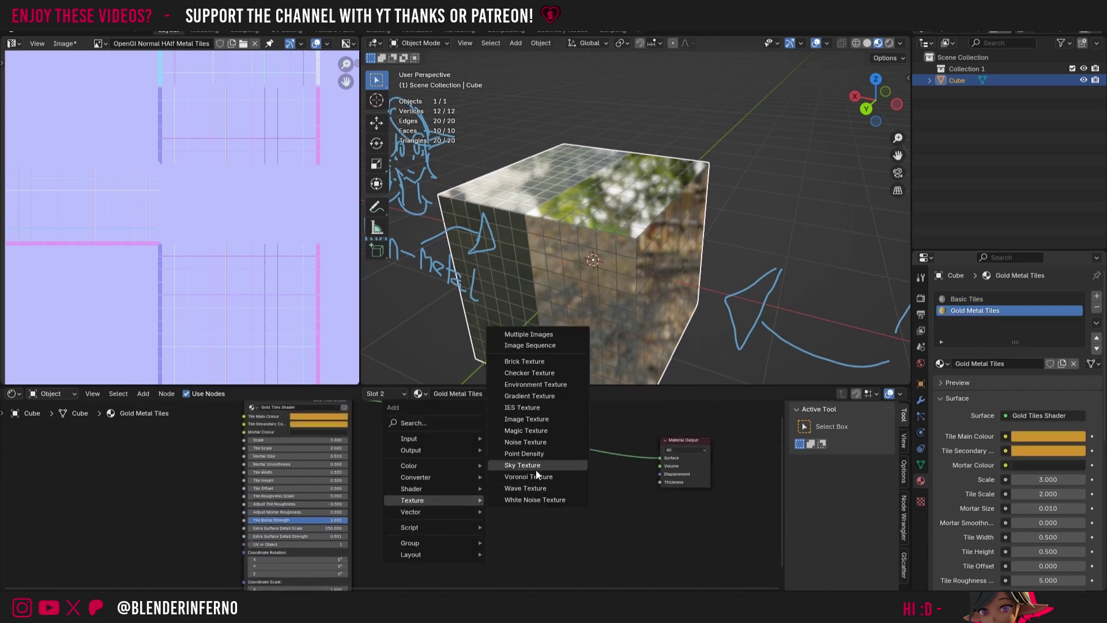
pyautogui.click(523, 421)
pyautogui.click(448, 500)
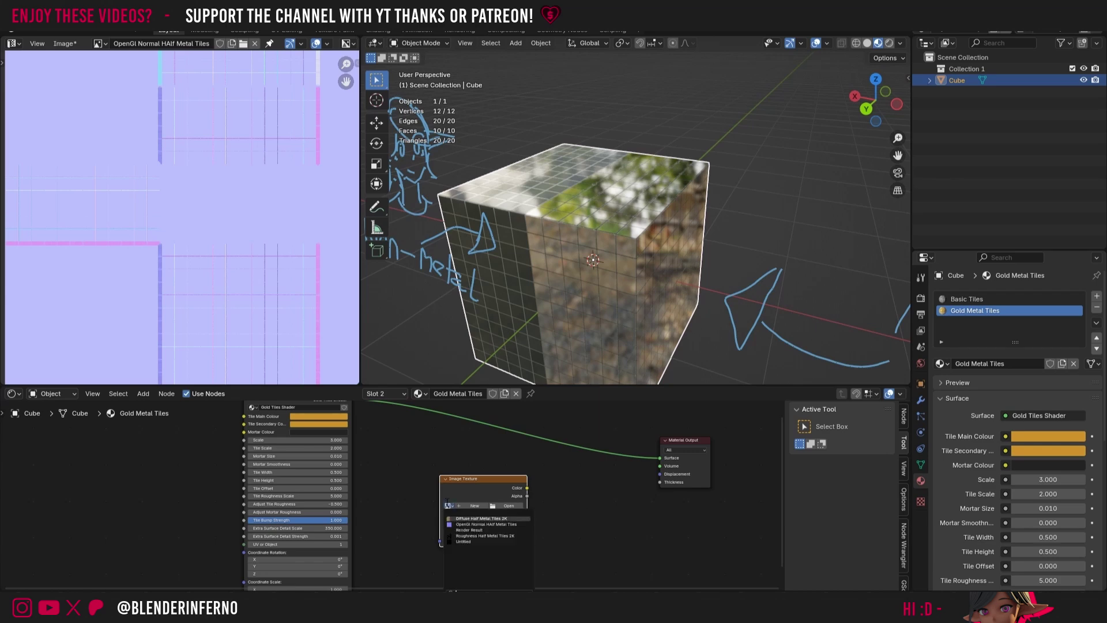
pyautogui.scroll(1, 447, 501)
pyautogui.click(424, 502)
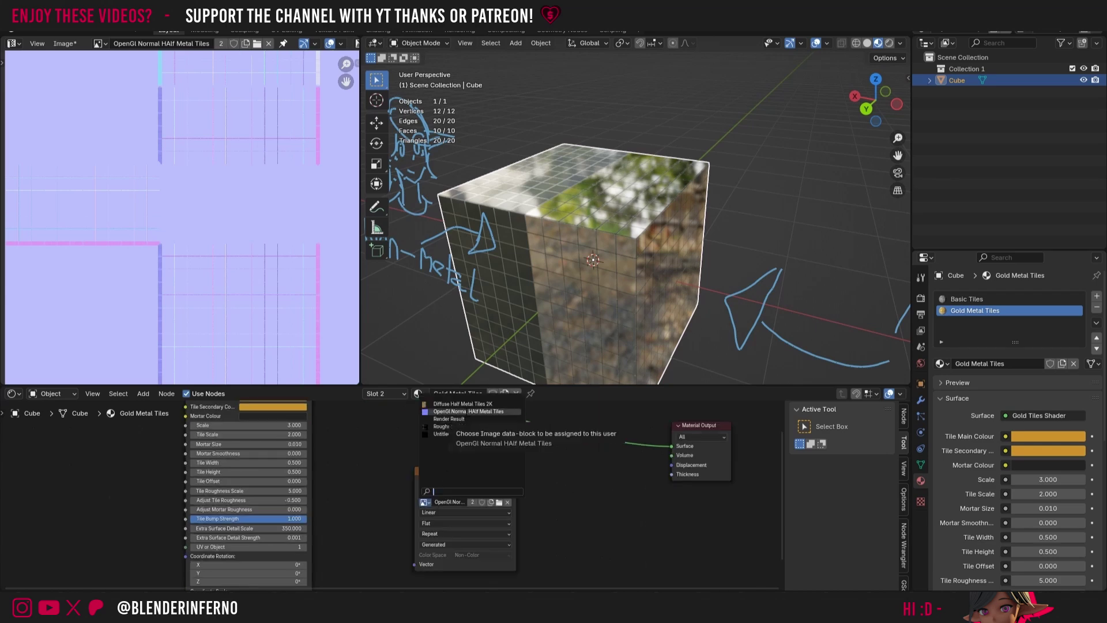
pyautogui.click(467, 411)
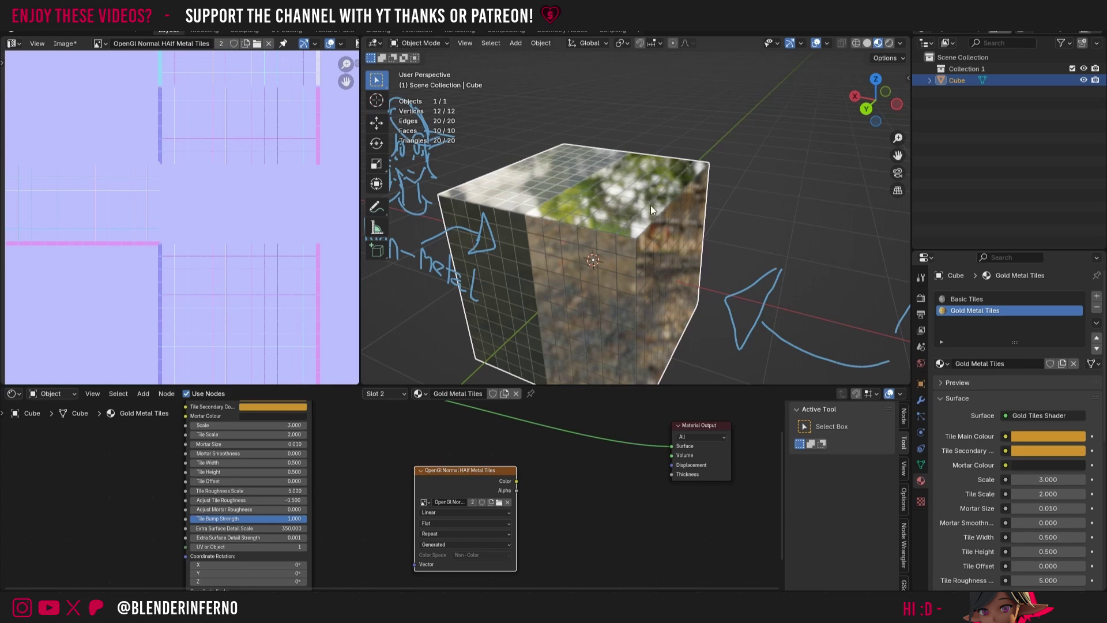
# Bake the normals of both tile materials to the shared image and check the whole texture
pyautogui.click(921, 297)
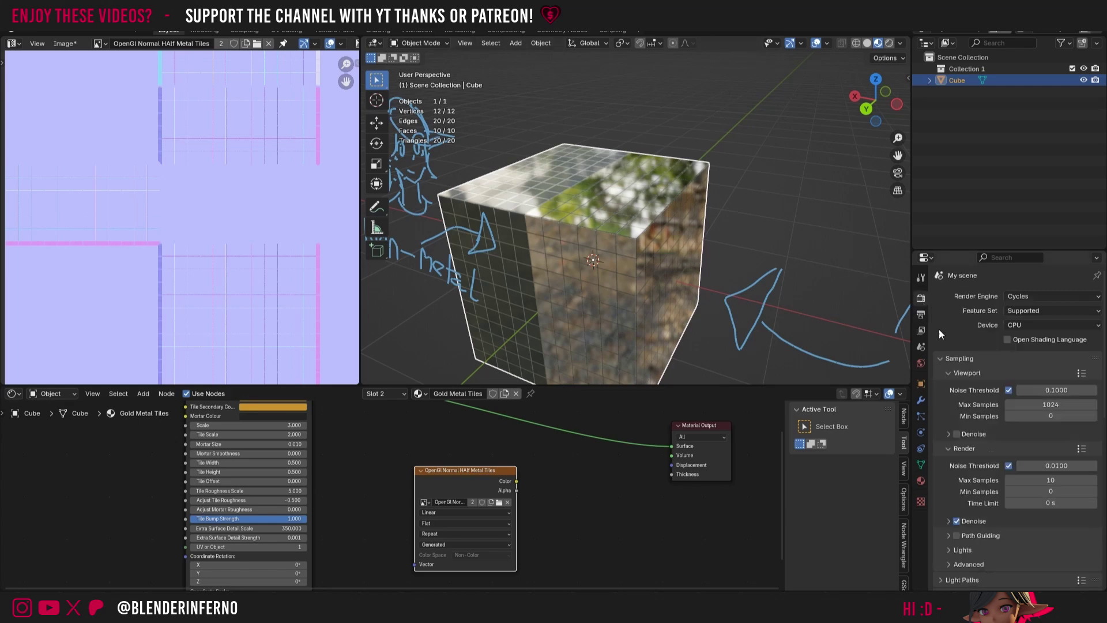
pyautogui.scroll(-20, 1002, 355)
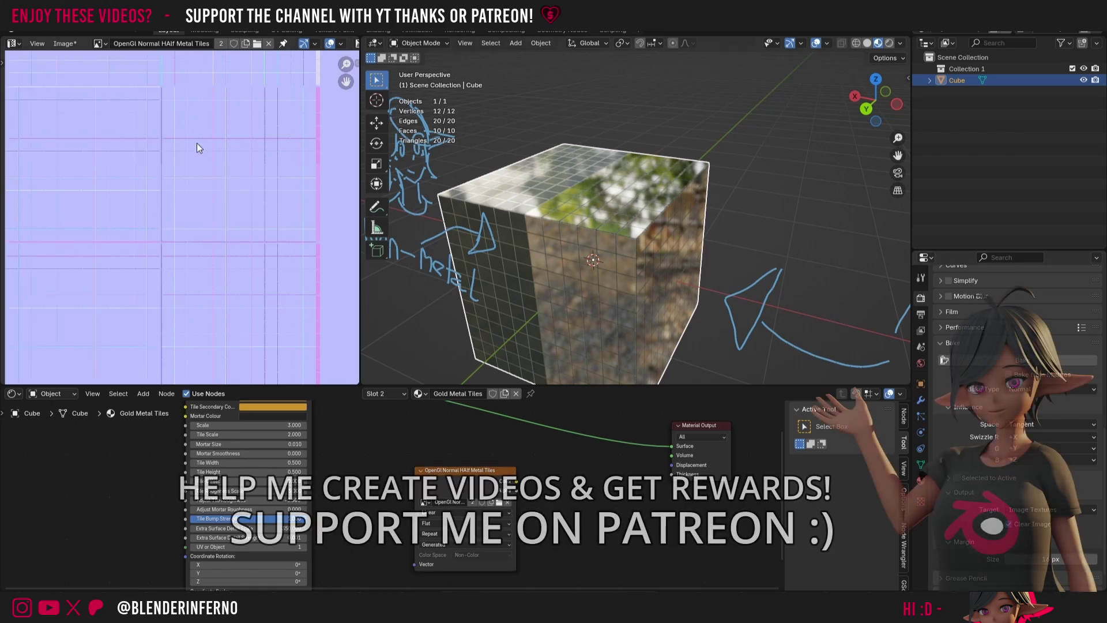
pyautogui.scroll(-3, 207, 147)
pyautogui.moveTo(344, 129); pyautogui.dragTo(299, 189, button='middle')
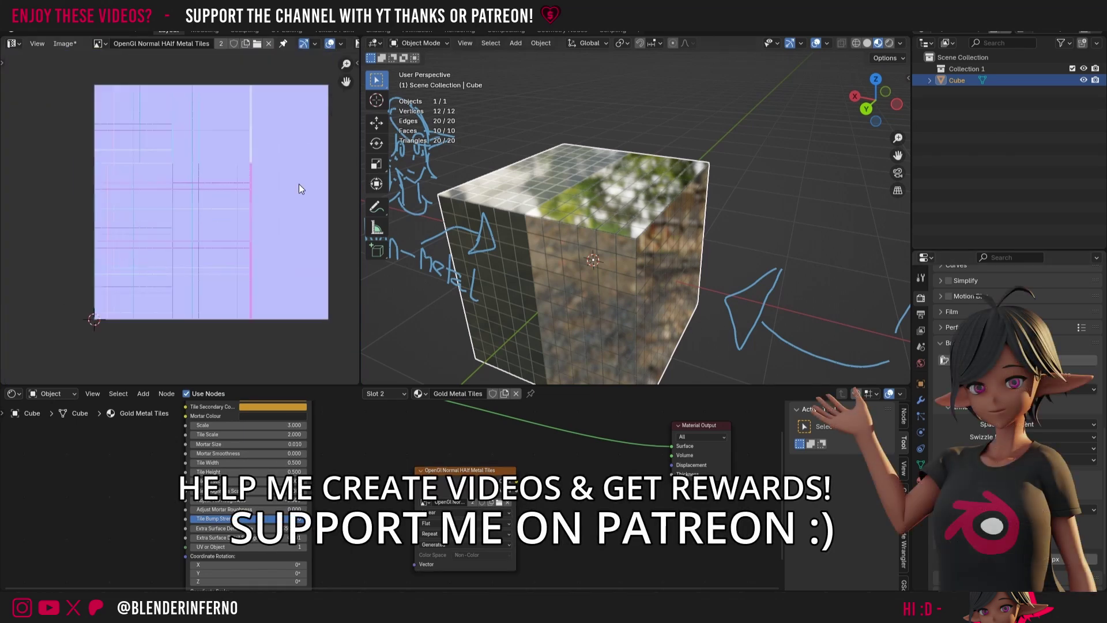
# Save the baked normal map as OpenGl Normal HAlf Metal Tiles.png and select its node in the Gold Metal Tiles material
pyautogui.click(62, 43)
pyautogui.click(75, 161)
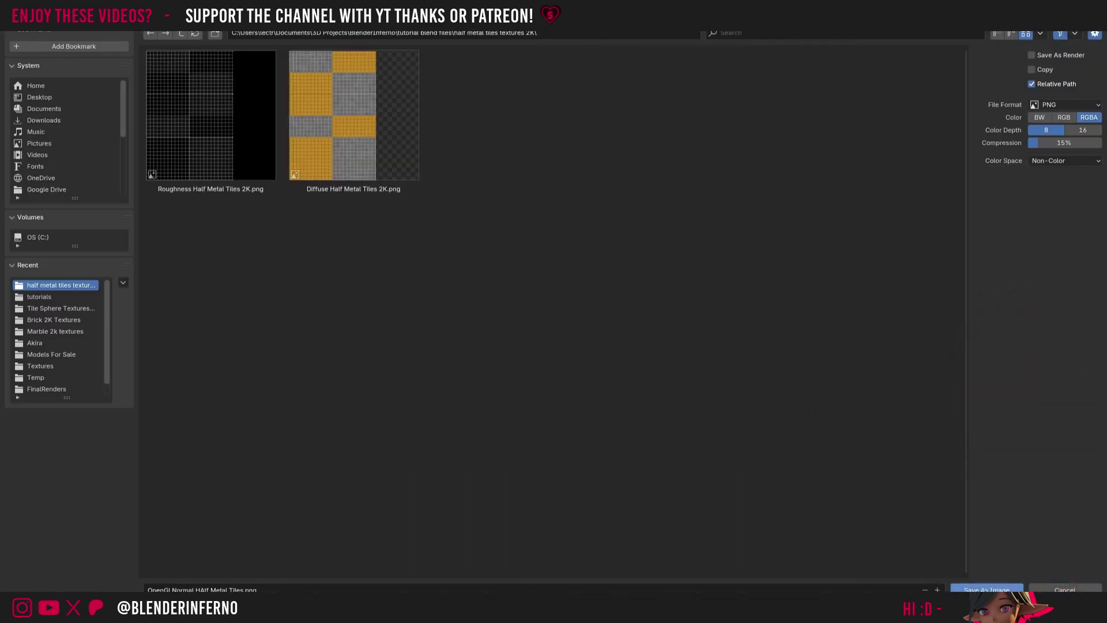
pyautogui.click(987, 590)
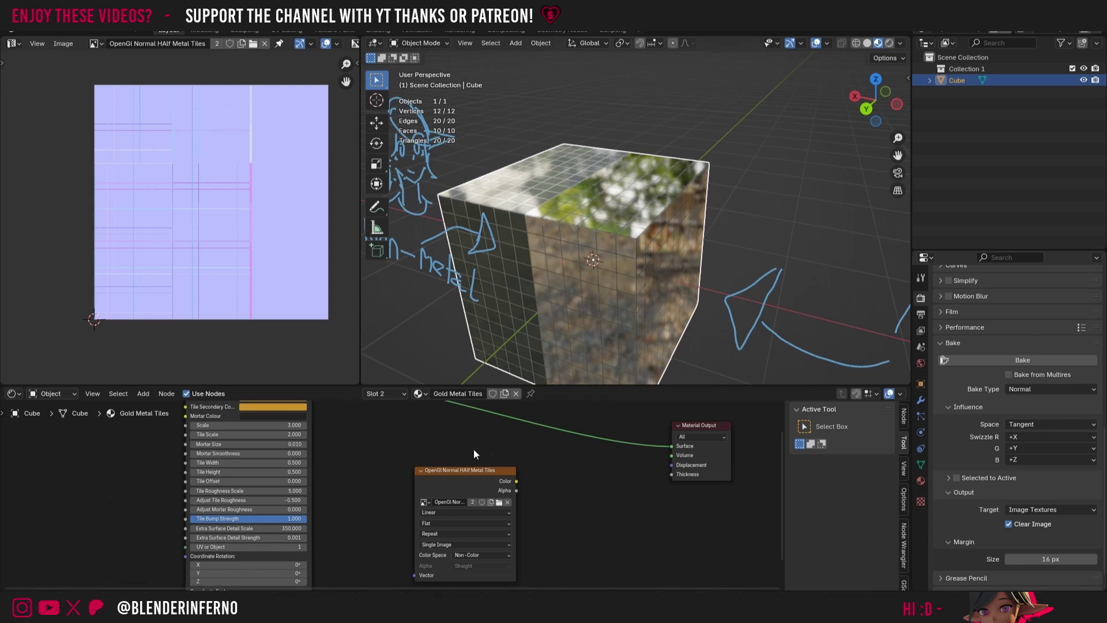
pyautogui.click(470, 476)
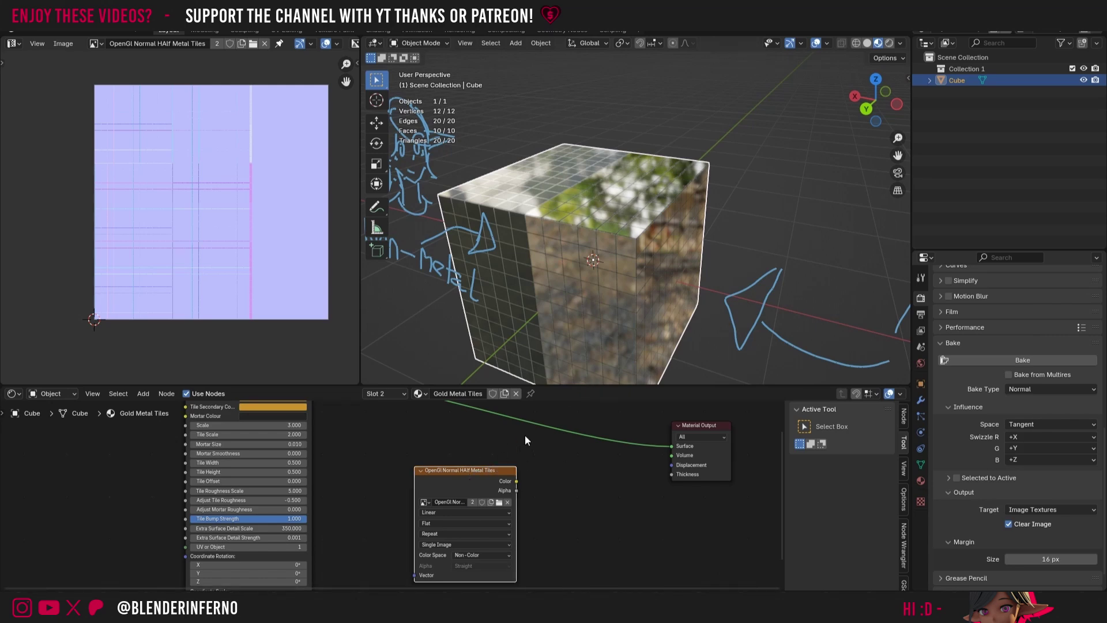
# Delete the normal map's Image Texture node from the Gold Metal Tiles material and switch to the Basic Tiles material
pyautogui.press('x')
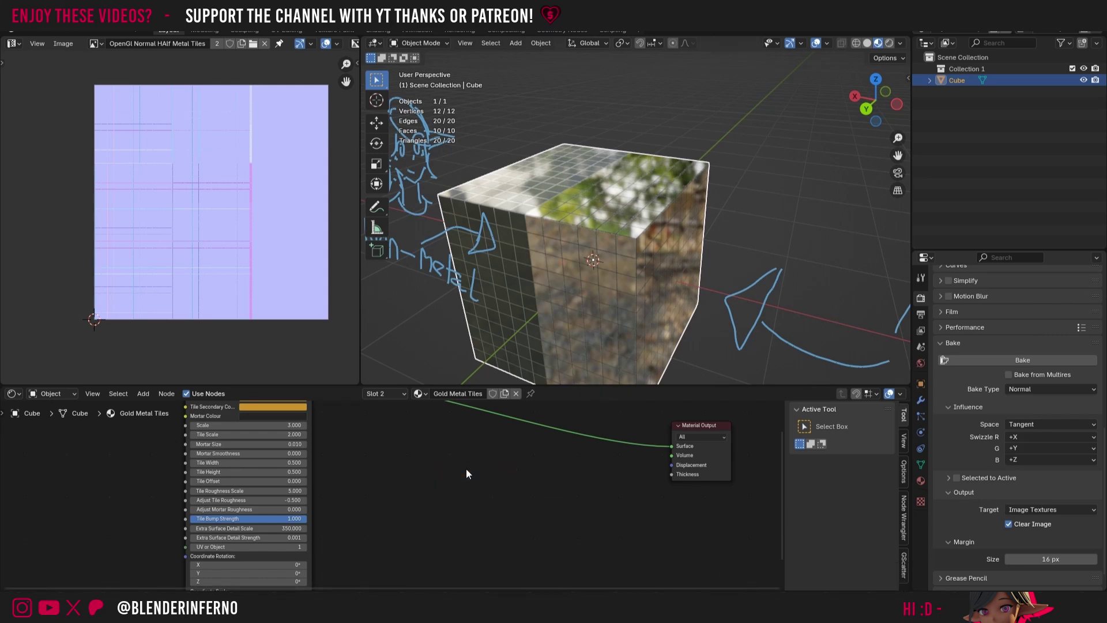
pyautogui.click(921, 480)
pyautogui.scroll(10, 973, 374)
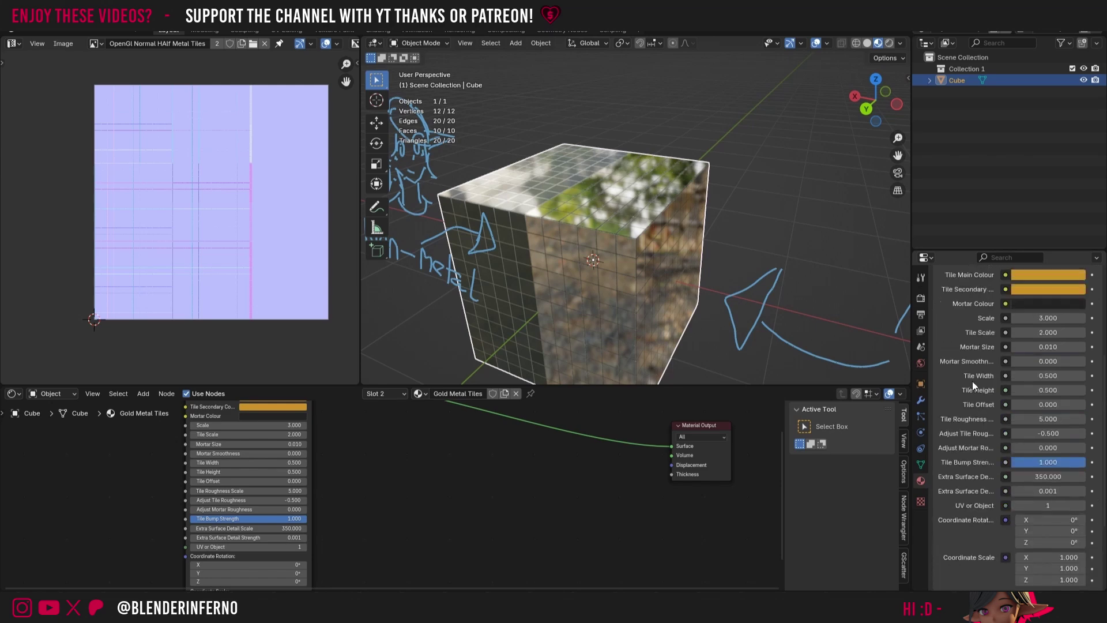
pyautogui.click(973, 300)
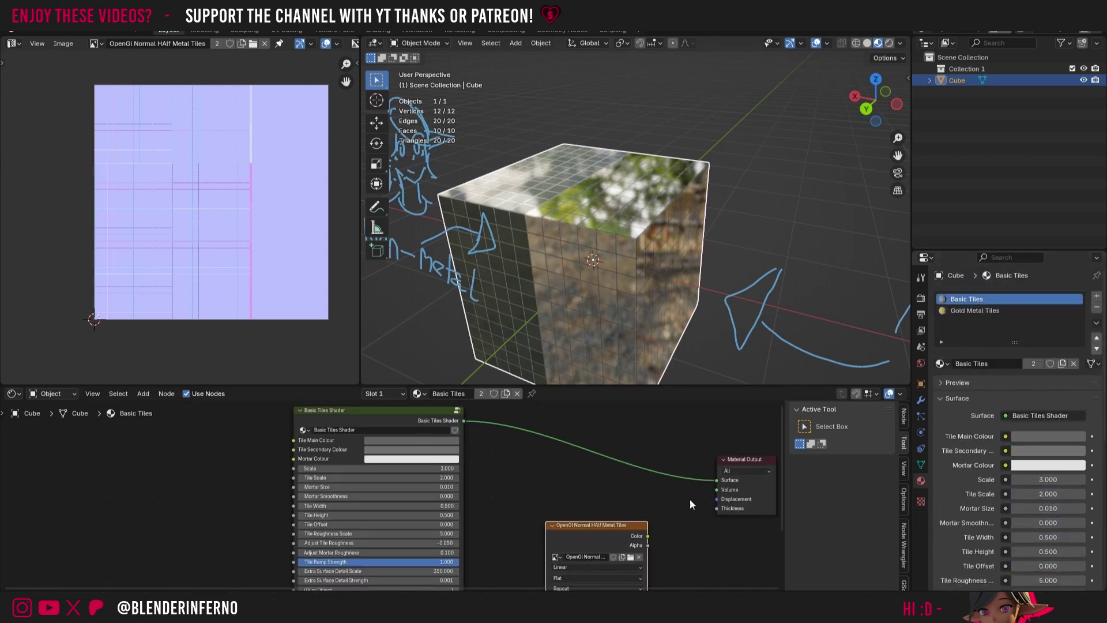
# Assign a new 2048 px image named Metal Half Metal Tiles to the Basic Tiles texture node, with its color space set to Non-Color
pyautogui.keyDown('shift'); pyautogui.scroll(-3, 727, 512); pyautogui.keyUp('shift')
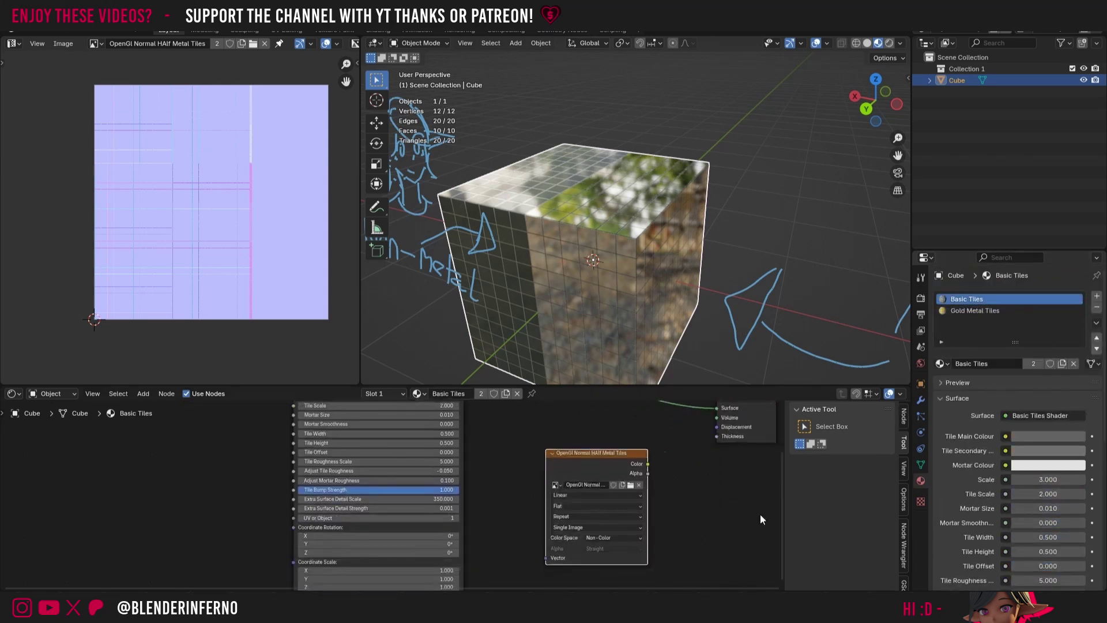
pyautogui.click(638, 485)
pyautogui.click(590, 485)
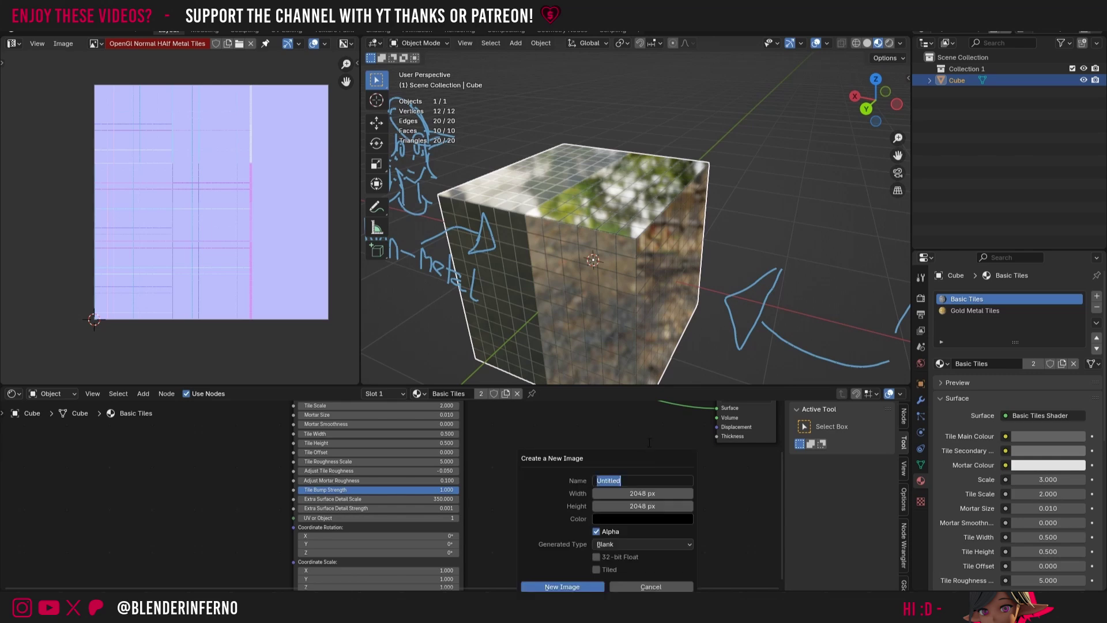
pyautogui.write('Metal Half Metal Tiles')
pyautogui.press('Return')
pyautogui.click(604, 539)
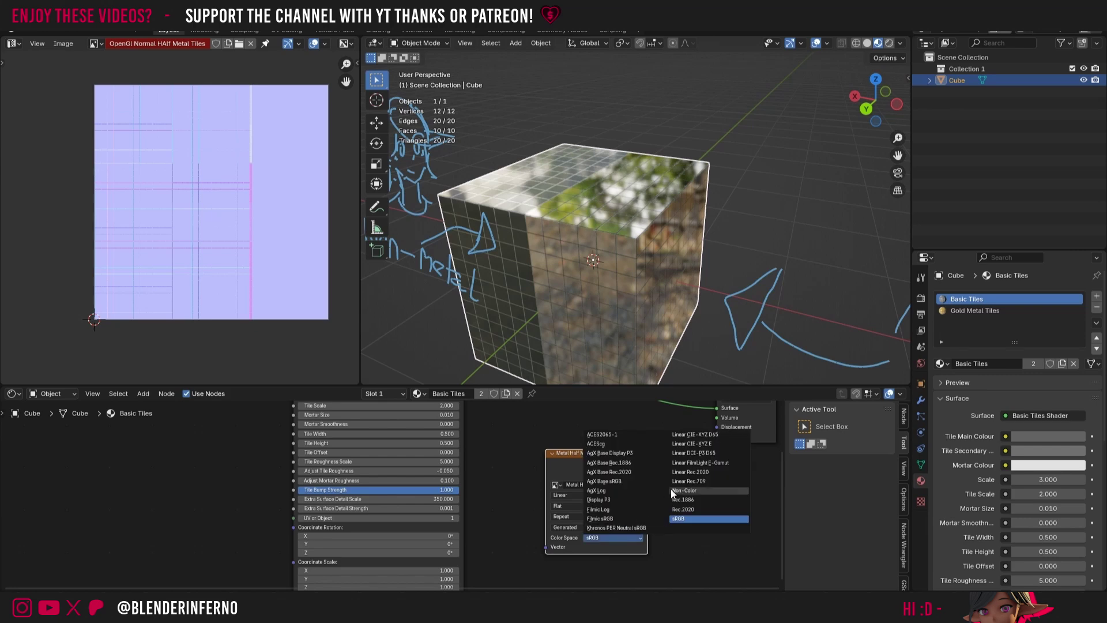
pyautogui.click(684, 486)
# Check the emission color and strength of the Principled BSDF inside the Basic Tiles Shader group, and return to the material
pyautogui.press('Home')
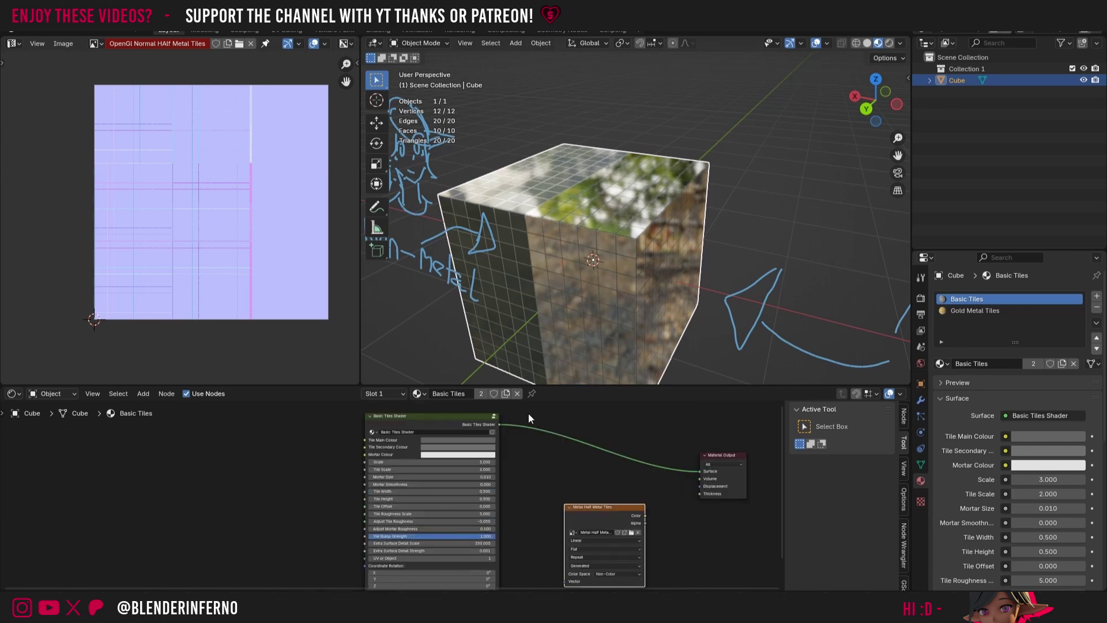
pyautogui.click(494, 416)
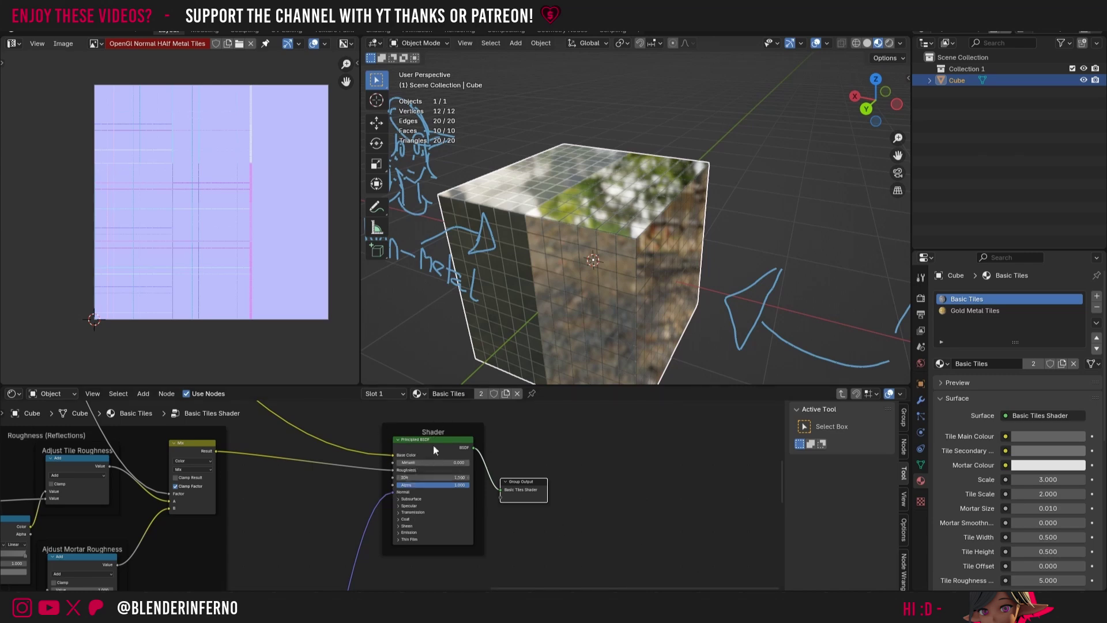
pyautogui.click(397, 532)
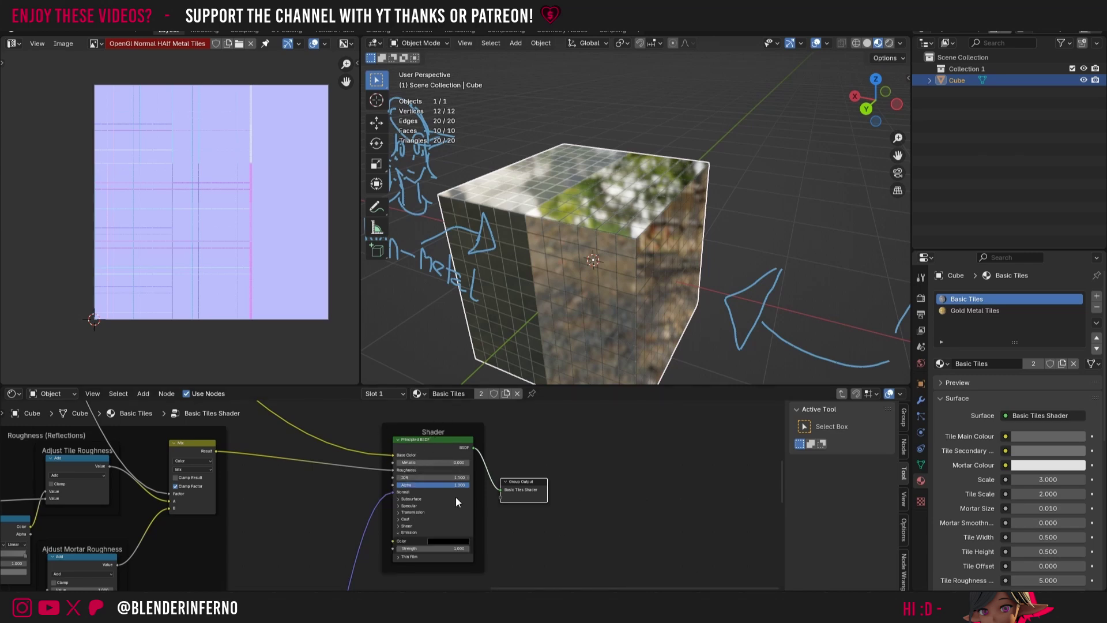
pyautogui.scroll(2, 456, 497)
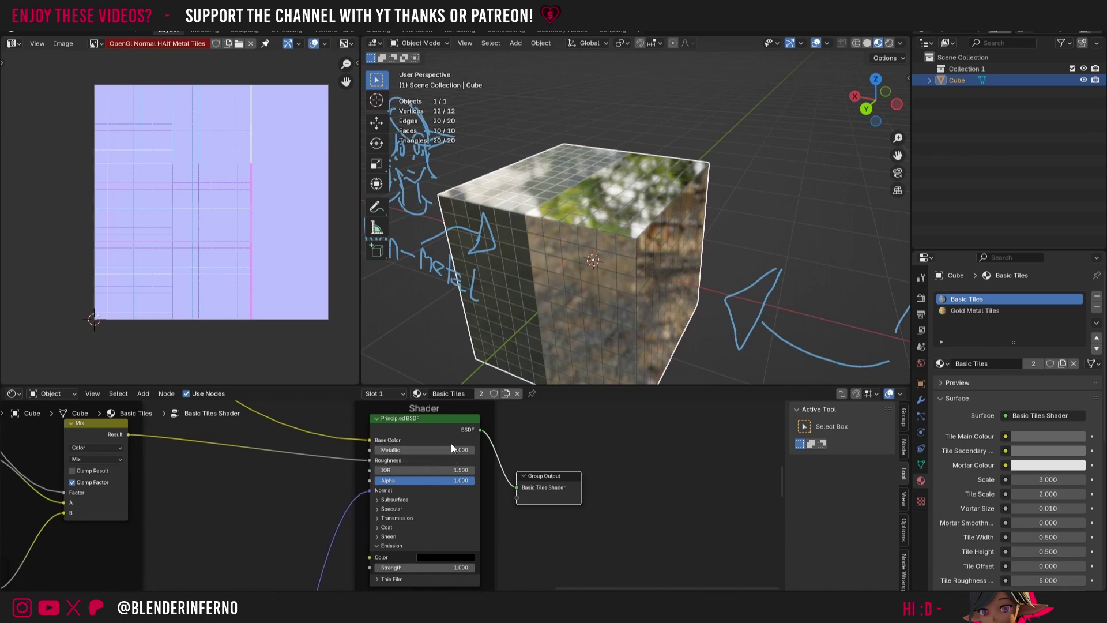
pyautogui.click(442, 559)
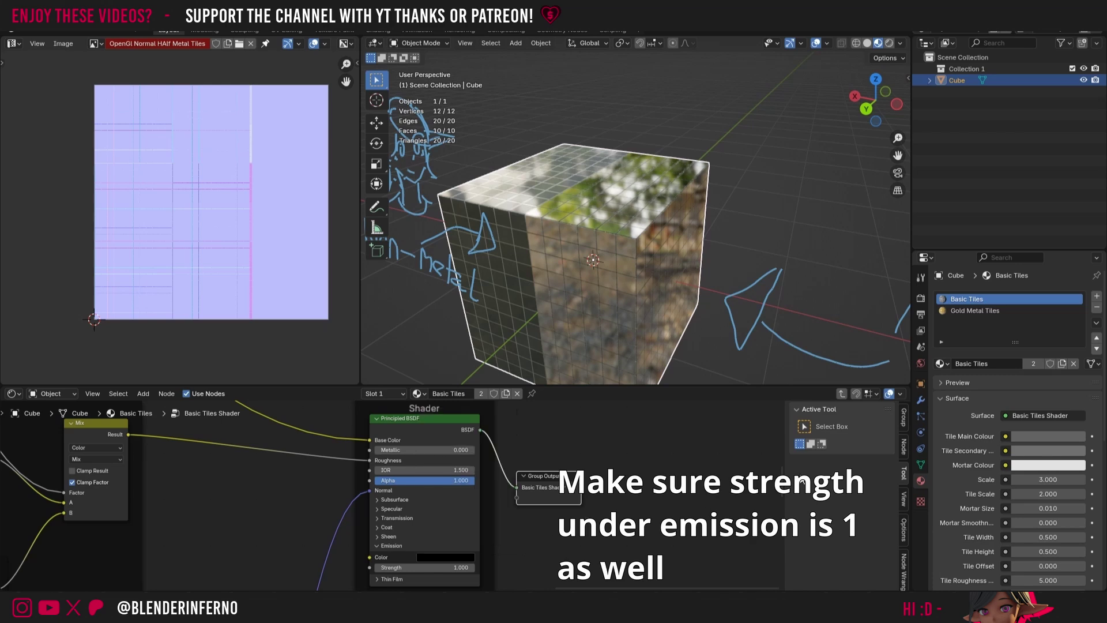
pyautogui.click(843, 393)
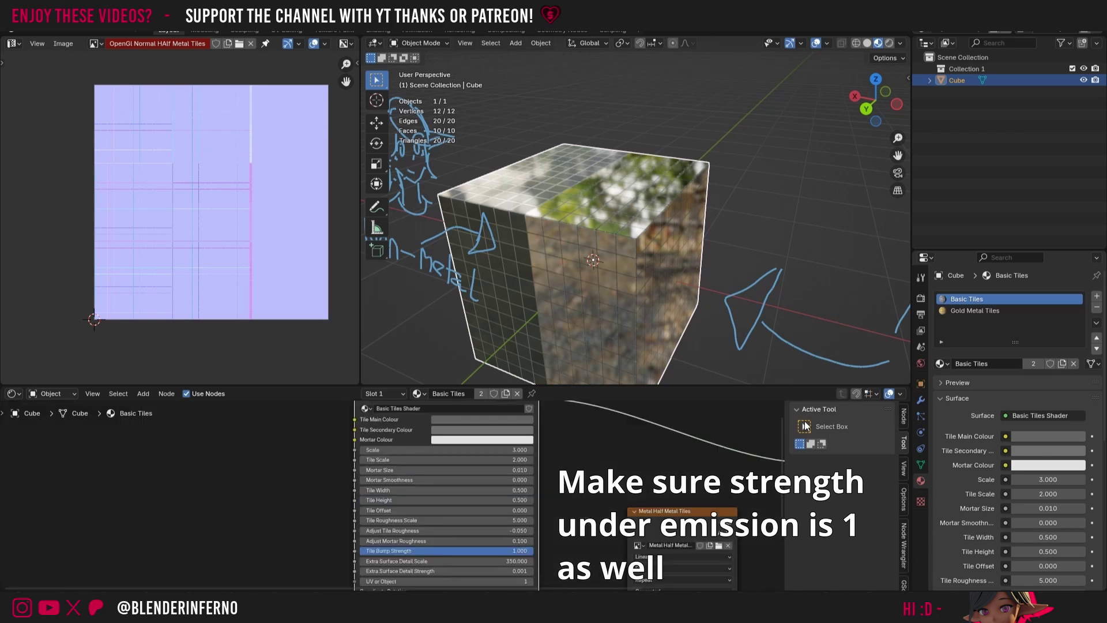
# Set the bake type to Emit and bake to the Metal Half Metal Tiles image
pyautogui.click(922, 298)
pyautogui.scroll(-10, 1002, 386)
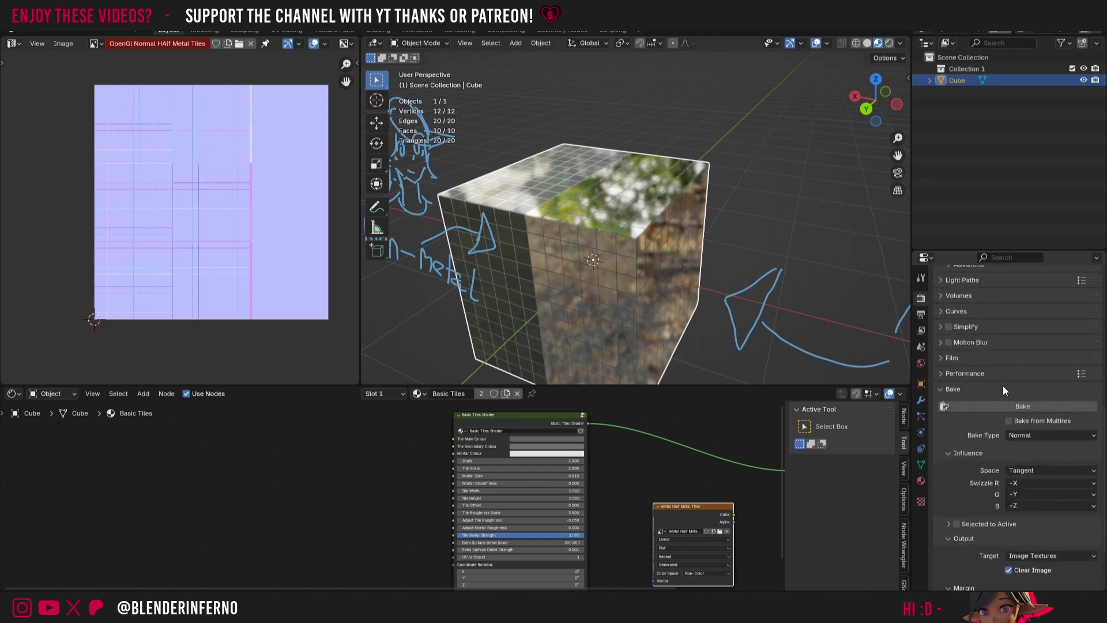
pyautogui.scroll(-3, 1003, 386)
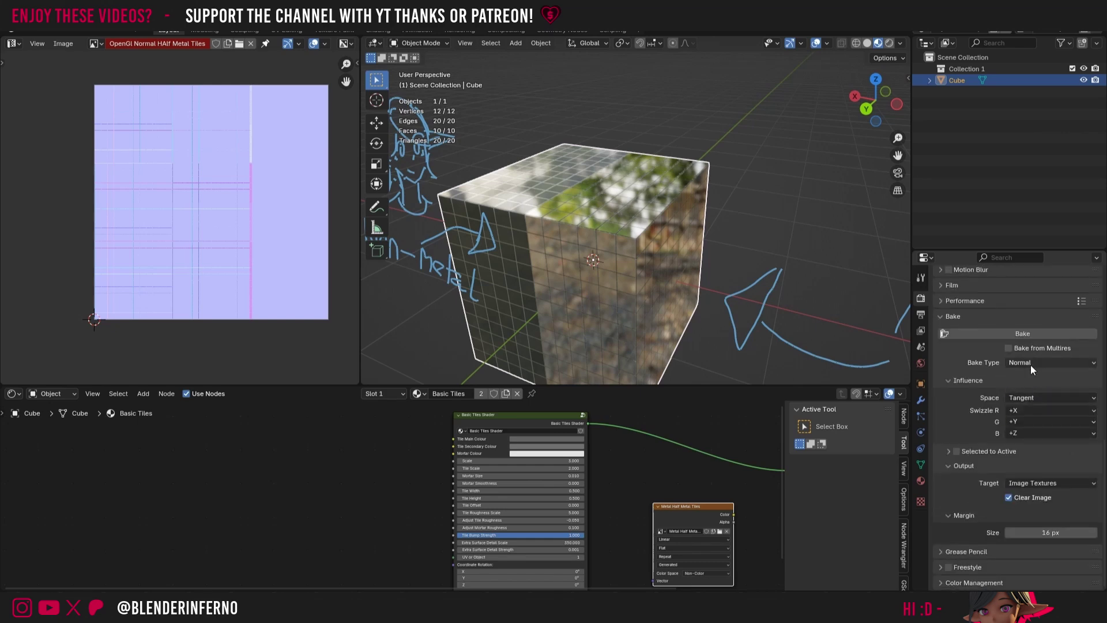
pyautogui.click(1030, 365)
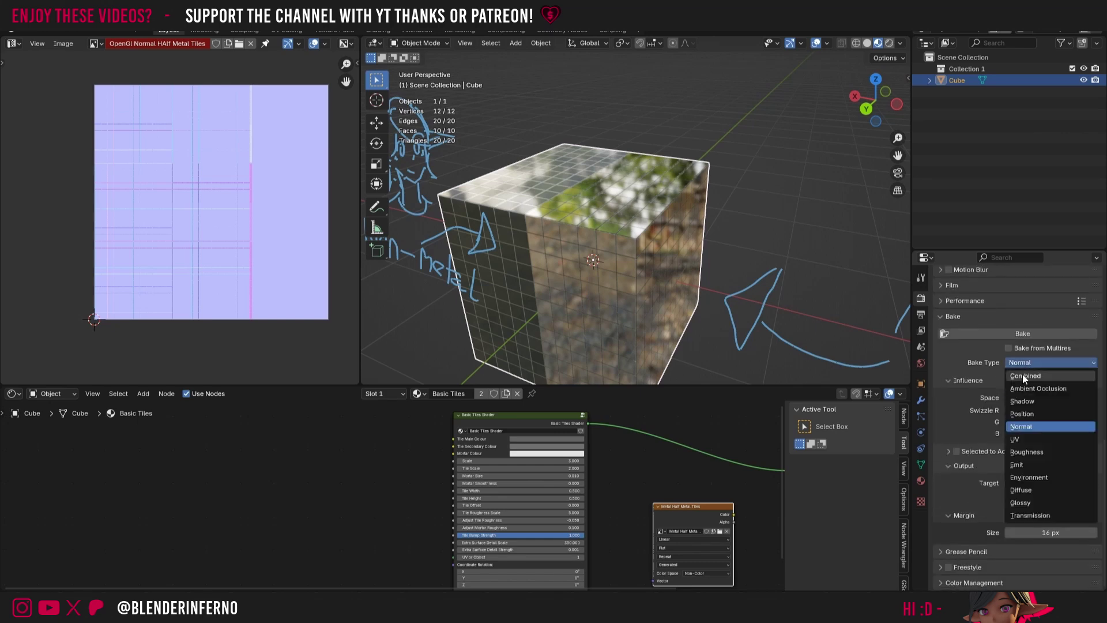
pyautogui.click(1028, 464)
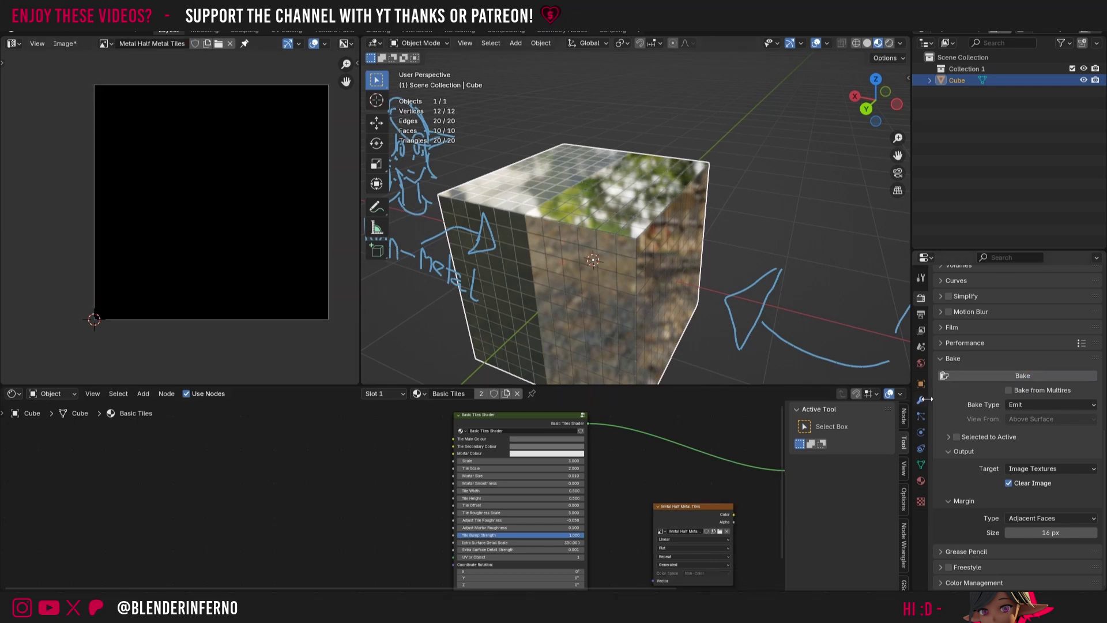
# Add an Image Texture node using the Metal Half Metal Tiles image to the Gold Metal Tiles material
pyautogui.click(921, 480)
pyautogui.scroll(5, 946, 444)
pyautogui.scroll(5, 957, 404)
pyautogui.click(966, 311)
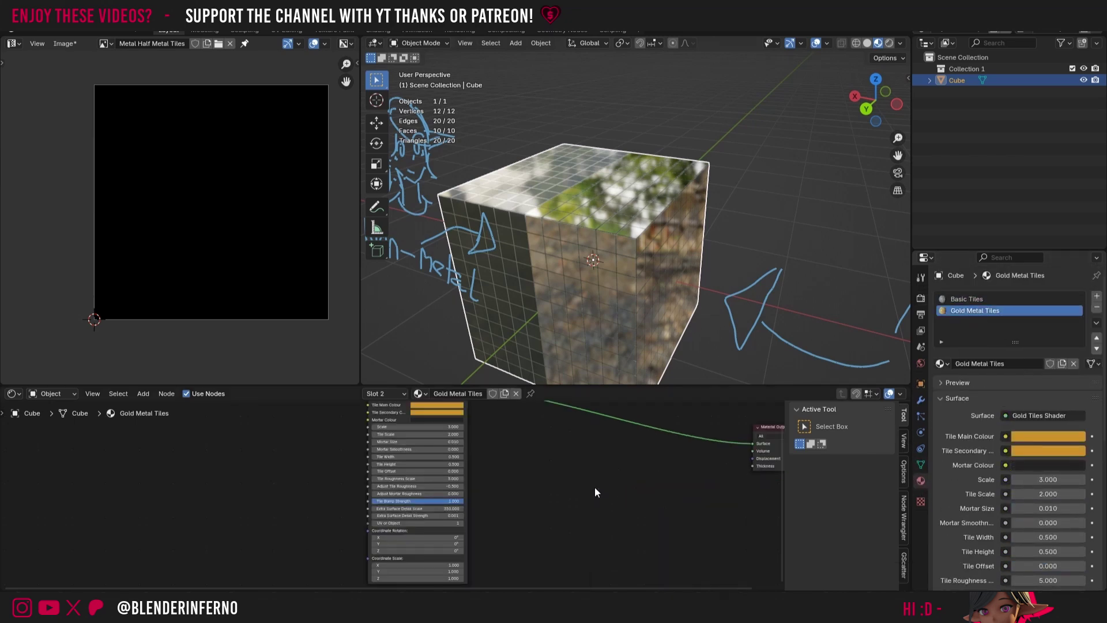
pyautogui.hotkey('shift', 'a')
pyautogui.moveTo(583, 487)
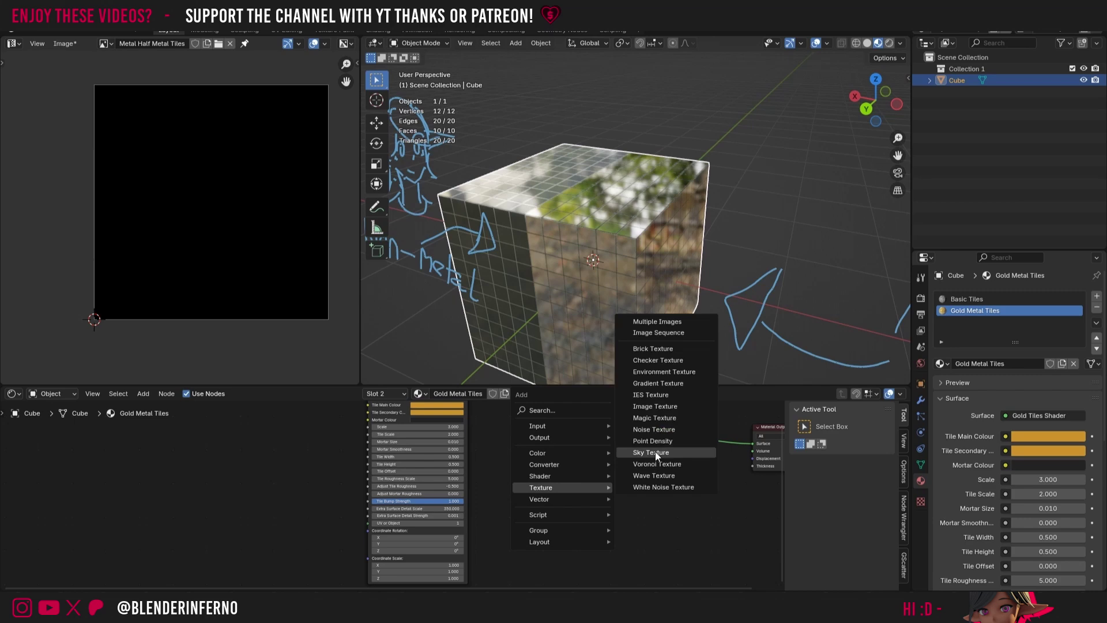
pyautogui.click(652, 406)
pyautogui.click(611, 481)
pyautogui.click(578, 495)
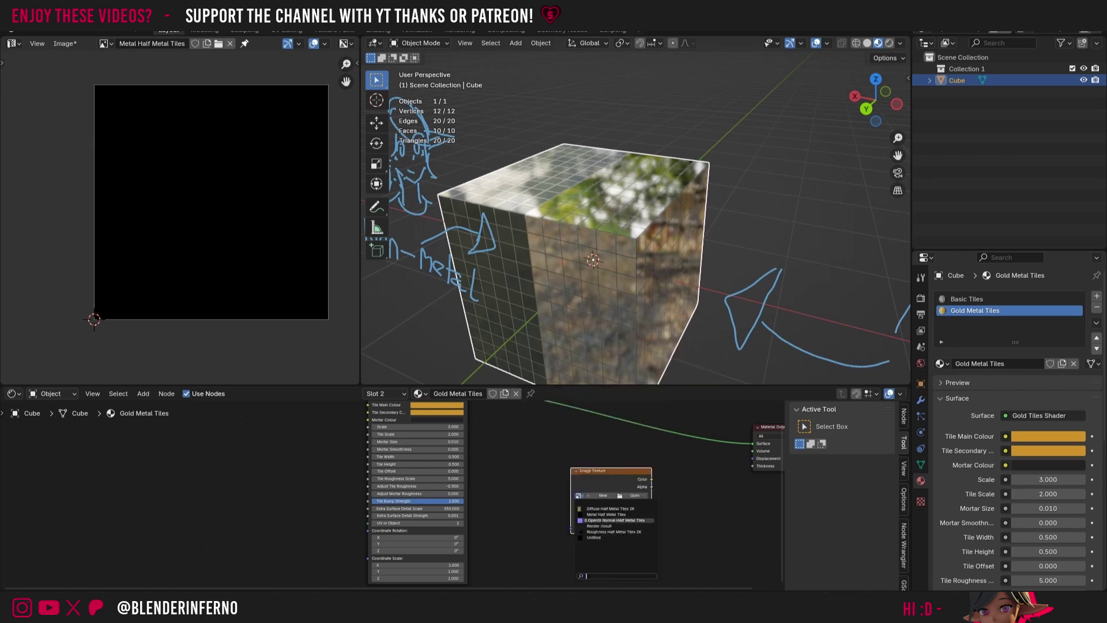
pyautogui.click(606, 514)
# Set the emission strength to 1 on the Principled BSDF inside the Gold Tiles Shader group and check its emission color
pyautogui.keyDown('ctrl'); pyautogui.scroll(2, 729, 458); pyautogui.keyUp('ctrl')
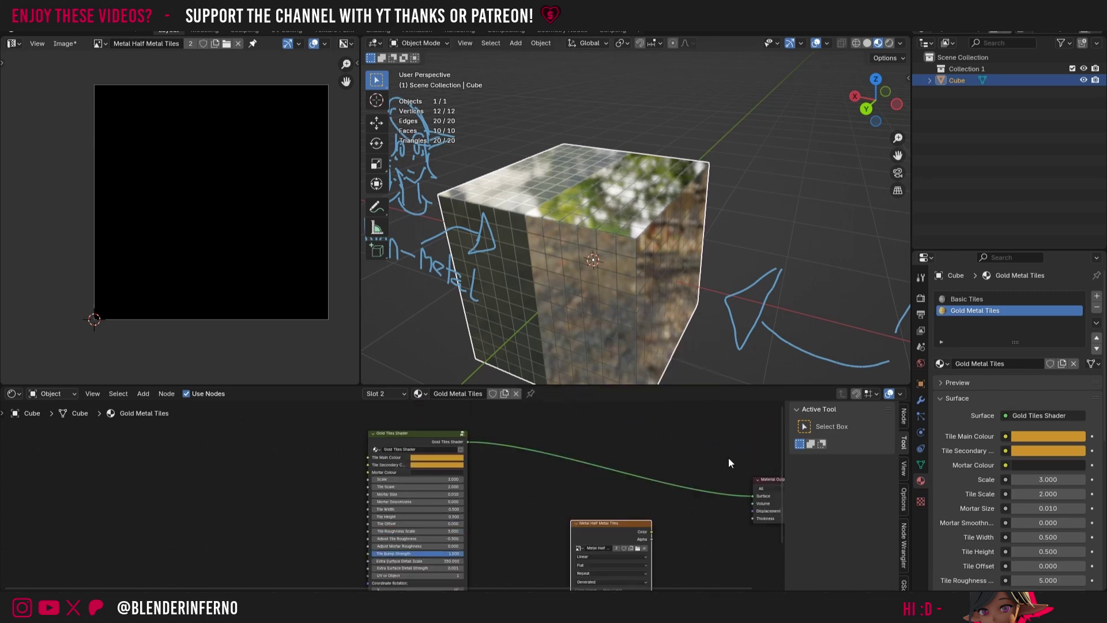
pyautogui.click(463, 433)
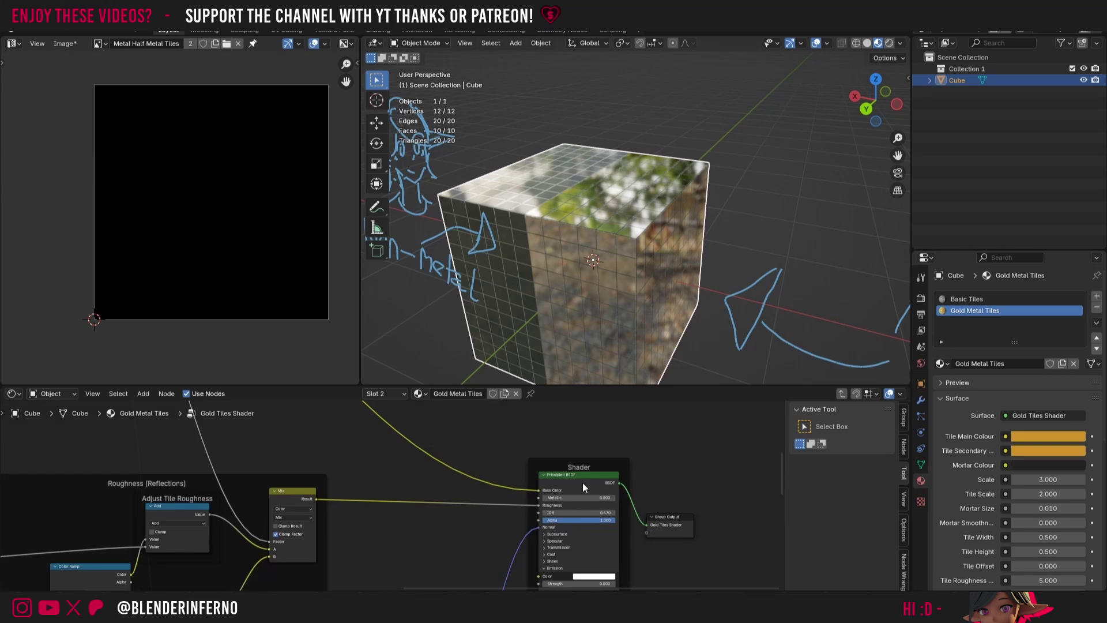
pyautogui.keyDown('ctrl'); pyautogui.scroll(-2, 774, 484); pyautogui.keyUp('ctrl')
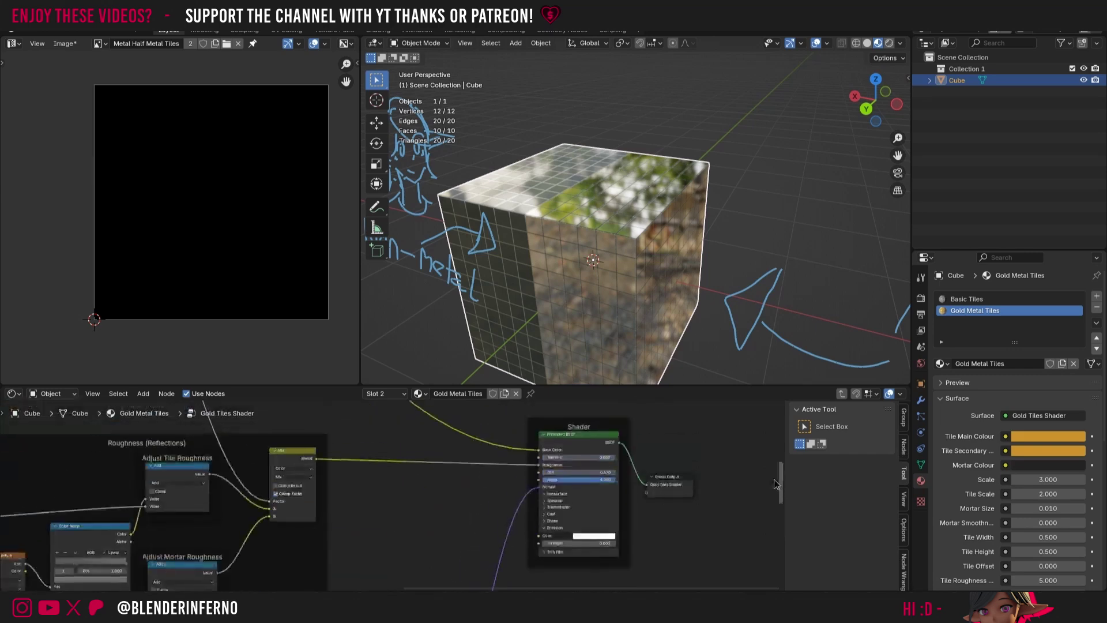
pyautogui.click(586, 544)
pyautogui.write('1')
pyautogui.press('Return')
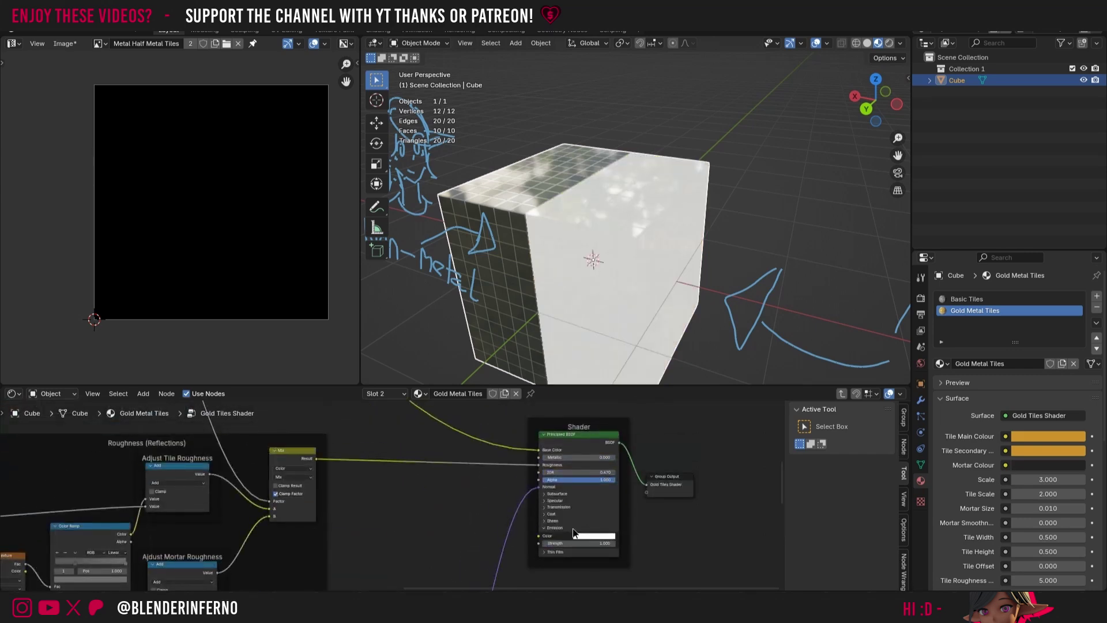
pyautogui.click(591, 538)
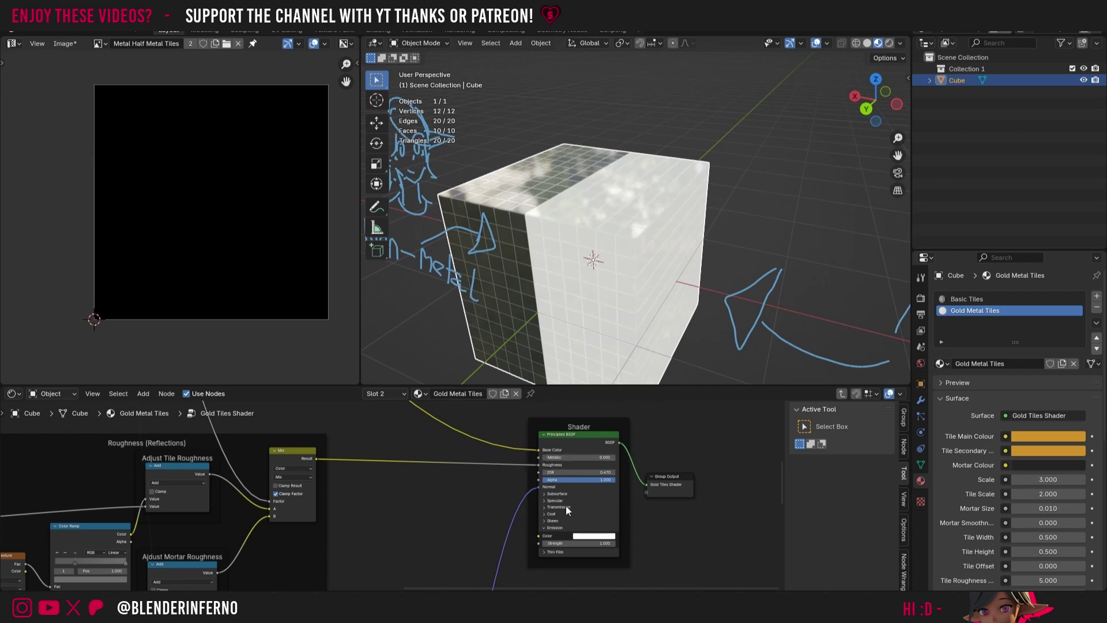
pyautogui.click(841, 394)
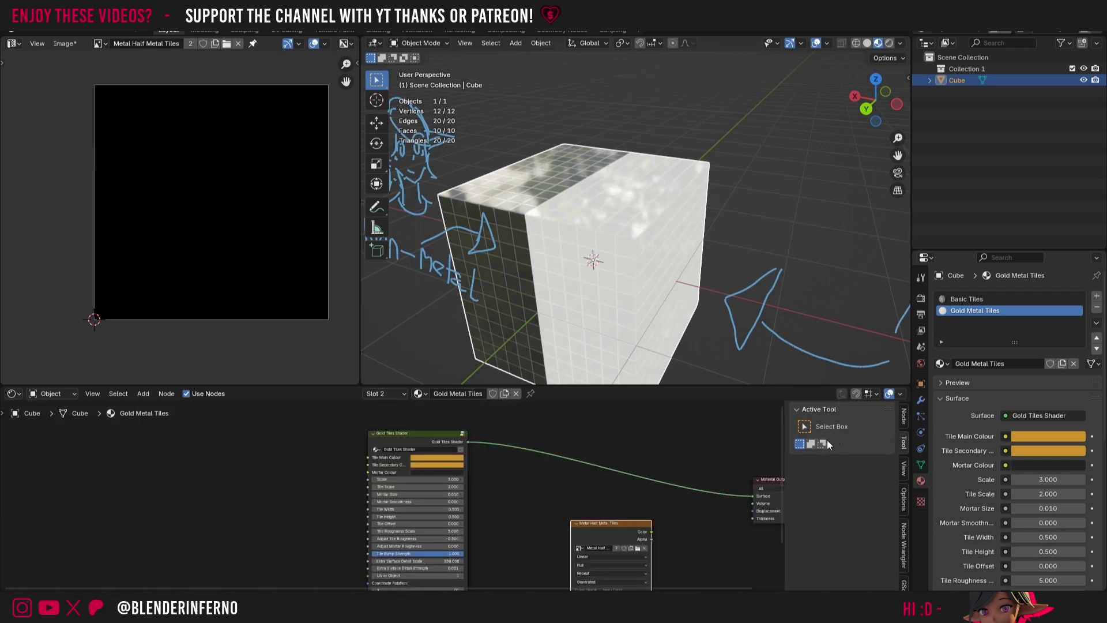
# Bake the emission of both tile materials to the shared Metal Half Metal Tiles image
pyautogui.click(921, 298)
pyautogui.scroll(-8, 1022, 374)
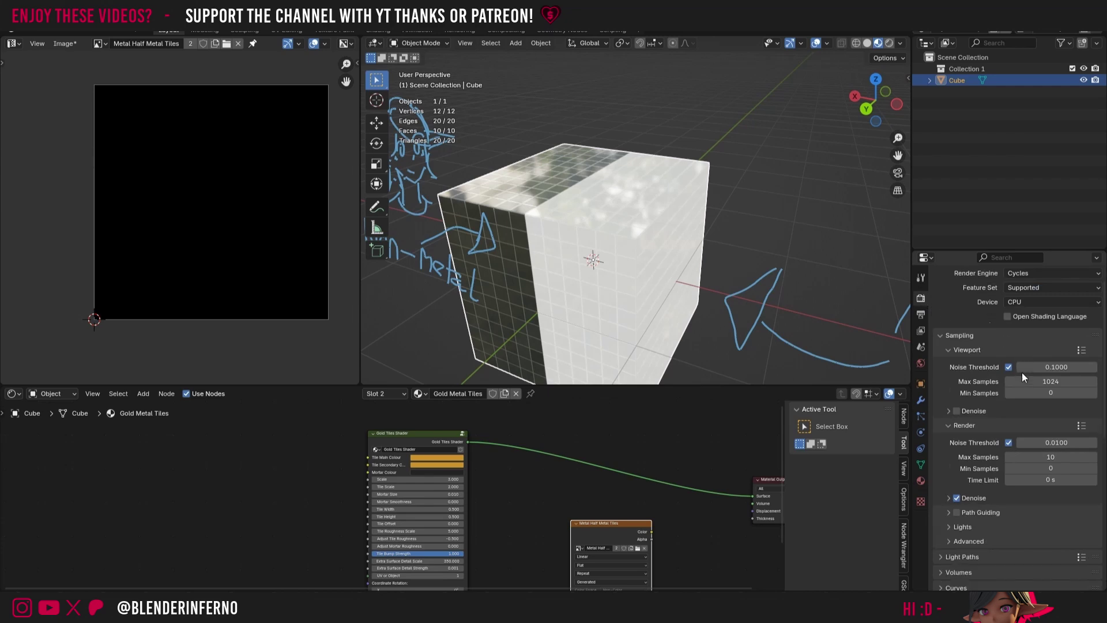
pyautogui.scroll(-5, 1023, 377)
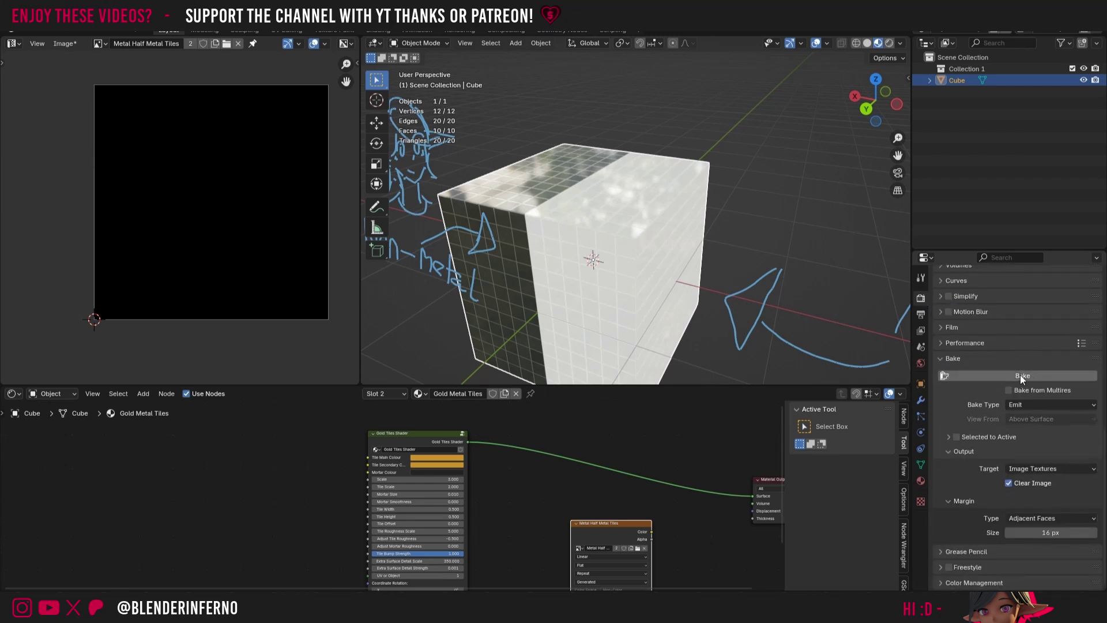
pyautogui.click(1019, 375)
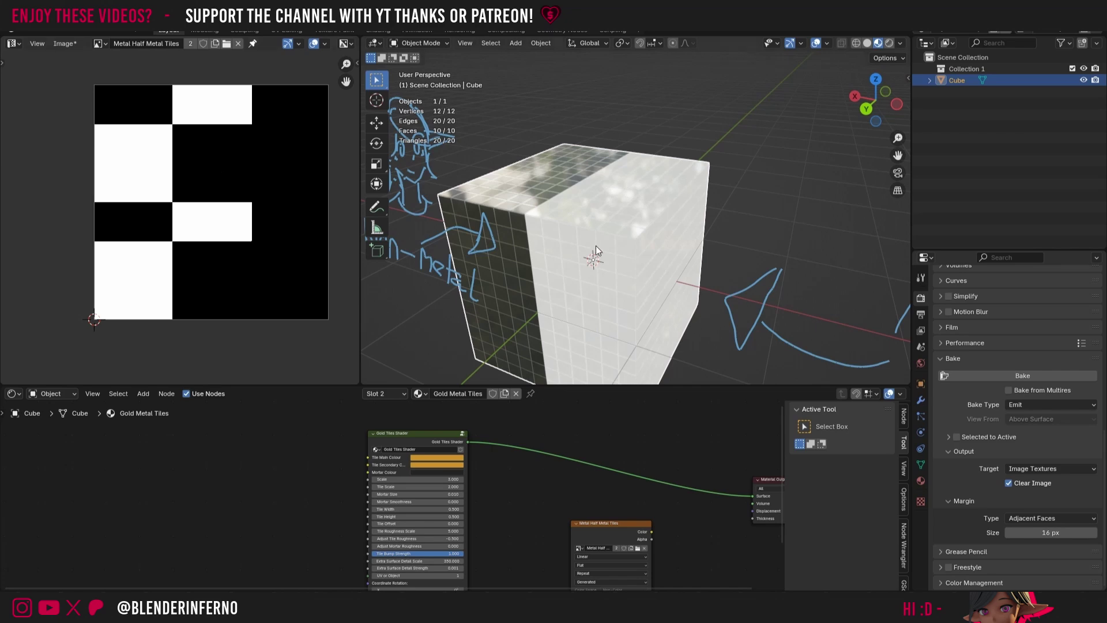
# Set the emission color to black and Metallic to 1 on the Gold Tiles Shader group's Principled BSDF, and leave the group
pyautogui.click(463, 433)
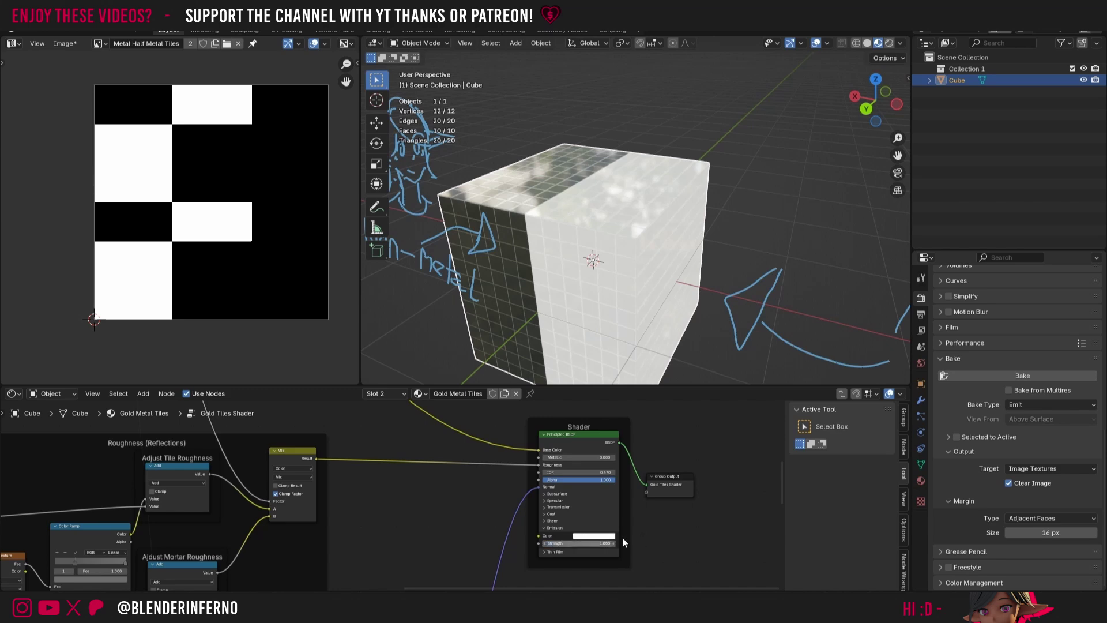
pyautogui.click(587, 537)
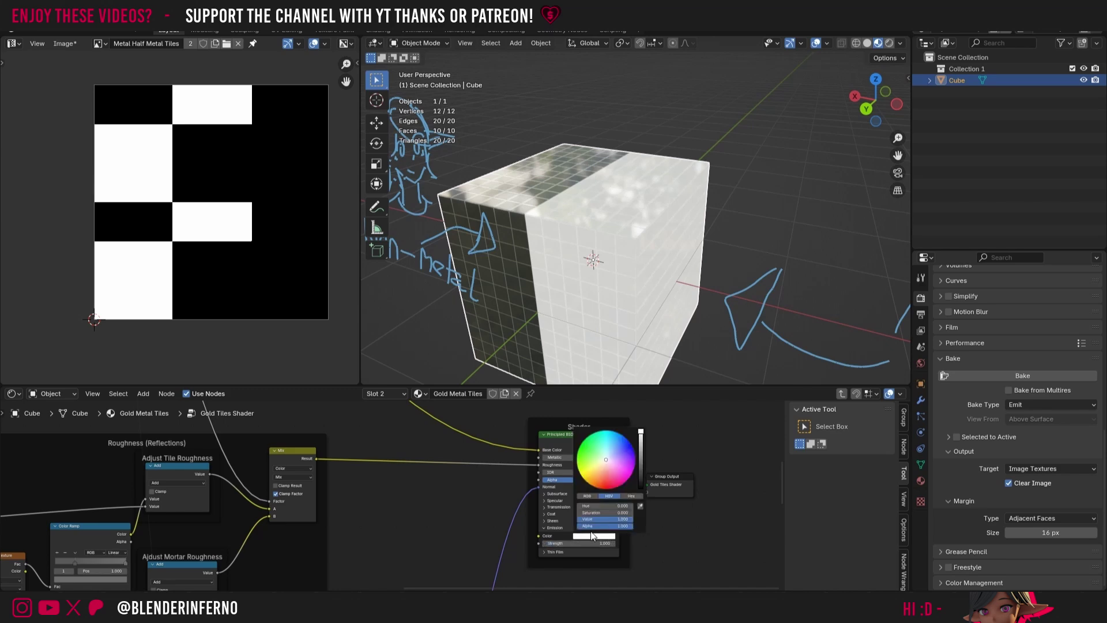
pyautogui.moveTo(619, 520); pyautogui.dragTo(577, 520)
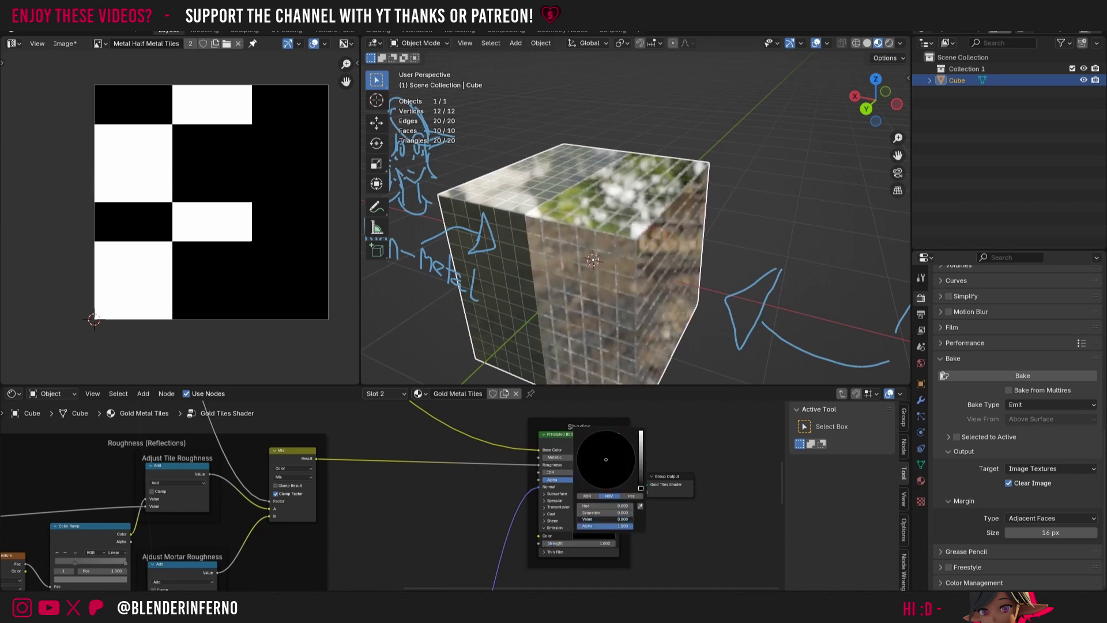
pyautogui.click(568, 457)
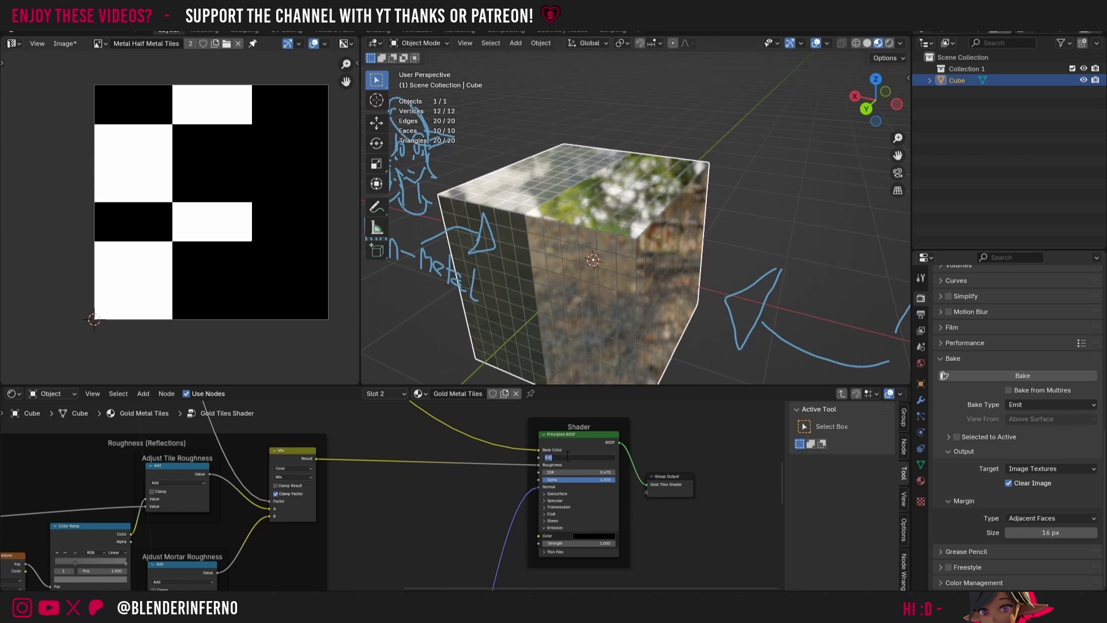
pyautogui.write('1')
pyautogui.press('Return')
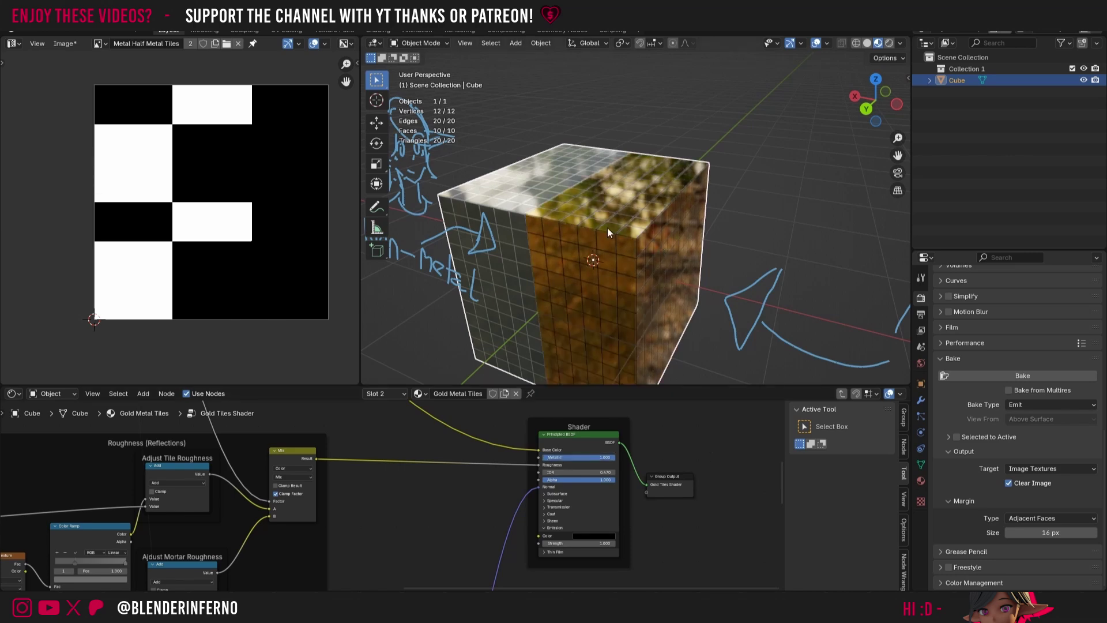
pyautogui.click(842, 394)
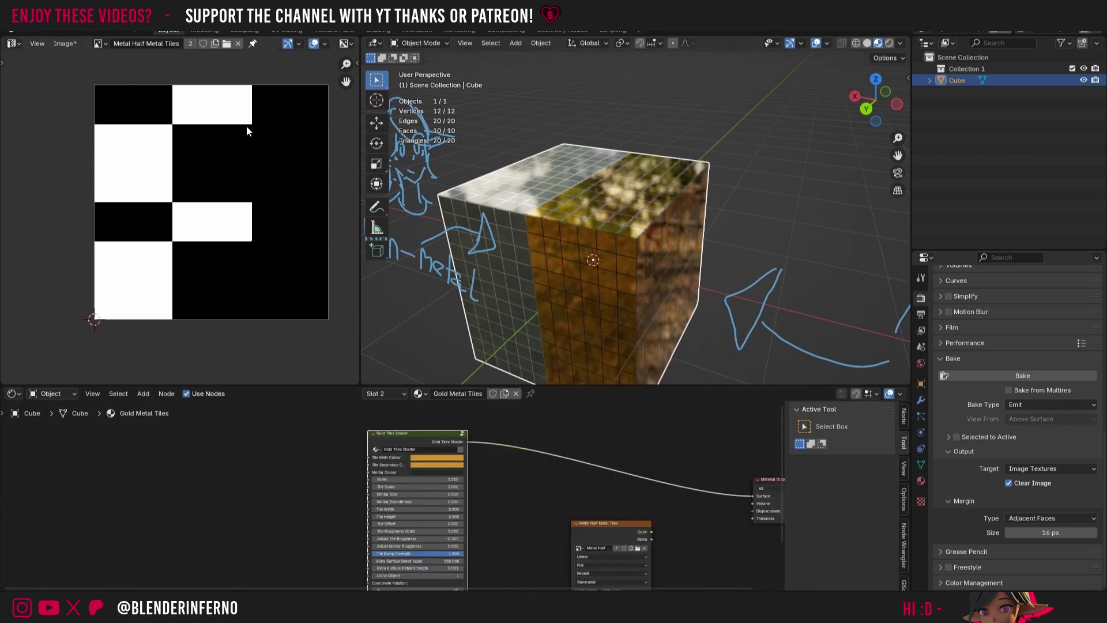
# Save the baked Metal Half Metal Tiles image as a PNG in the half metal tiles textures 2K folder
pyautogui.click(64, 43)
pyautogui.click(104, 161)
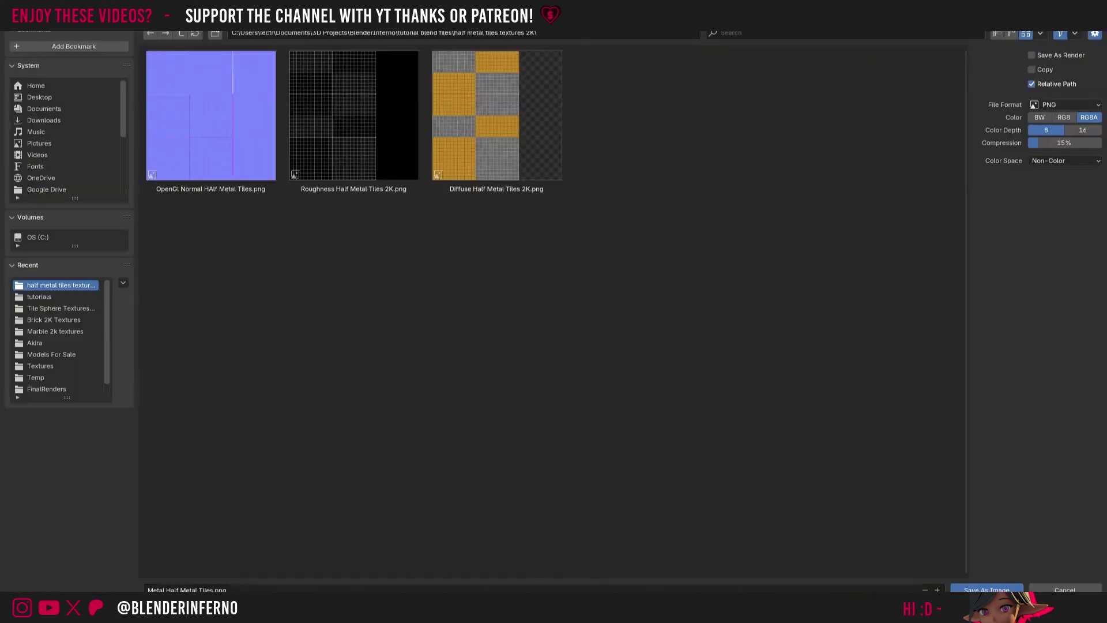
pyautogui.click(969, 587)
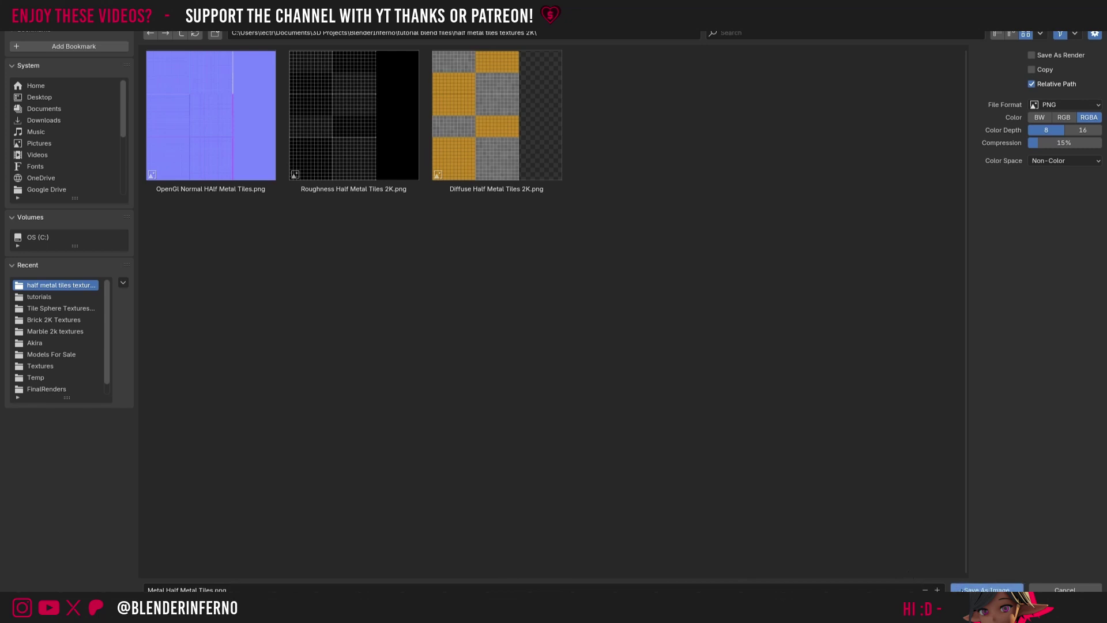
# Duplicate the tiled cube and move the copy about 3.6 m along the Y axis
pyautogui.scroll(-5, 763, 263)
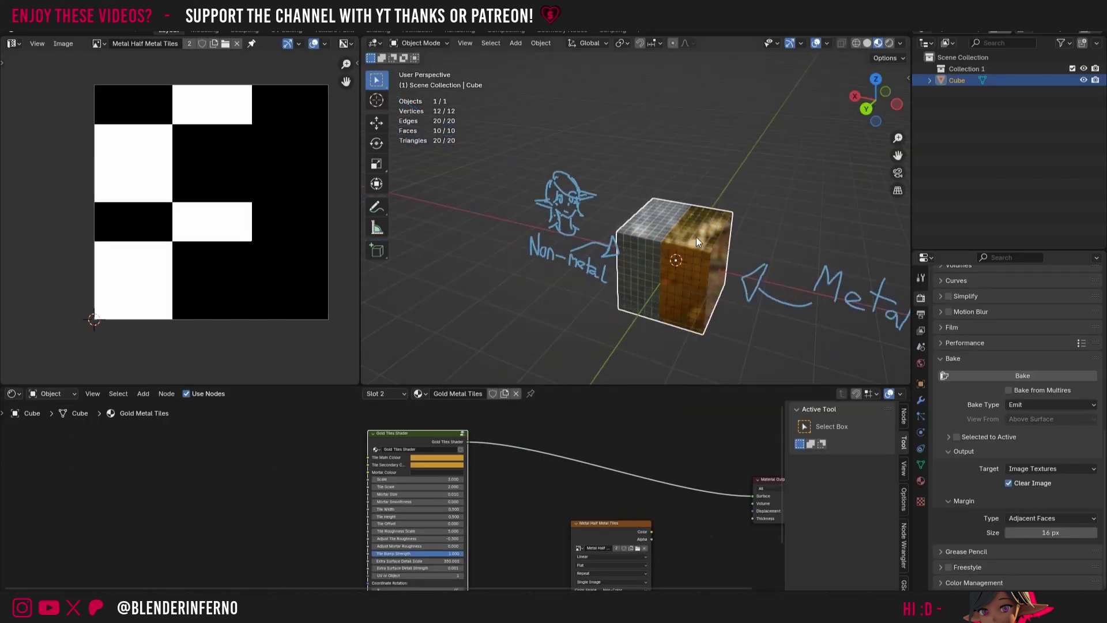
pyautogui.hotkey('shift', 'd')
pyautogui.rightClick(717, 225)
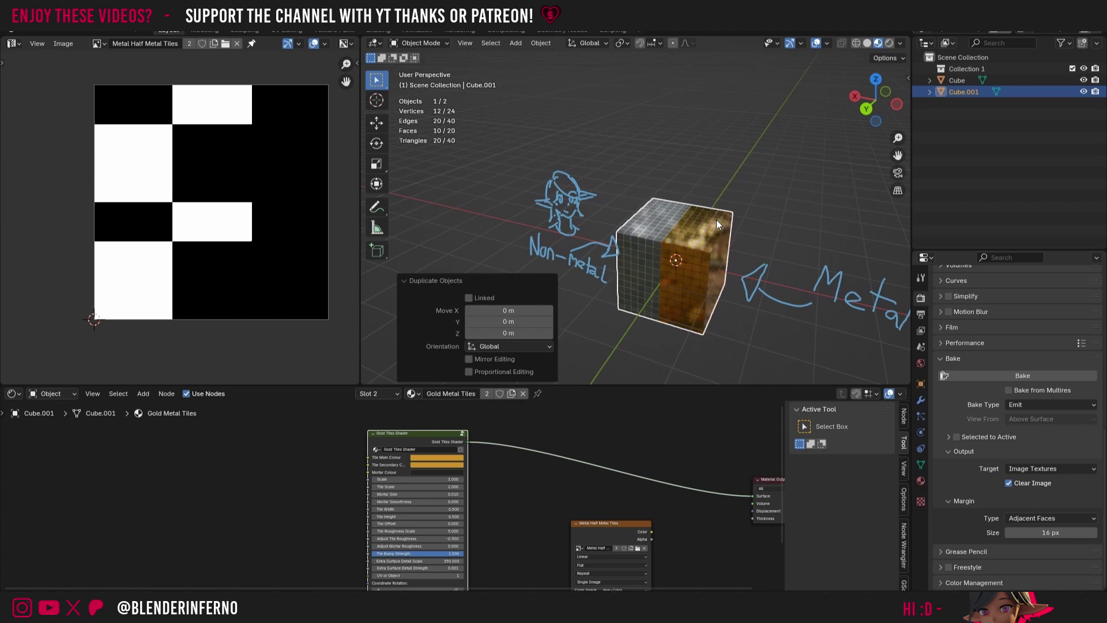
pyautogui.press('g')
pyautogui.press('y')
pyautogui.click(663, 329)
pyautogui.press('KP_Decimal')
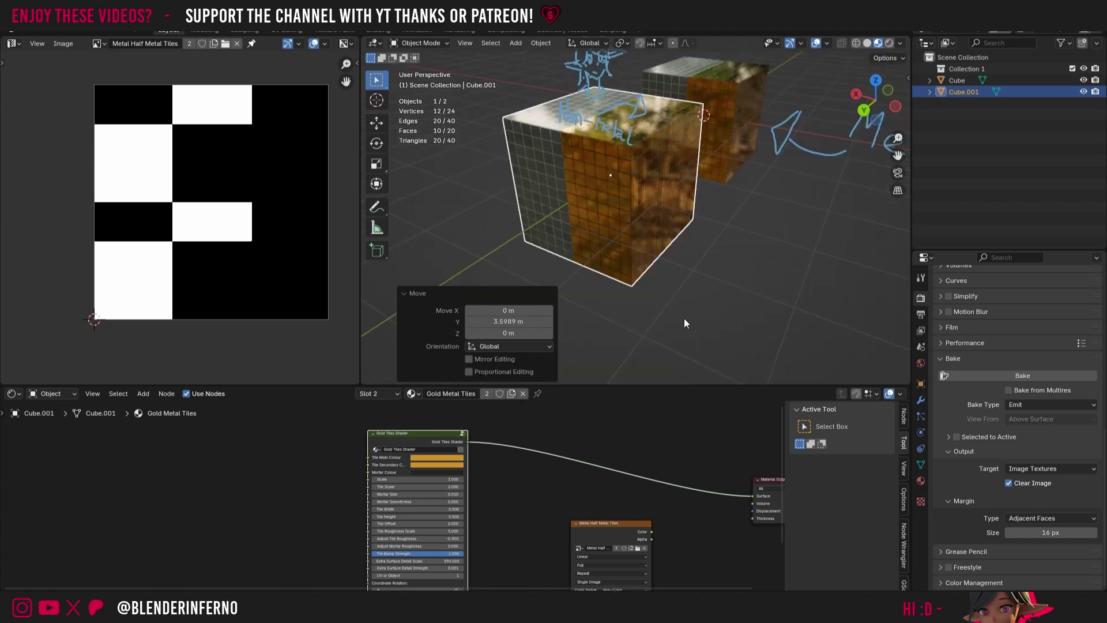
# Unlink the Gold Metal Tiles material from the duplicated cube and remove both of its material slots
pyautogui.click(524, 393)
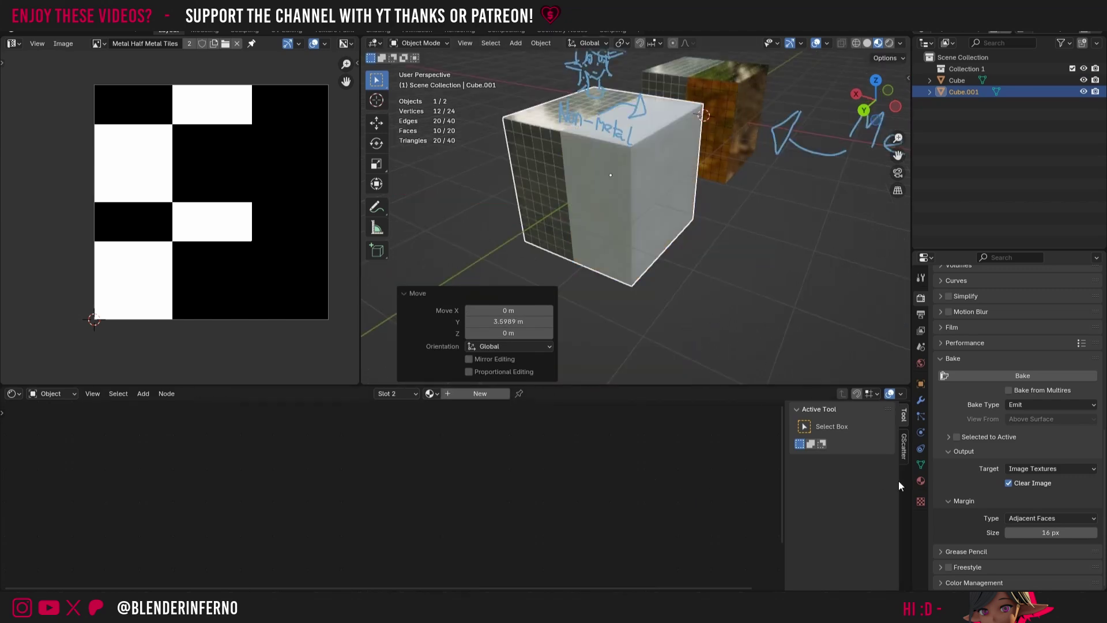
pyautogui.click(922, 481)
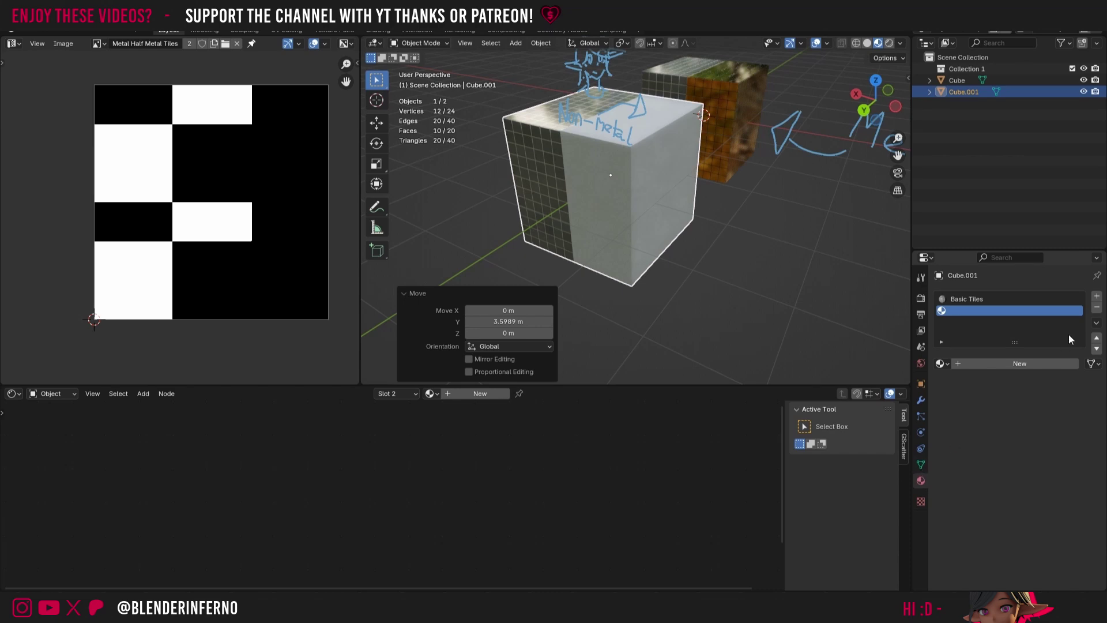
pyautogui.click(1097, 308)
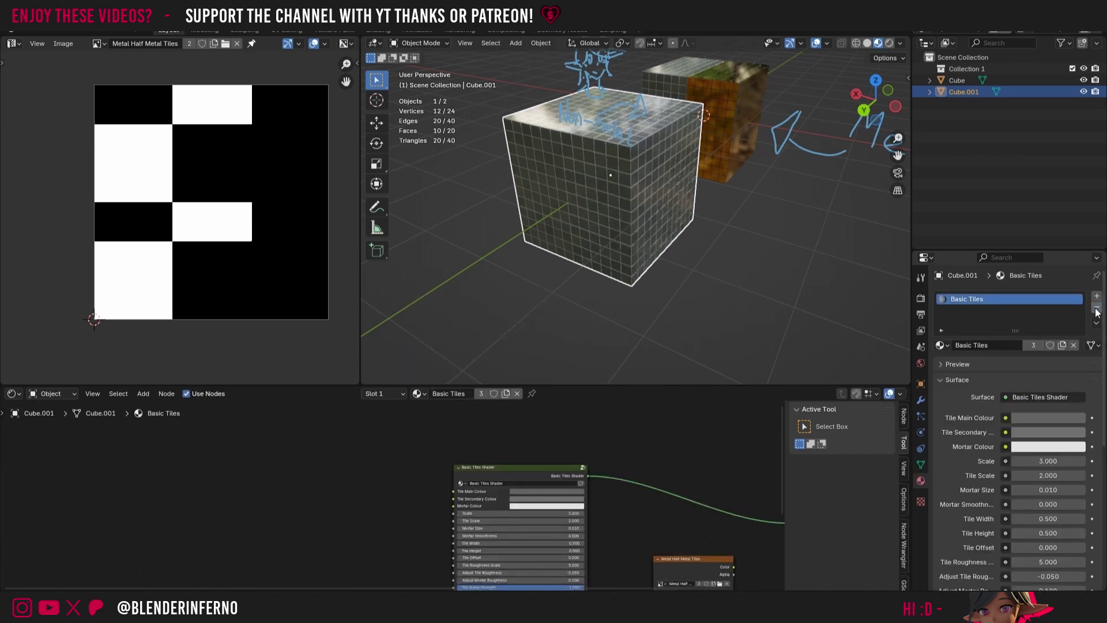
pyautogui.click(1097, 310)
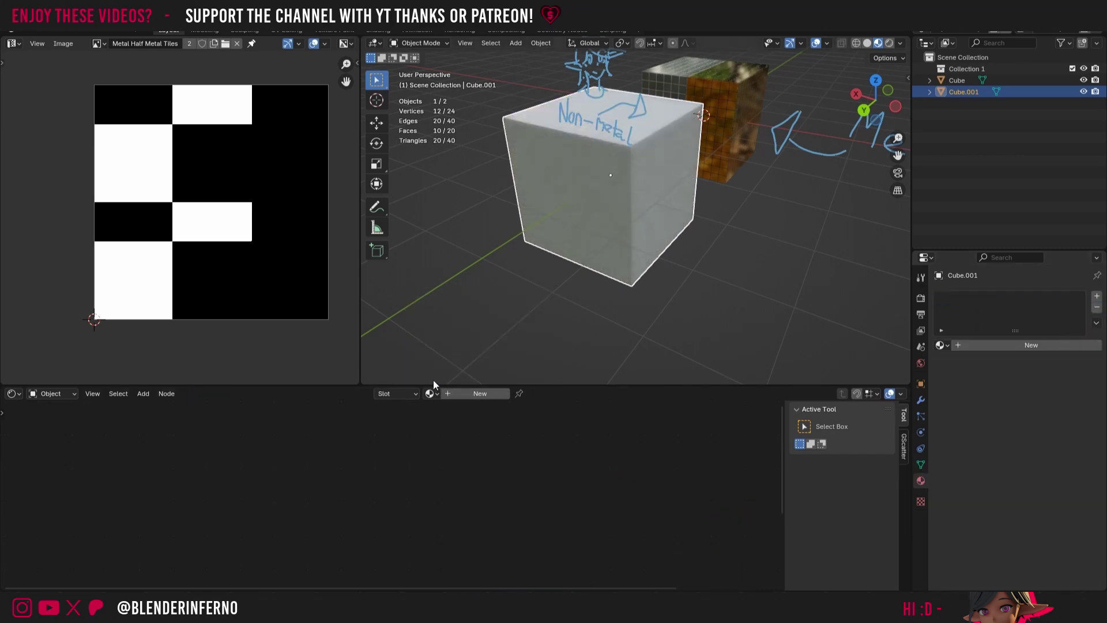
# Create a new material named Half metal tiles baked on the duplicated cube
pyautogui.click(461, 394)
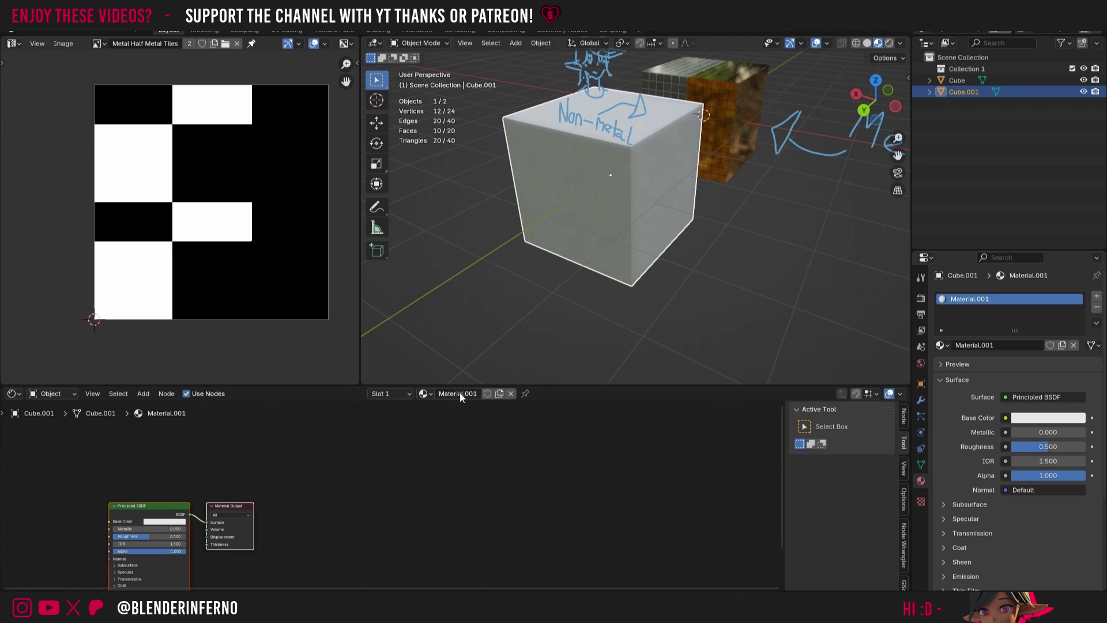
pyautogui.click(455, 394)
pyautogui.write('lf metal tiles baked')
pyautogui.press('Return')
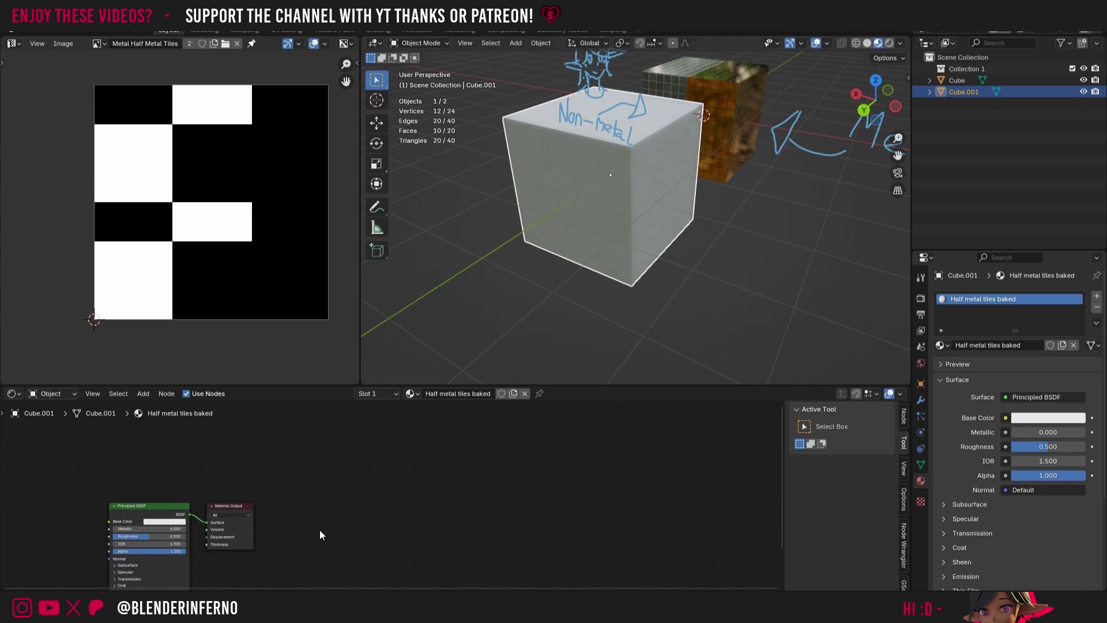
# Add an Image Texture node using the Diffuse Half Metal Tiles 2K image to the baked material
pyautogui.moveTo(284, 576); pyautogui.dragTo(389, 485)
pyautogui.hotkey('shift', 'a')
pyautogui.moveTo(277, 495)
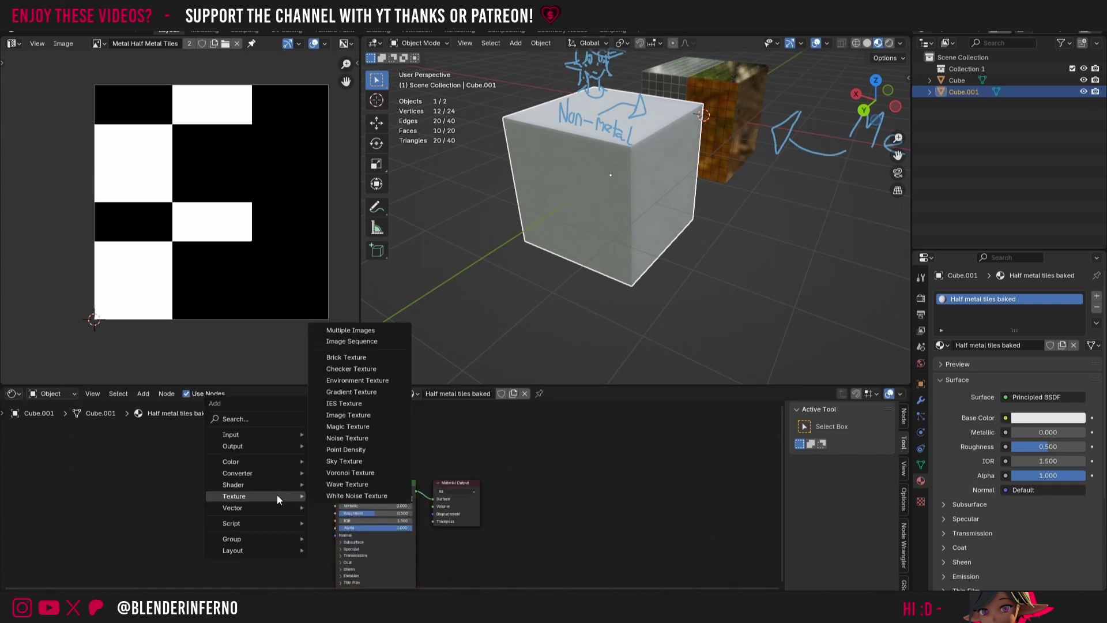
pyautogui.click(338, 416)
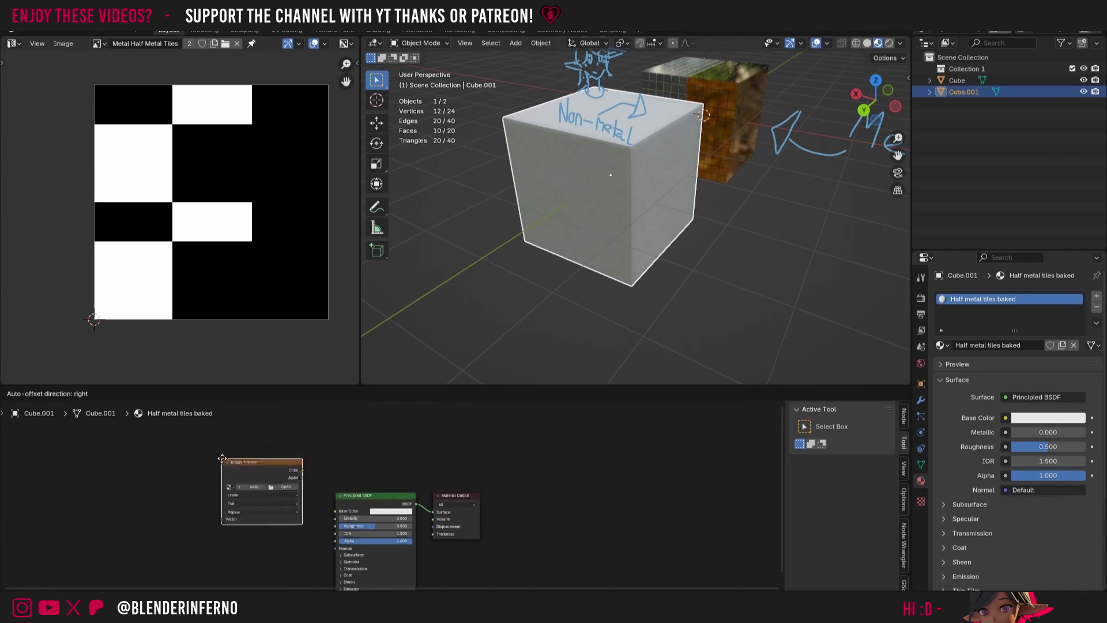
pyautogui.click(233, 521)
pyautogui.click(227, 512)
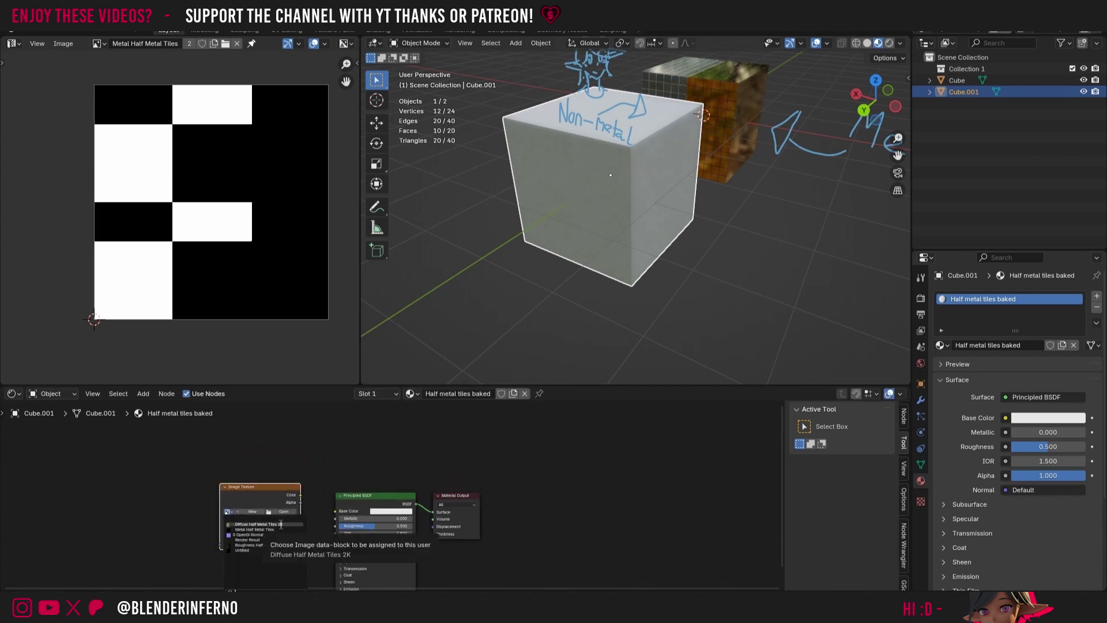
pyautogui.click(261, 525)
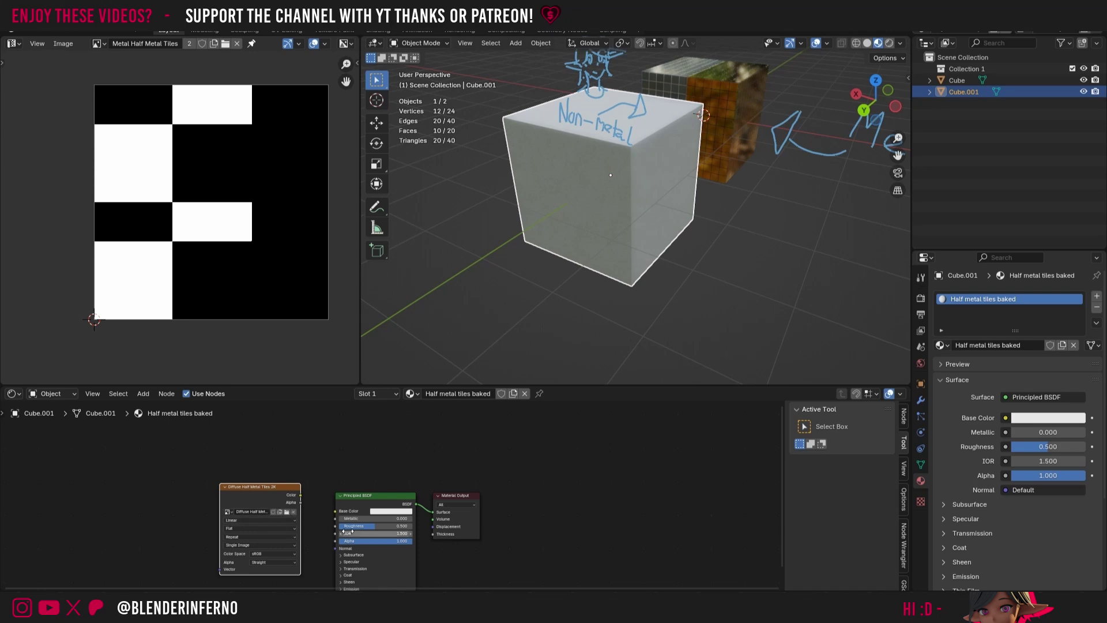
# Add a UV Map node and a Texture Coordinate node beside the diffuse image texture
pyautogui.hotkey('shift', 'a')
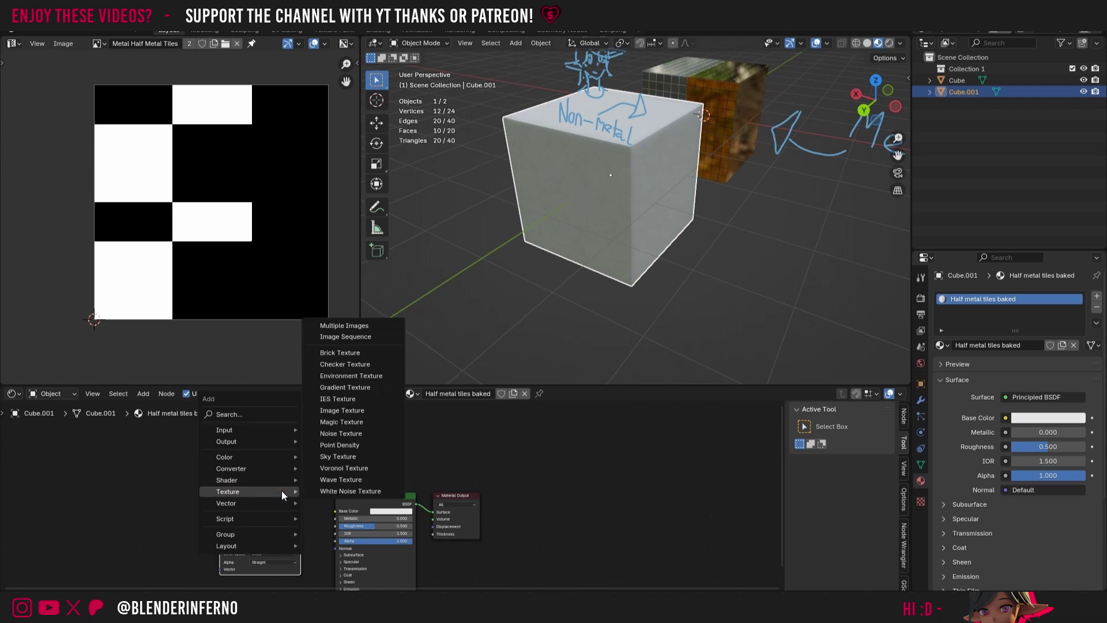
pyautogui.moveTo(265, 430)
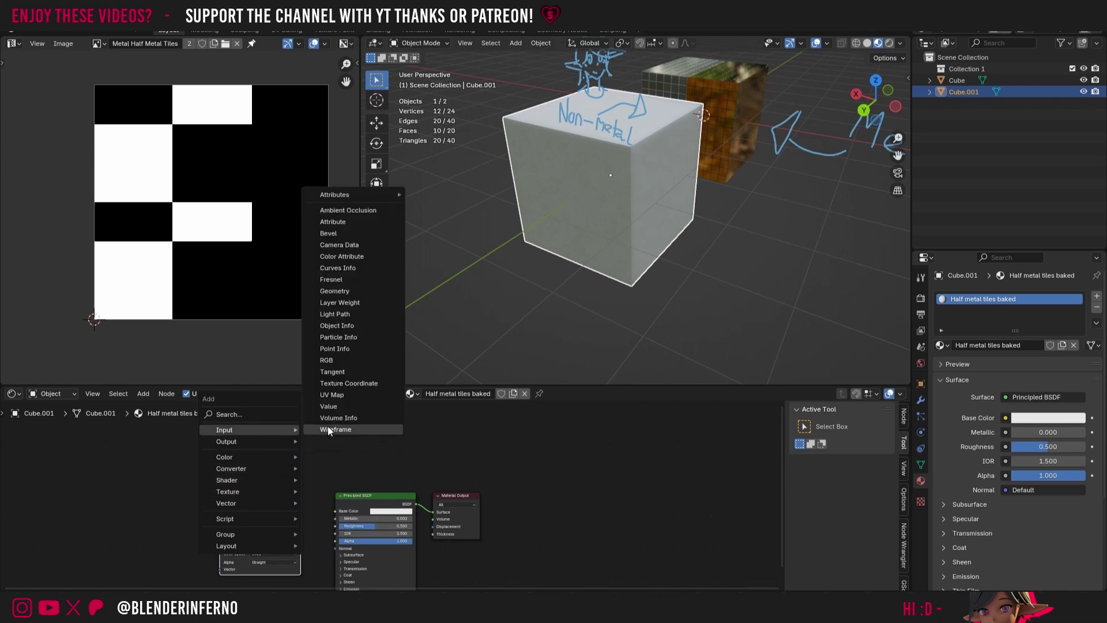
pyautogui.click(332, 394)
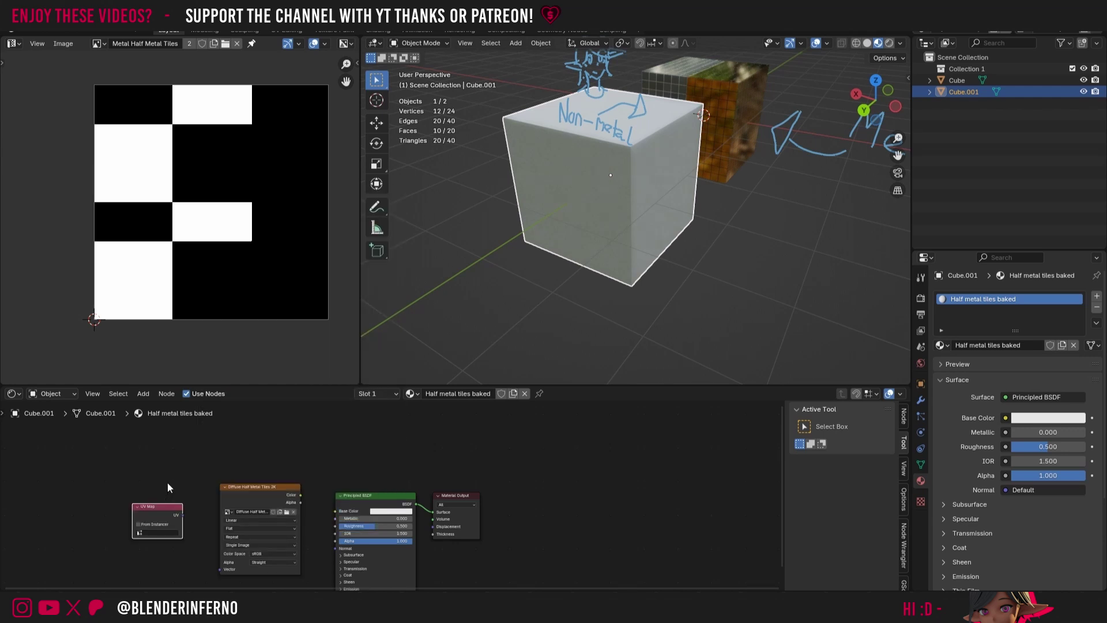
pyautogui.hotkey('shift', 'a')
pyautogui.moveTo(177, 474)
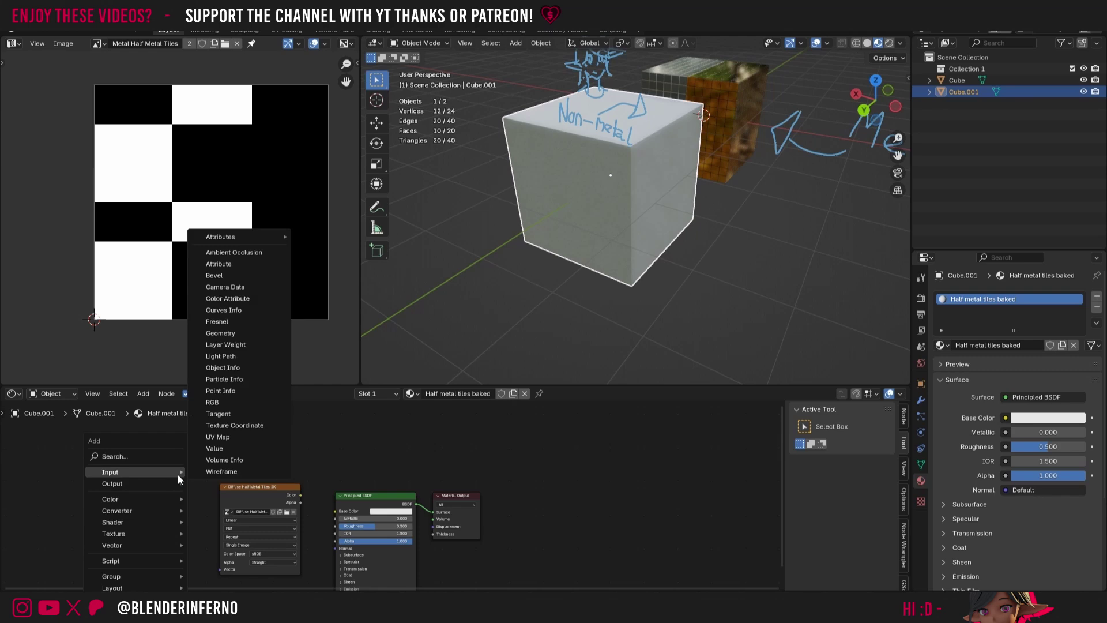
pyautogui.click(235, 425)
pyautogui.click(171, 573)
# Connect the Texture Coordinate UV output to the diffuse texture's Vector and the texture's Color to the Principled BSDF's Base Color
pyautogui.moveTo(176, 575); pyautogui.dragTo(220, 569)
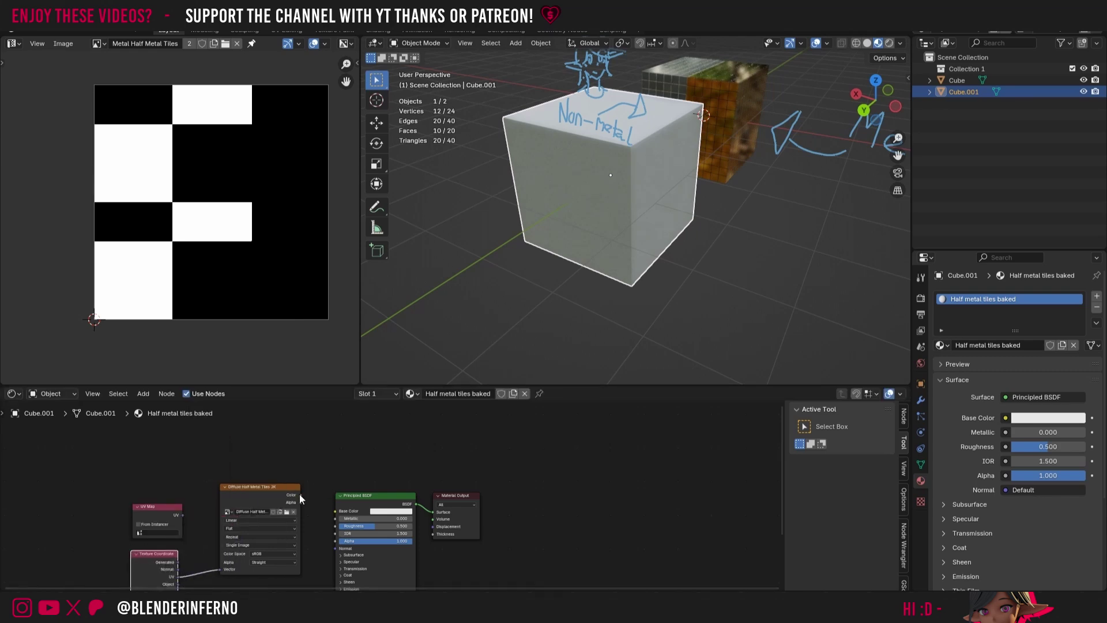
pyautogui.moveTo(301, 495); pyautogui.dragTo(336, 511)
pyautogui.scroll(2, 646, 171)
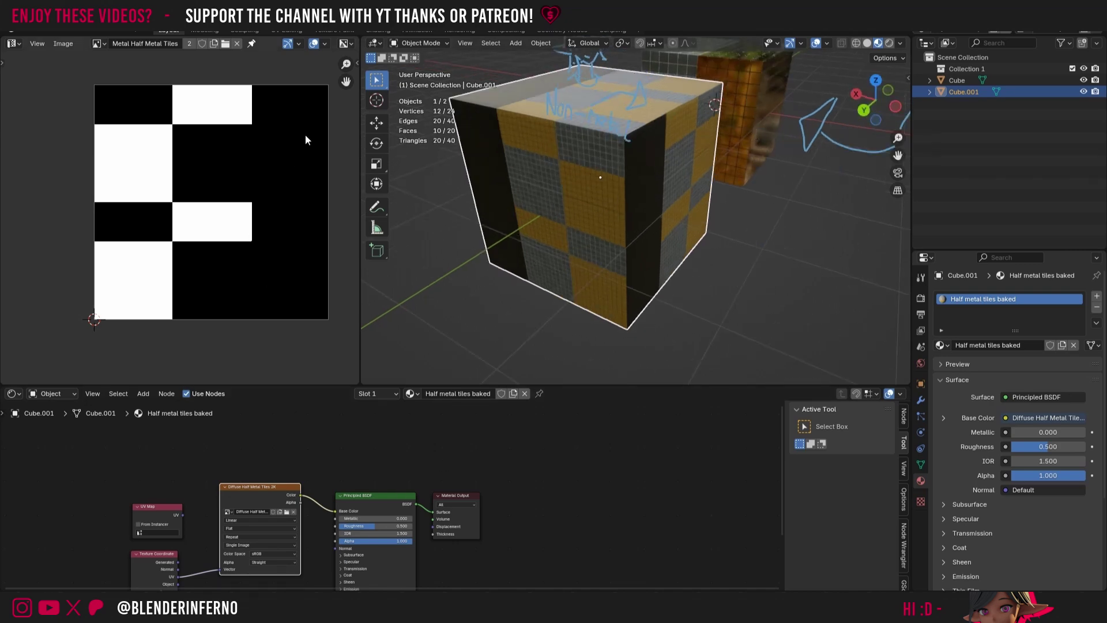
# Set the UV Map node to UVMap.001 and connect its UV output to the diffuse texture's Vector input
pyautogui.click(922, 466)
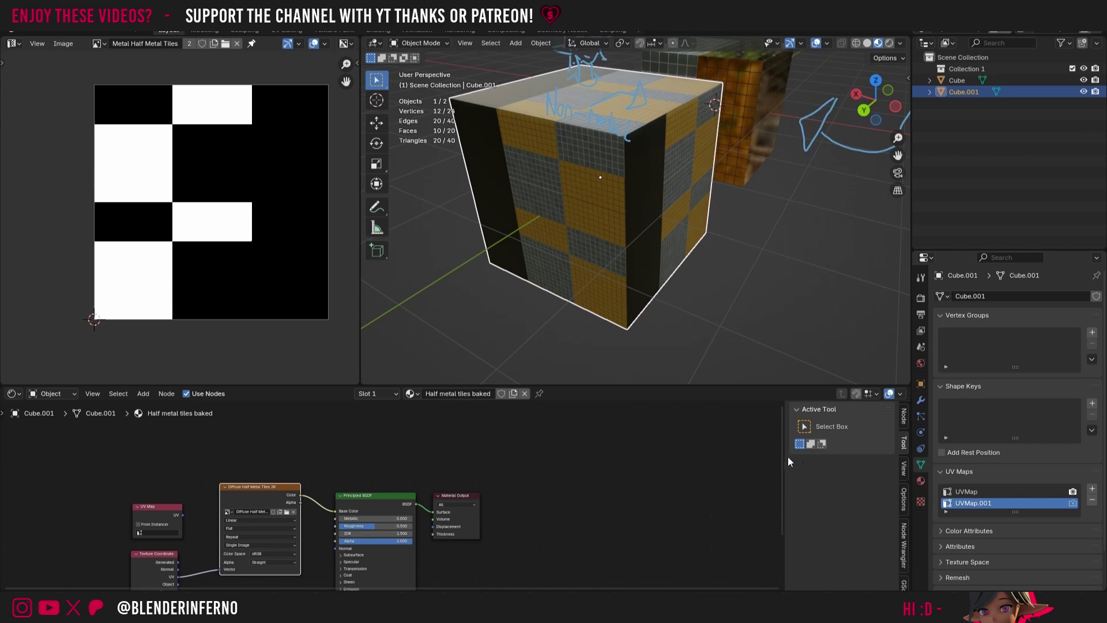
pyautogui.keyDown('shift'); pyautogui.scroll(-1, 772, 462); pyautogui.keyUp('shift')
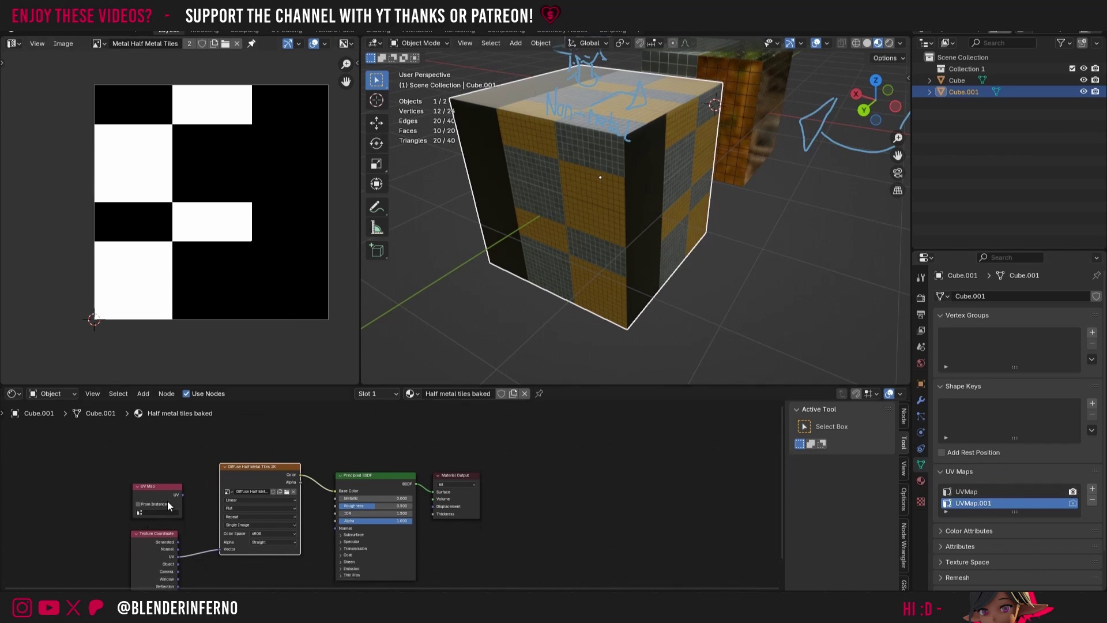
pyautogui.moveTo(168, 506); pyautogui.dragTo(167, 493)
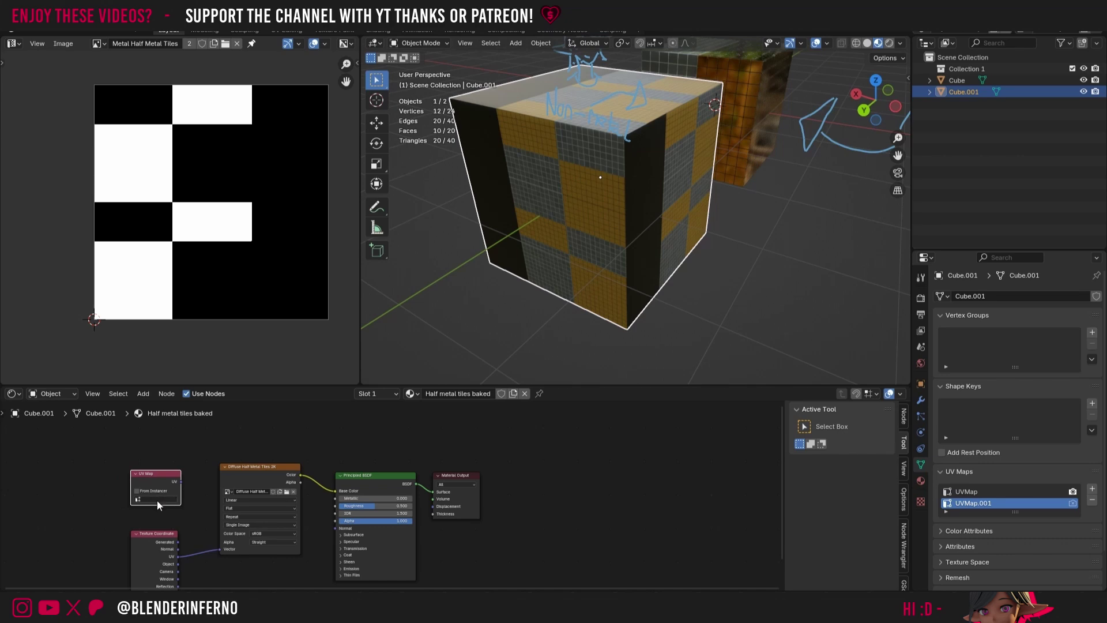
pyautogui.click(158, 499)
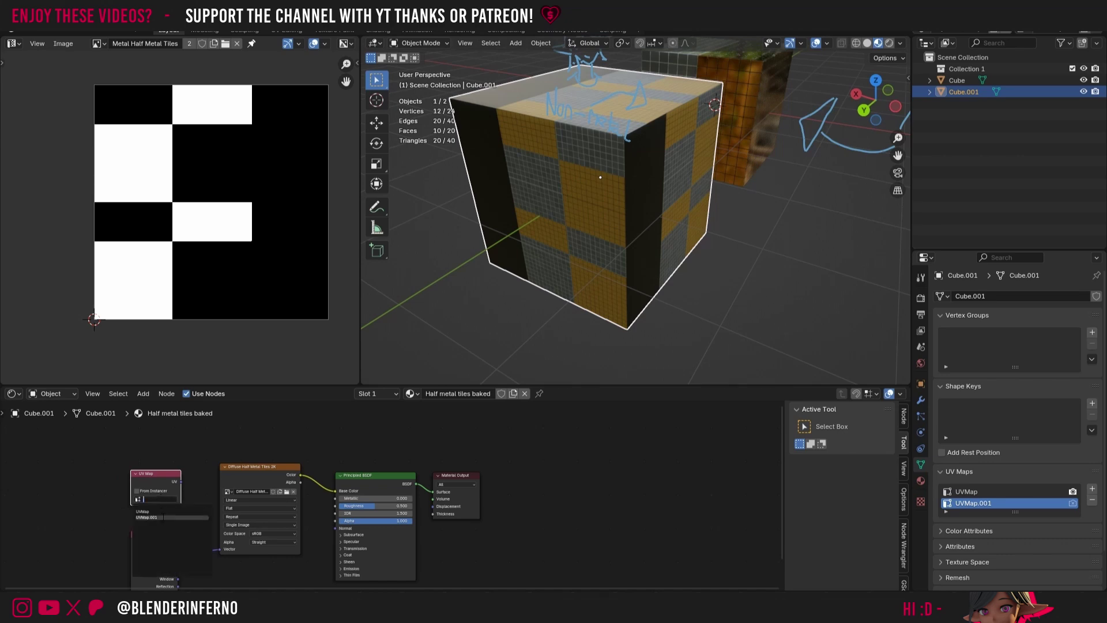
pyautogui.click(163, 517)
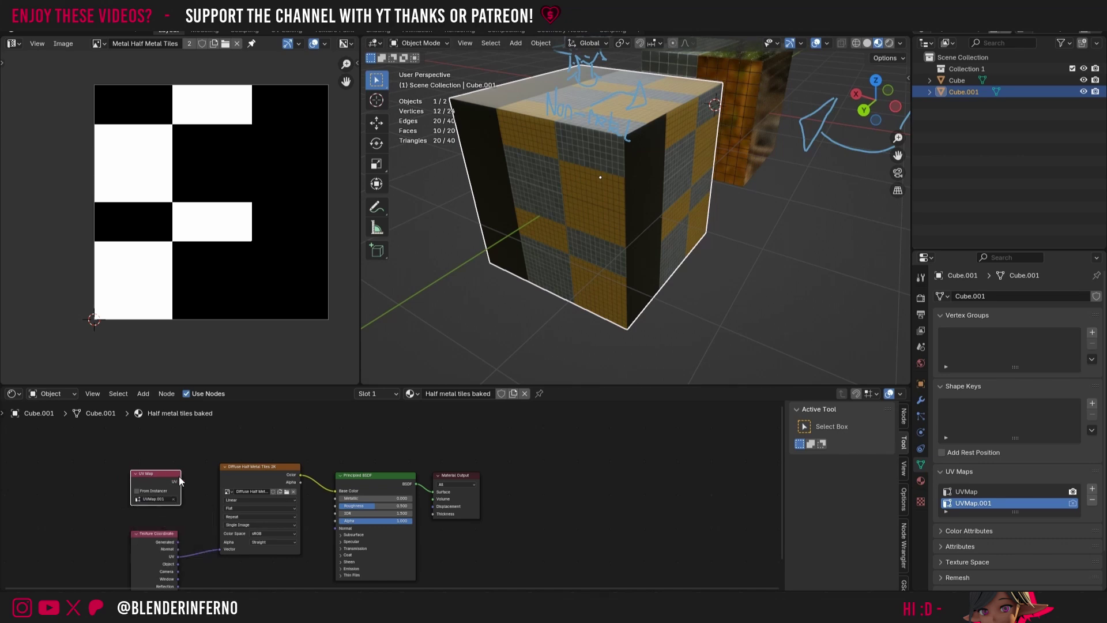
pyautogui.moveTo(178, 481); pyautogui.dragTo(220, 550)
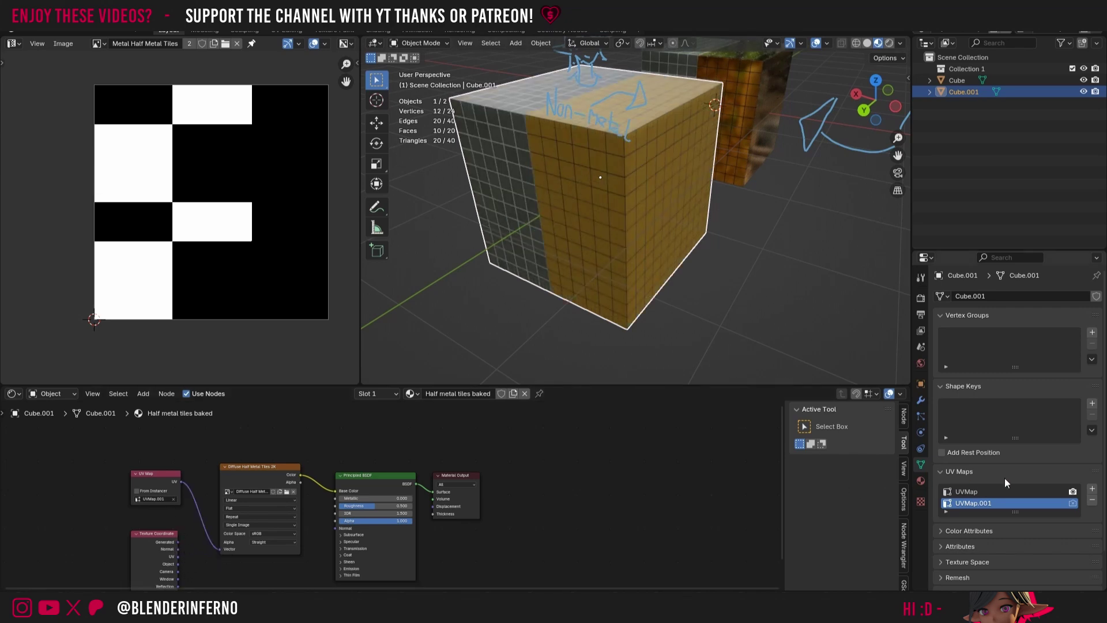
# Try deleting the original UVMap layer and feeding the diffuse texture from the Texture Coordinate UV output, and undo both changes
pyautogui.click(1029, 492)
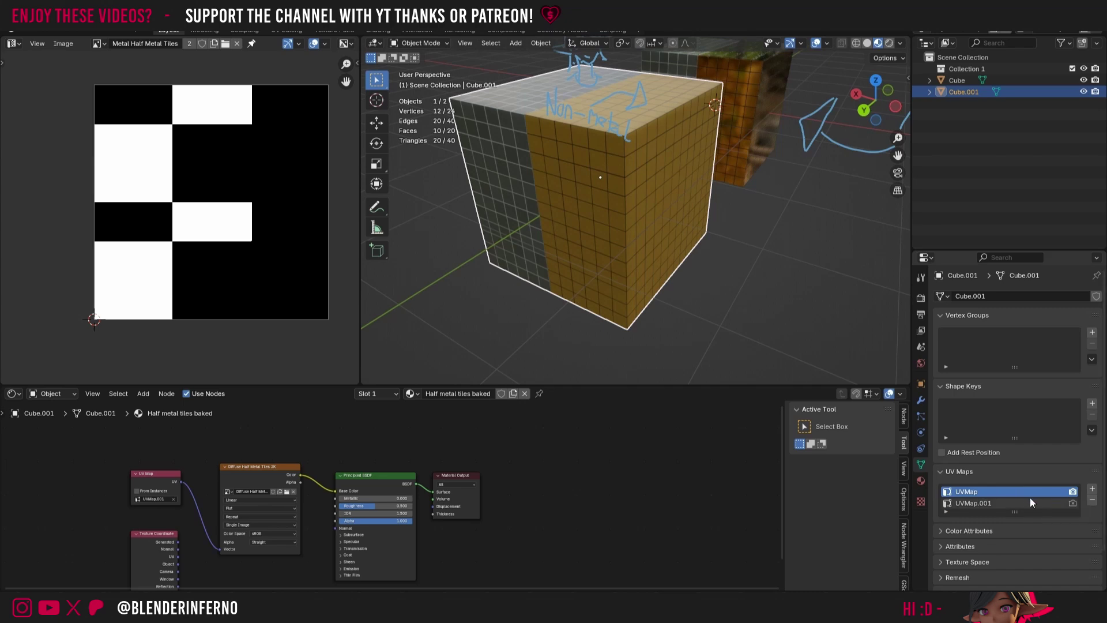
pyautogui.click(1093, 499)
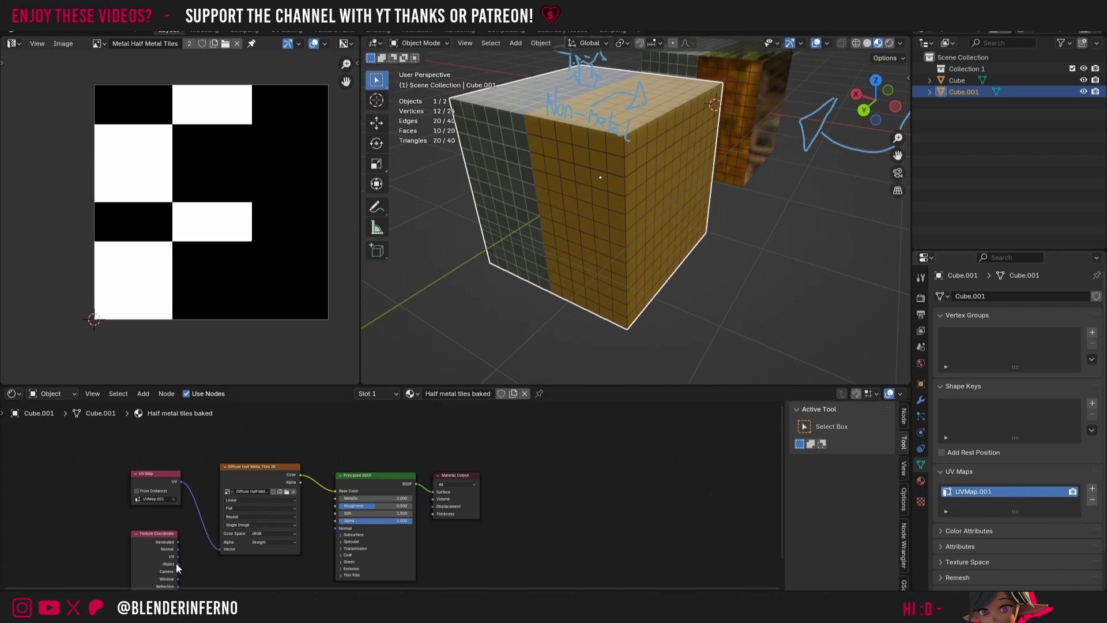
pyautogui.moveTo(177, 558); pyautogui.dragTo(221, 551)
pyautogui.hotkey('ctrl', 'z')
pyautogui.hotkey('ctrl', 'z')
pyautogui.hotkey('ctrl', 'z')
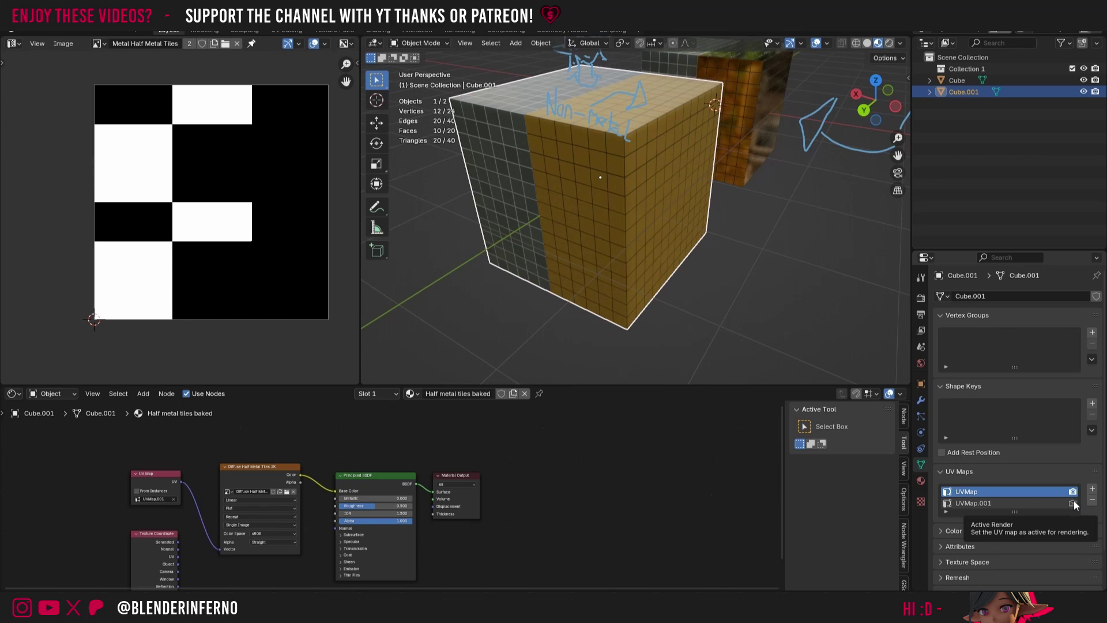
# Make UVMap.001 the active render UV map and connect the Texture Coordinate UV output to the diffuse texture's Vector
pyautogui.click(1072, 503)
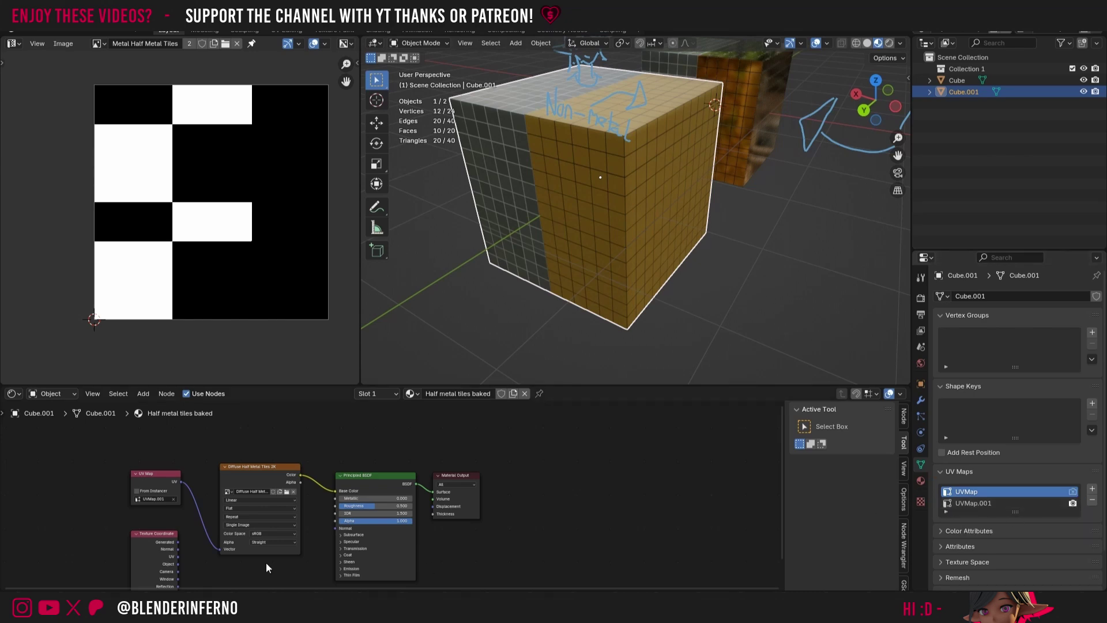
pyautogui.moveTo(178, 557); pyautogui.dragTo(227, 557)
pyautogui.press('Home')
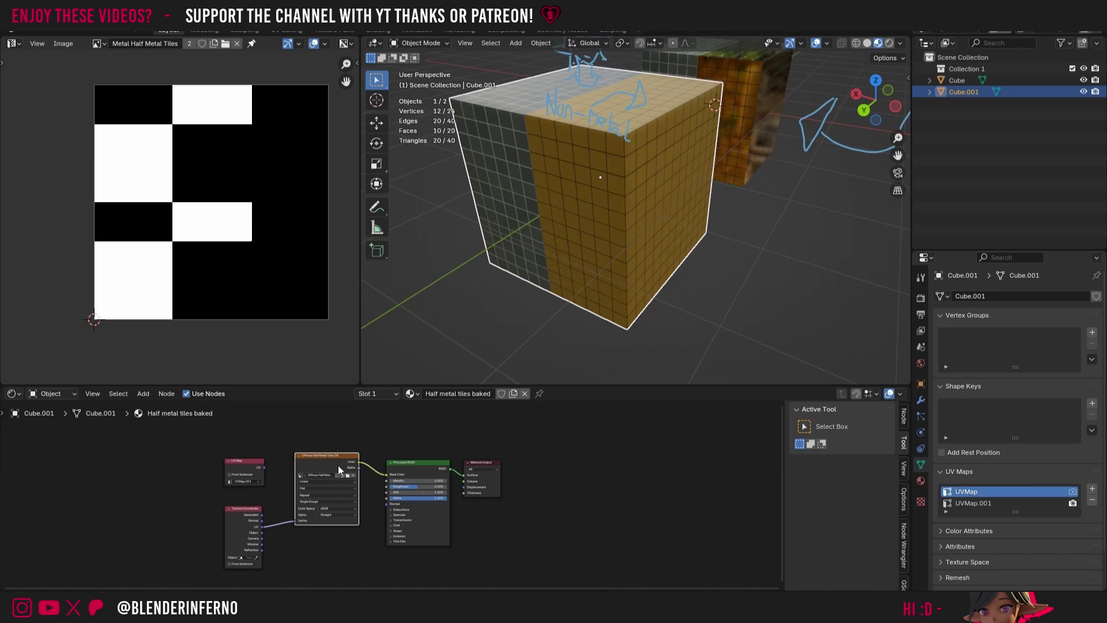
# Duplicate the diffuse texture node, assign it the Roughness Half Metal Tiles 2K image, and feed its Vector from the Texture Coordinate UV output
pyautogui.hotkey('shift', 'd')
pyautogui.click(342, 552)
pyautogui.scroll(3, 302, 566)
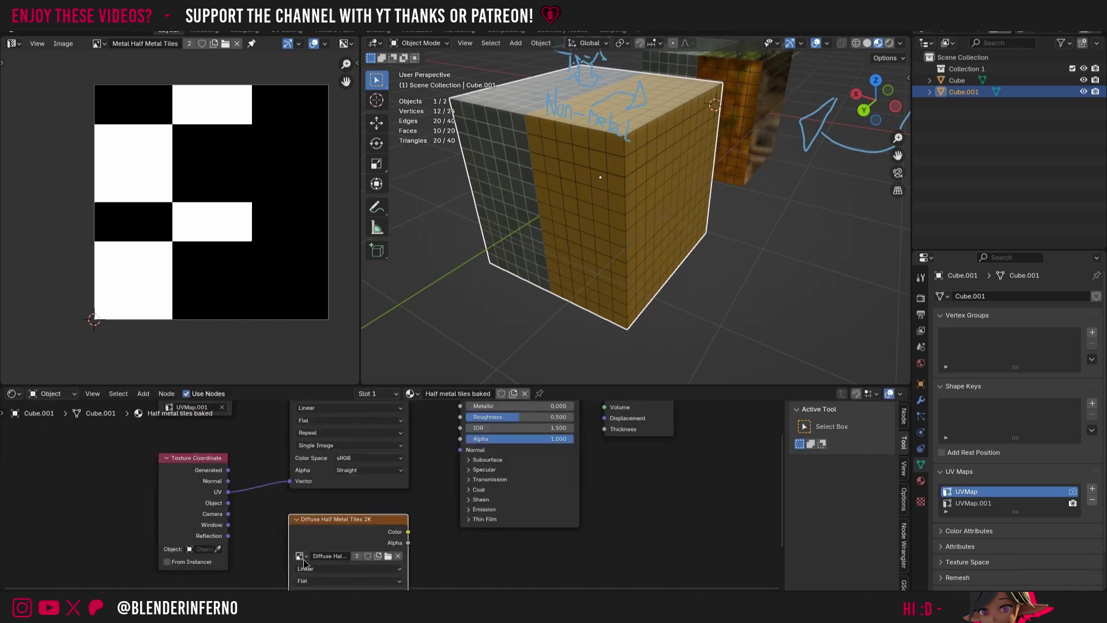
pyautogui.click(300, 556)
pyautogui.click(349, 477)
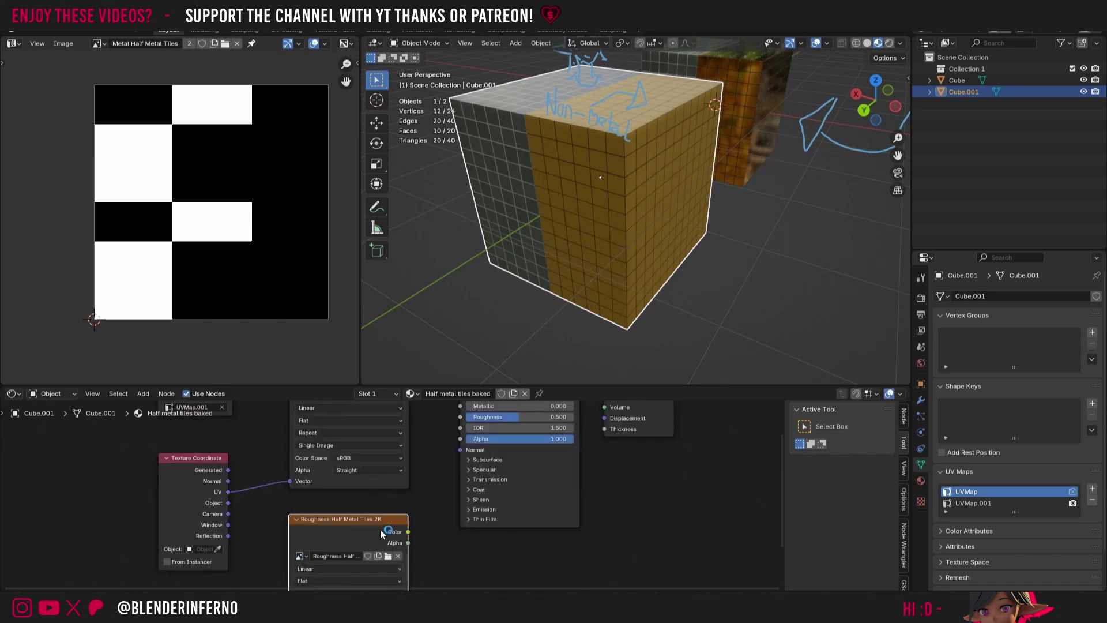
pyautogui.moveTo(228, 492); pyautogui.dragTo(289, 570)
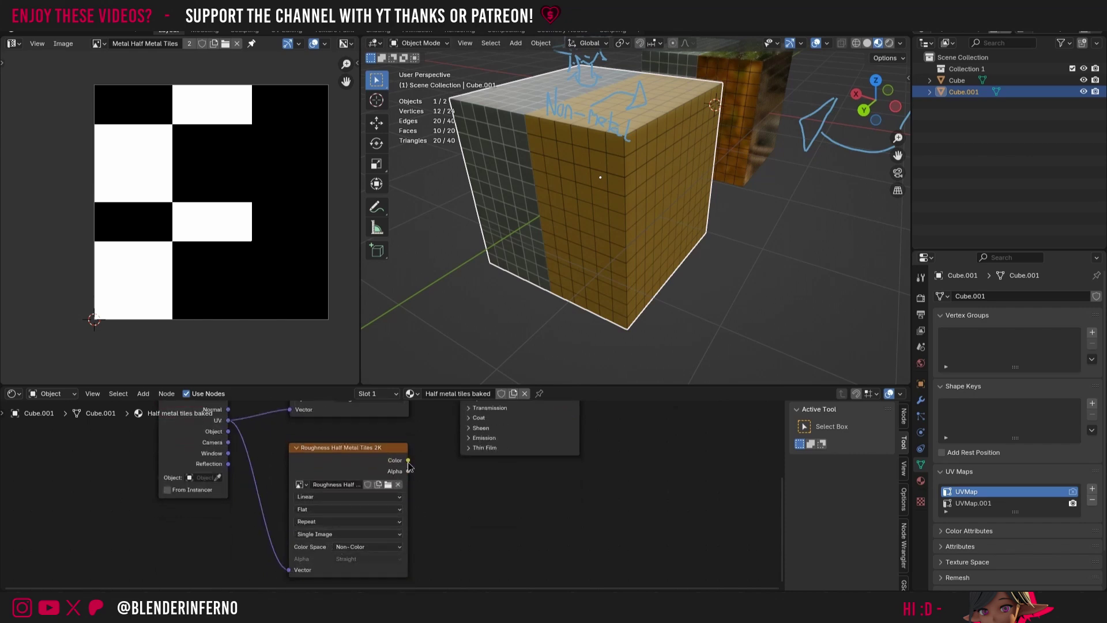
# Connect the roughness texture's Color output to the Principled BSDF's Roughness input and check the cube's surface
pyautogui.moveTo(408, 461); pyautogui.dragTo(465, 472)
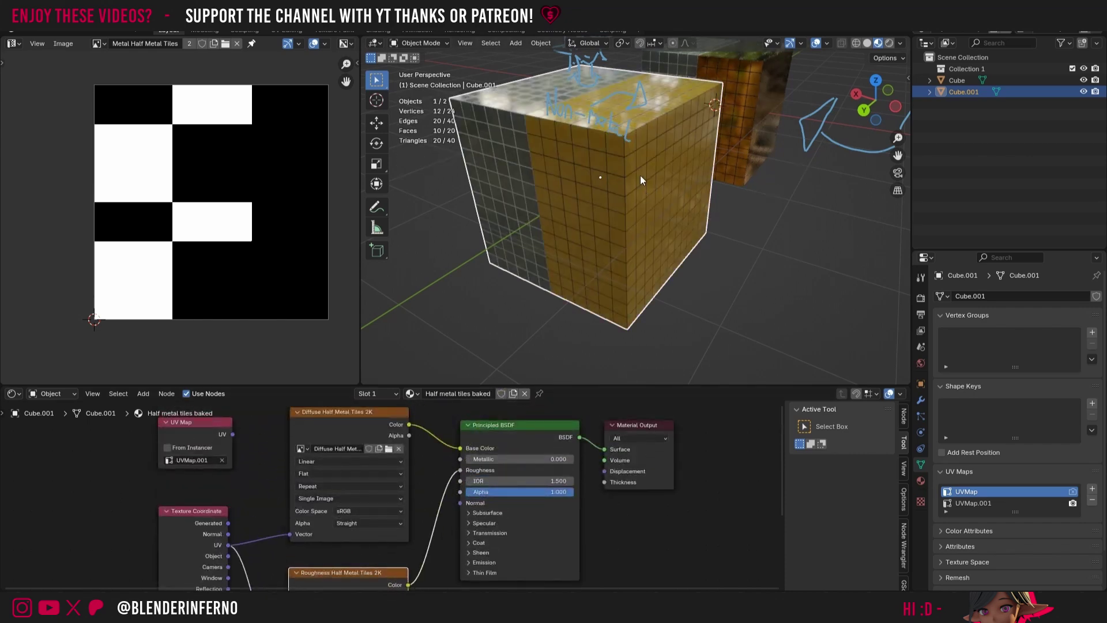
pyautogui.moveTo(857, 100); pyautogui.dragTo(639, 204)
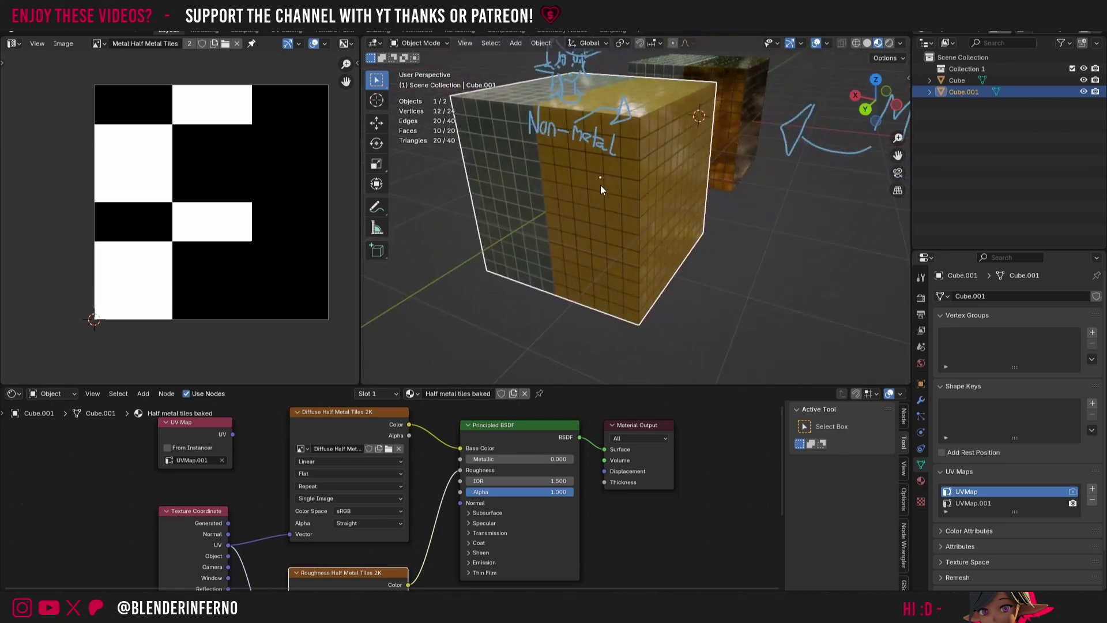
# Duplicate the roughness texture node, assign it the Metal Half Metal Tiles image, and feed its Vector from the Texture Coordinate UV output
pyautogui.scroll(-5, 681, 471)
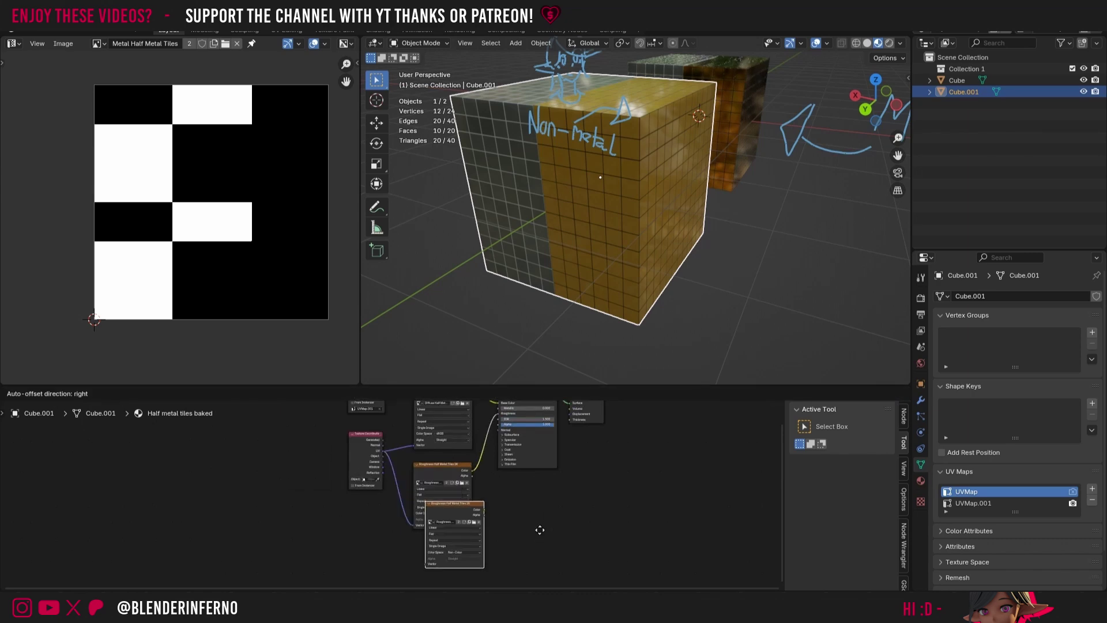
pyautogui.scroll(2, 429, 525)
pyautogui.scroll(1, 429, 525)
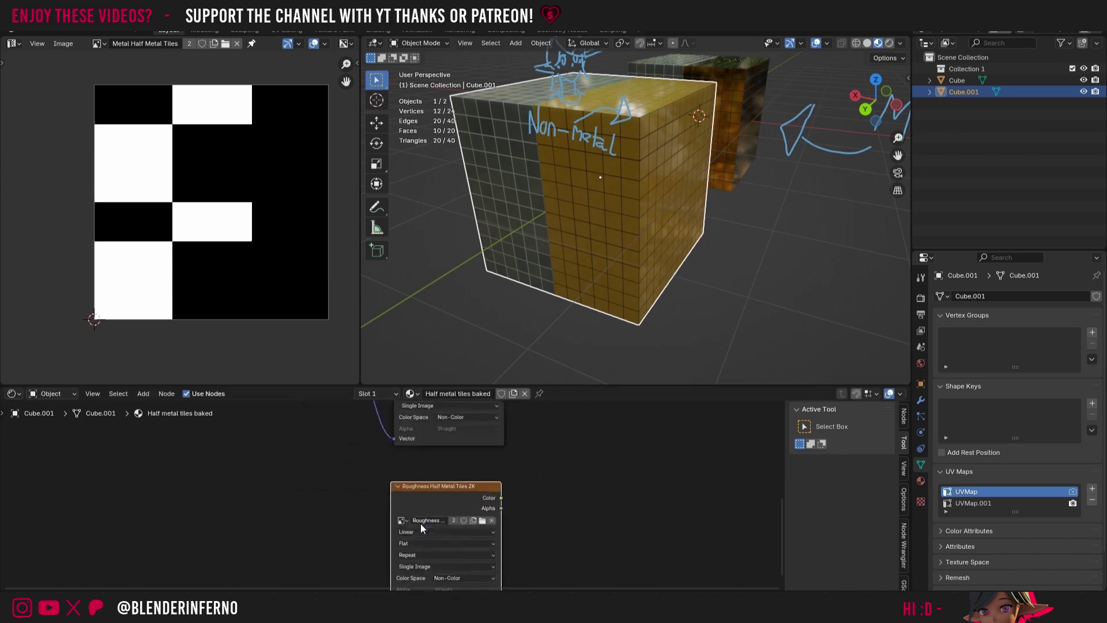
pyautogui.click(401, 520)
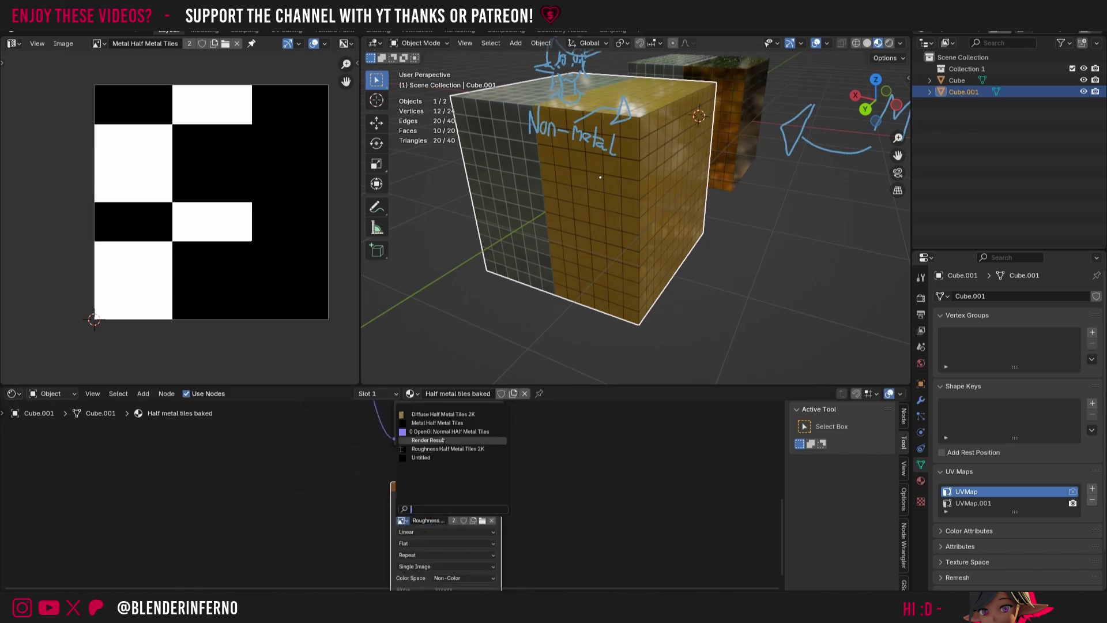
pyautogui.click(437, 424)
pyautogui.scroll(-3, 416, 462)
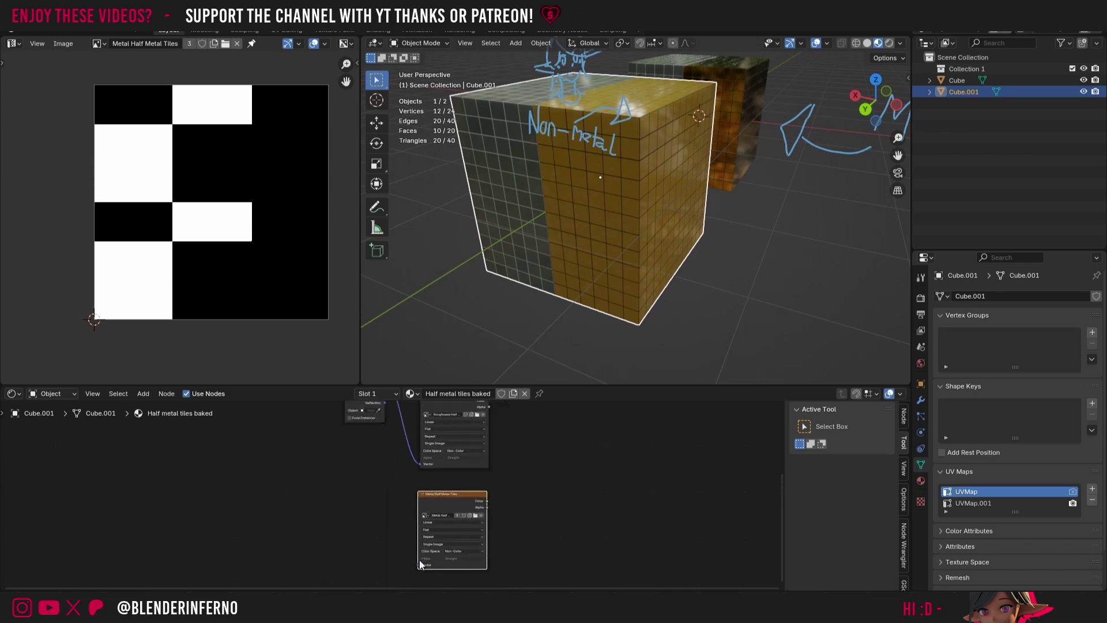
pyautogui.keyDown('ctrl'); pyautogui.moveTo(384, 409); pyautogui.dragTo(385, 423); pyautogui.keyUp('ctrl')
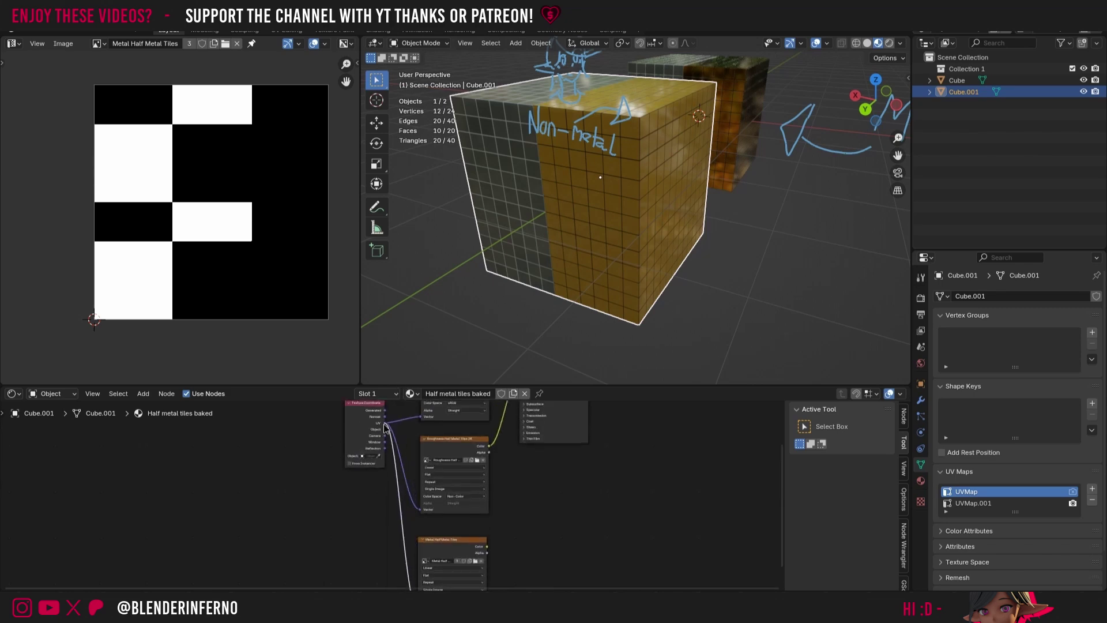
# Connect the metal texture's Color output to the Principled BSDF's Metallic input and inspect the cube
pyautogui.click(494, 549)
pyautogui.moveTo(488, 547)
pyautogui.mouseDown()
pyautogui.moveTo(519, 409)
pyautogui.moveTo(521, 444)
pyautogui.mouseUp()
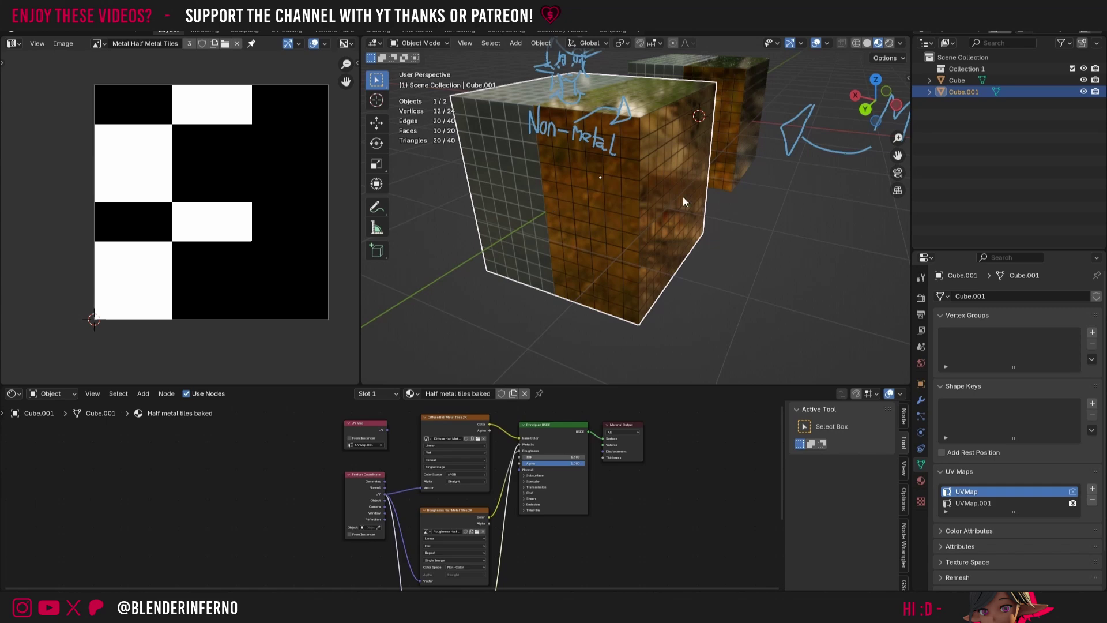
pyautogui.moveTo(683, 202); pyautogui.dragTo(583, 139, button='middle')
pyautogui.moveTo(876, 98); pyautogui.dragTo(900, 144)
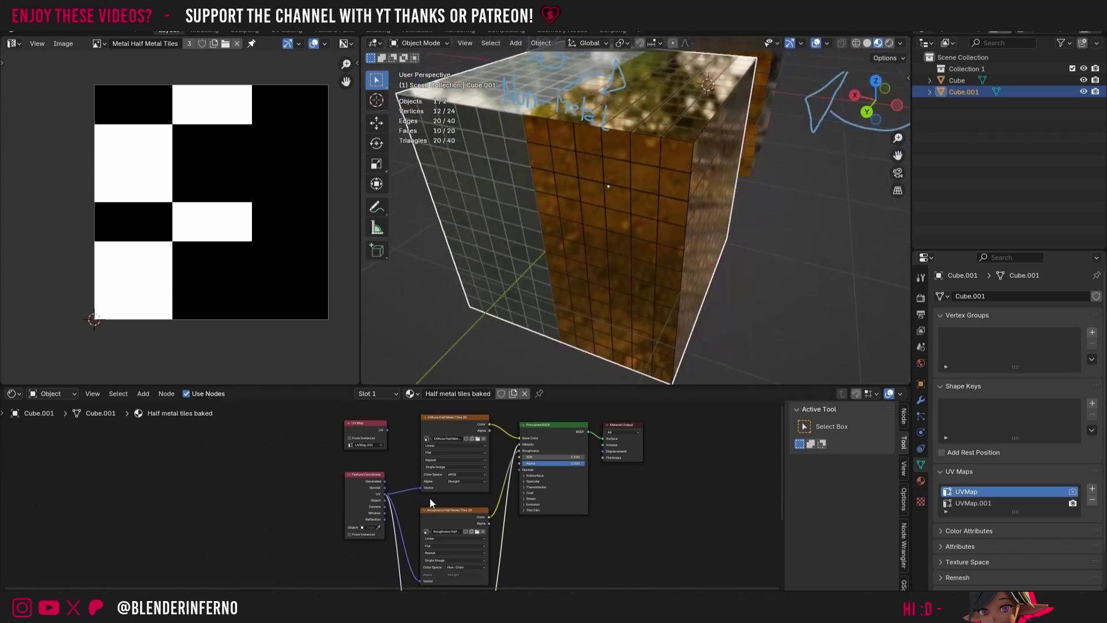
# Duplicate the roughness texture node, assign it the OpenGl Normal HAlf Metal Tiles image, and feed its Vector from the Texture Coordinate UV output
pyautogui.scroll(-2, 600, 539)
pyautogui.scroll(3, 537, 537)
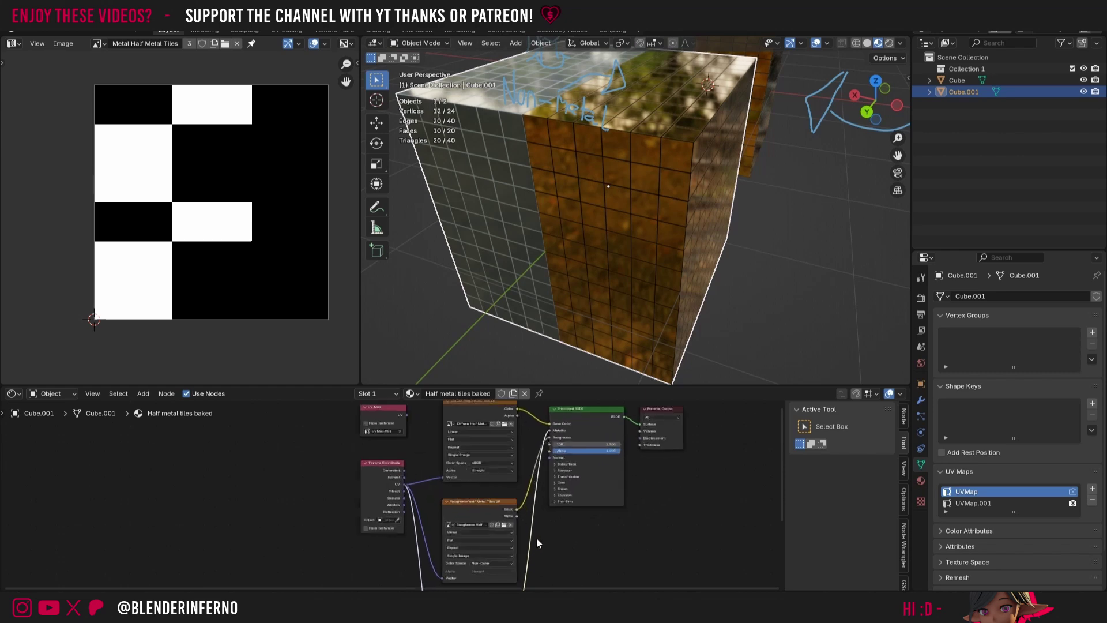
pyautogui.click(480, 504)
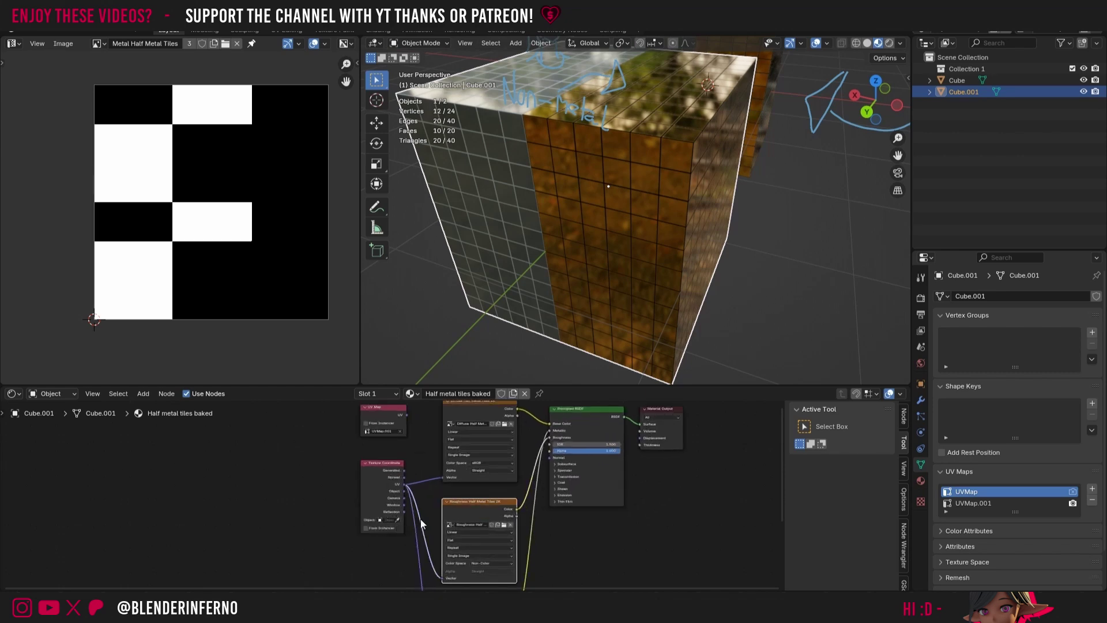
pyautogui.hotkey('shift', 'd')
pyautogui.click(586, 514)
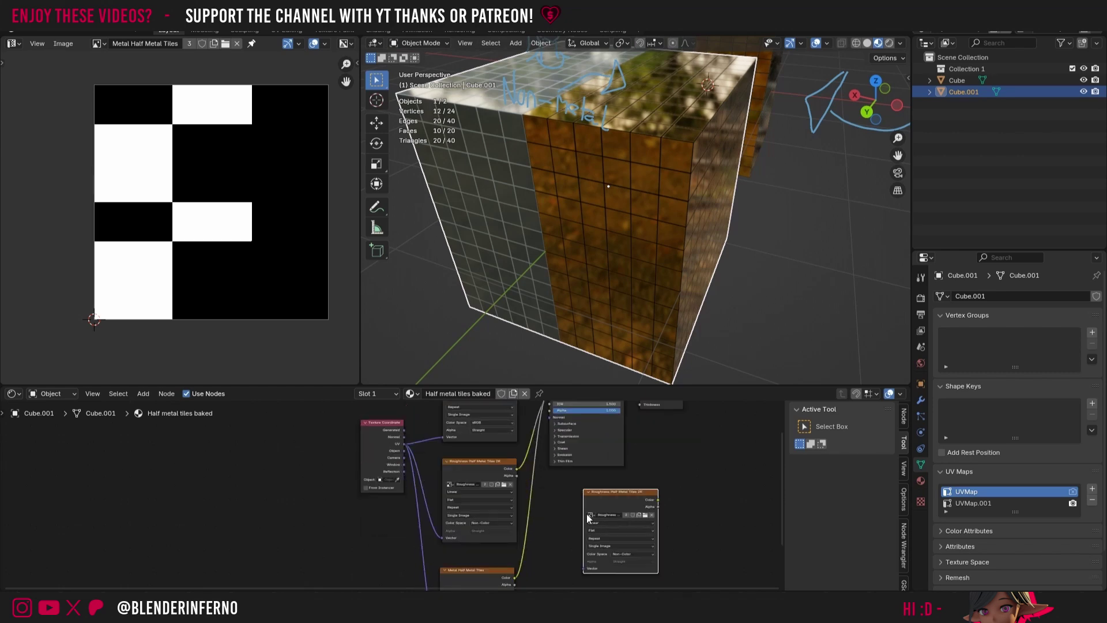
pyautogui.click(591, 514)
pyautogui.click(623, 538)
pyautogui.moveTo(584, 568); pyautogui.dragTo(396, 480)
pyautogui.moveTo(606, 510); pyautogui.dragTo(589, 522)
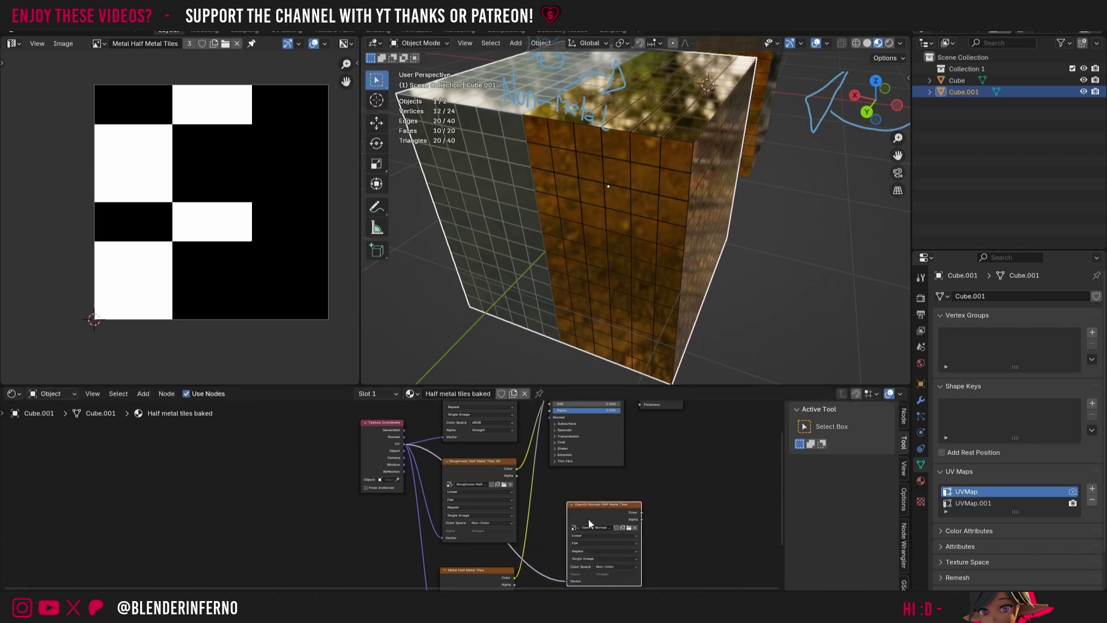
# Add a Normal Map node between the normal texture's Color output and the Principled BSDF's Normal input, and inspect the cube
pyautogui.hotkey('shift', 'a')
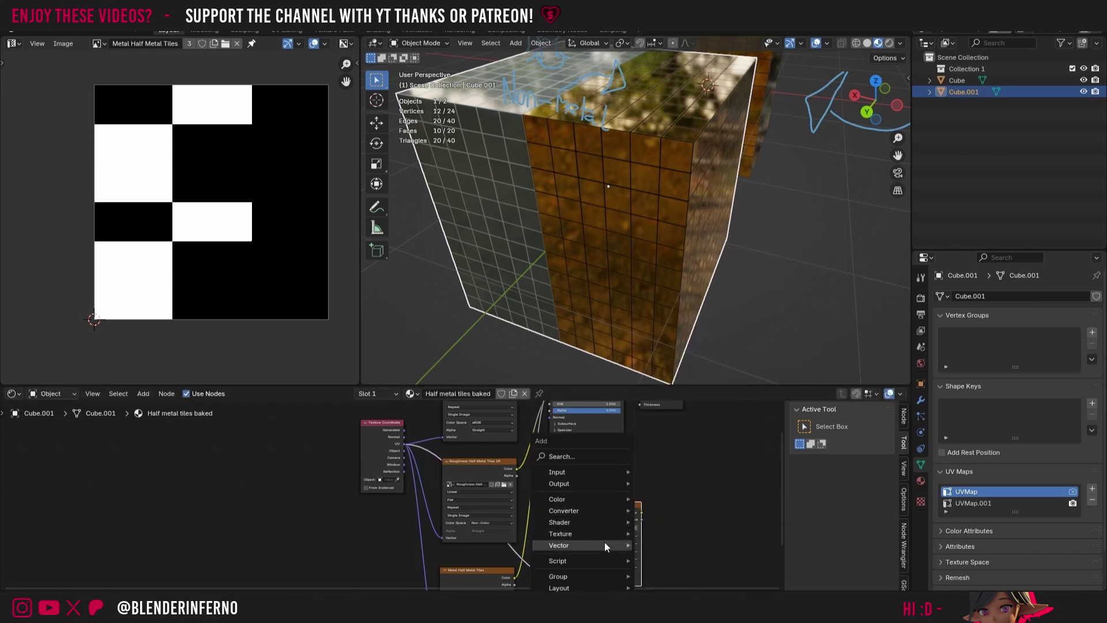
pyautogui.moveTo(605, 543)
pyautogui.click(671, 498)
pyautogui.click(672, 500)
pyautogui.moveTo(642, 513); pyautogui.dragTo(664, 538)
pyautogui.moveTo(713, 510); pyautogui.dragTo(549, 419)
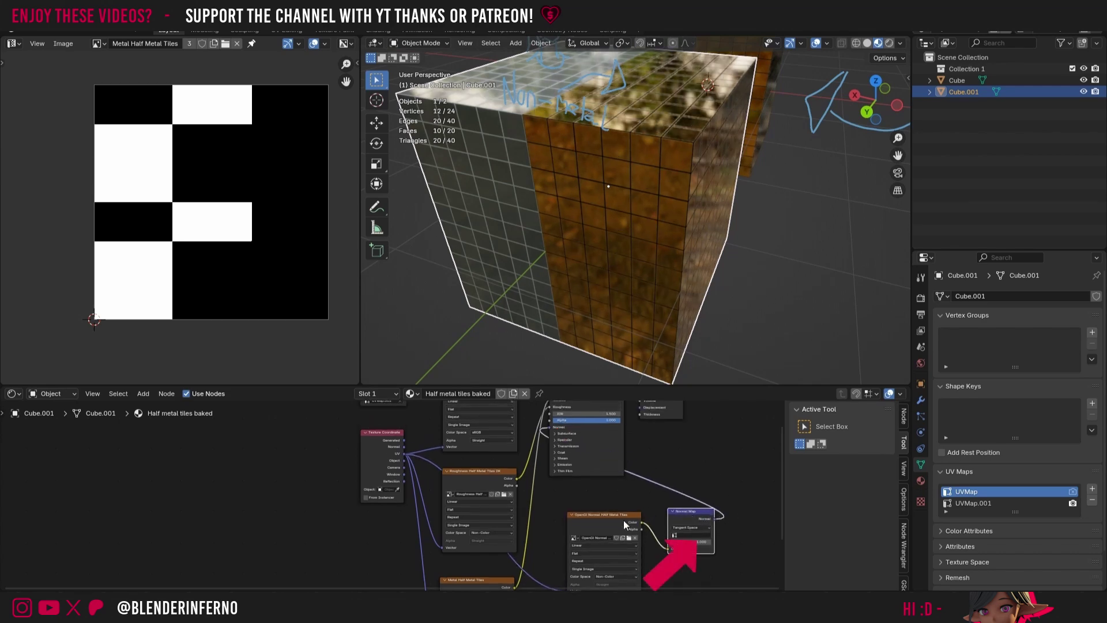
pyautogui.moveTo(627, 523); pyautogui.dragTo(614, 522)
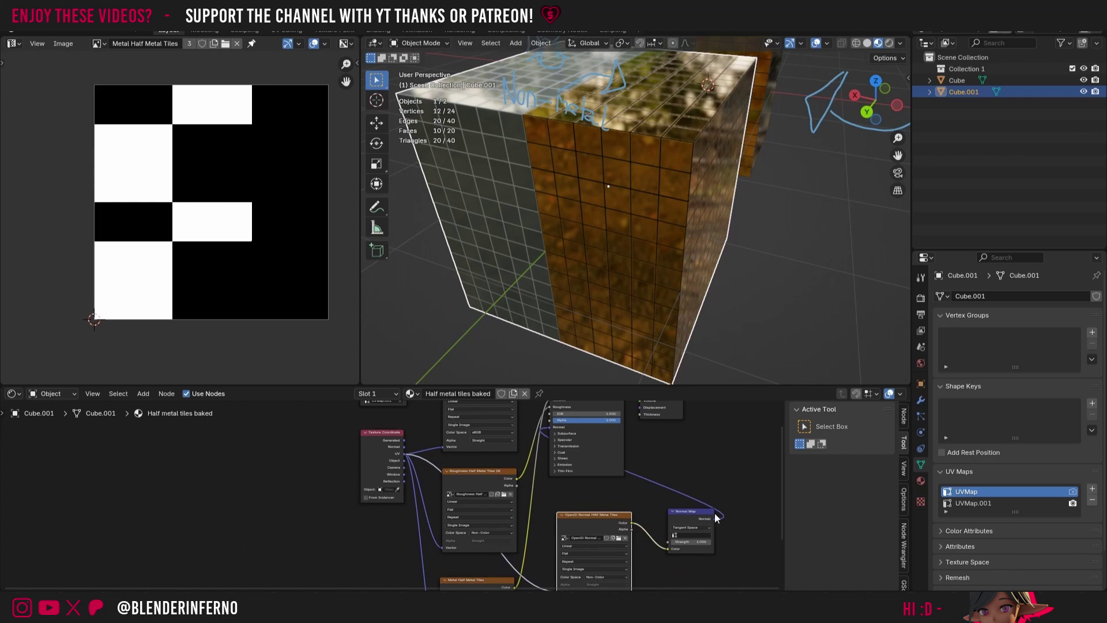
pyautogui.moveTo(877, 95); pyautogui.dragTo(797, 261)
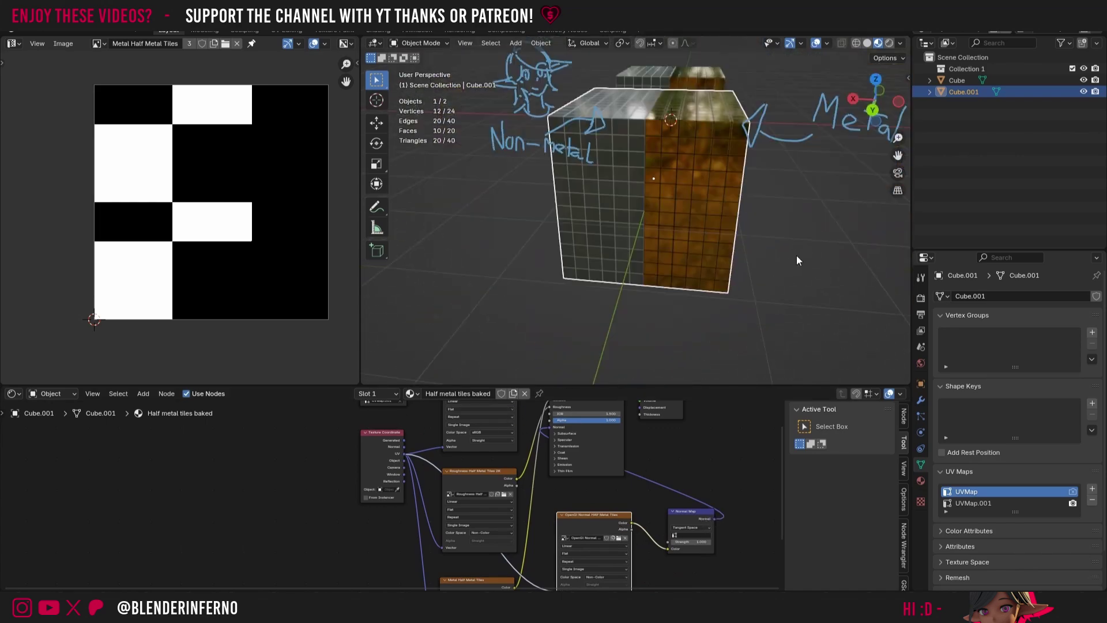
pyautogui.moveTo(874, 101)
pyautogui.mouseDown()
pyautogui.moveTo(787, 109)
pyautogui.moveTo(877, 111)
pyautogui.mouseUp()
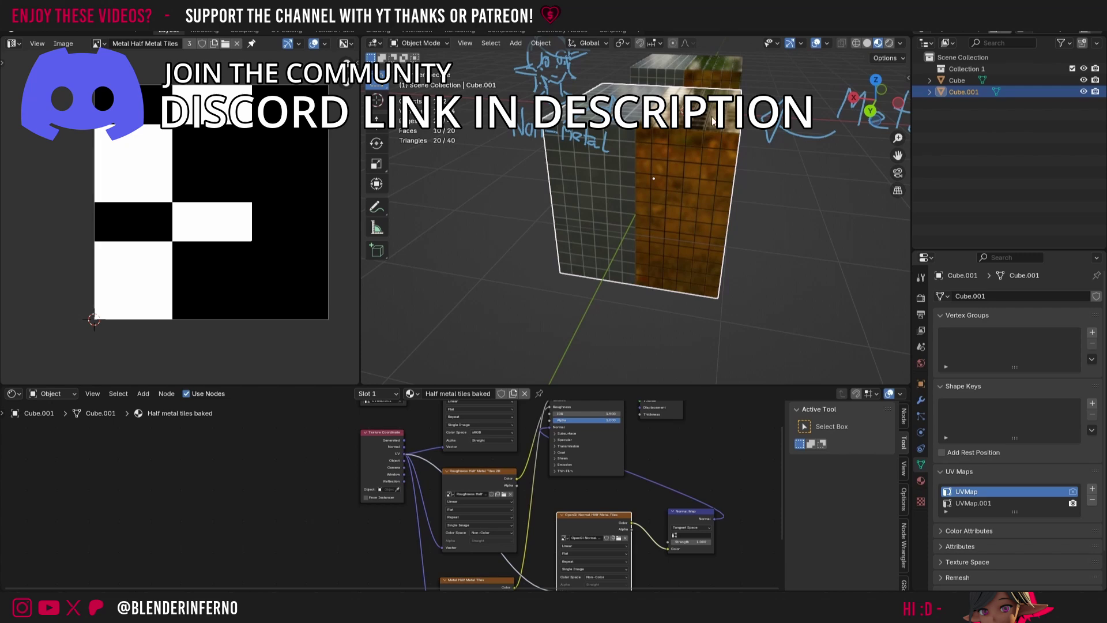